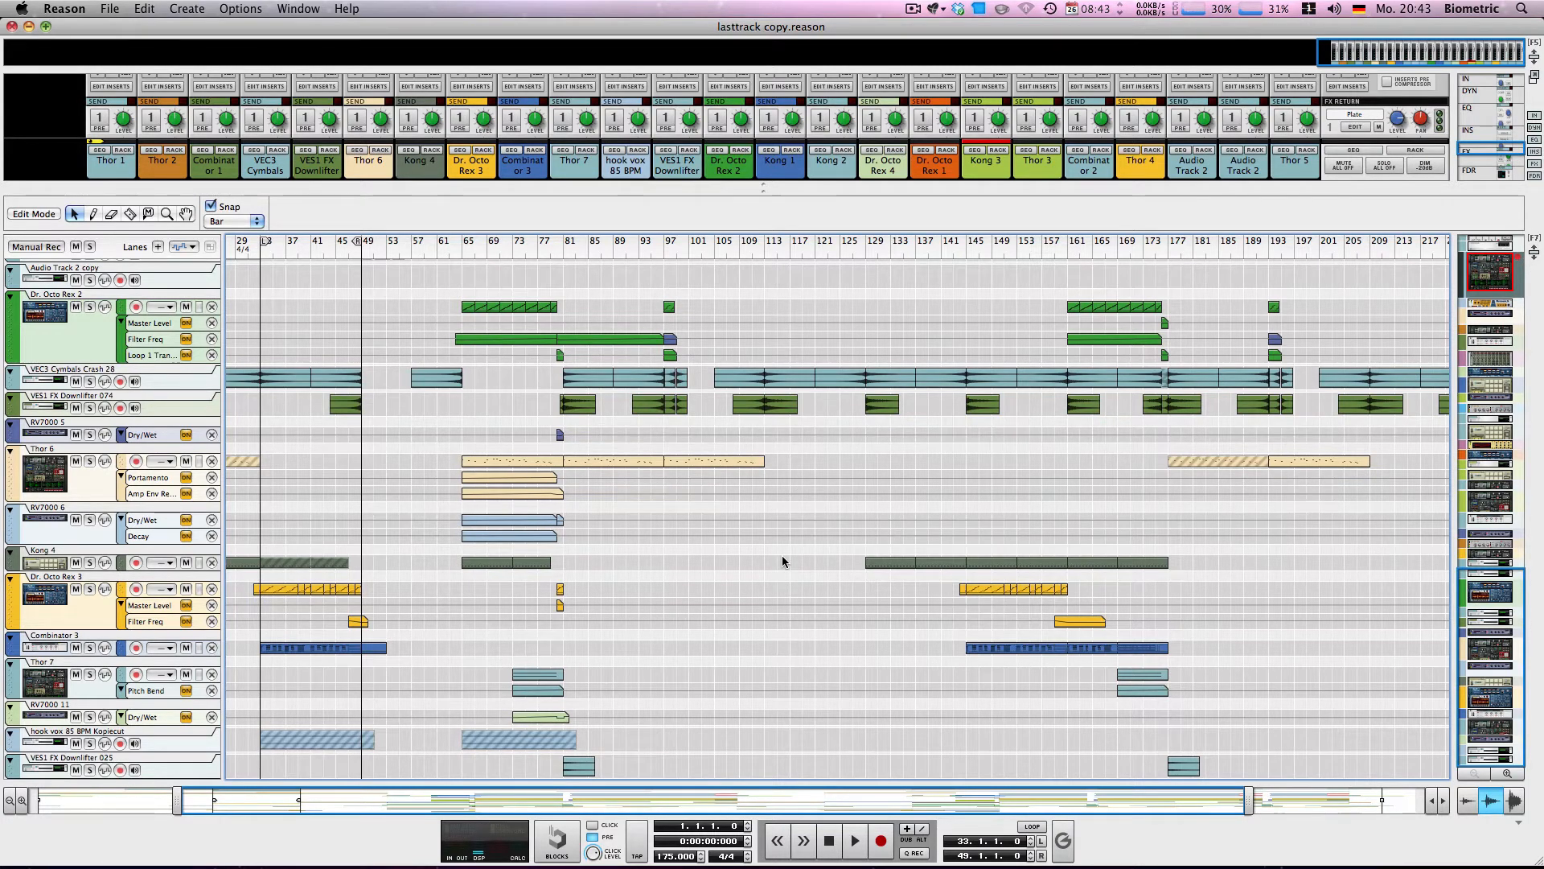
Set the left locator to bar 81 and the right locator to bar 89, and play the full mix from bar 81.
{"action": "scroll", "coordinate": [780, 556], "scroll_direction": "down", "scroll_amount": 15}
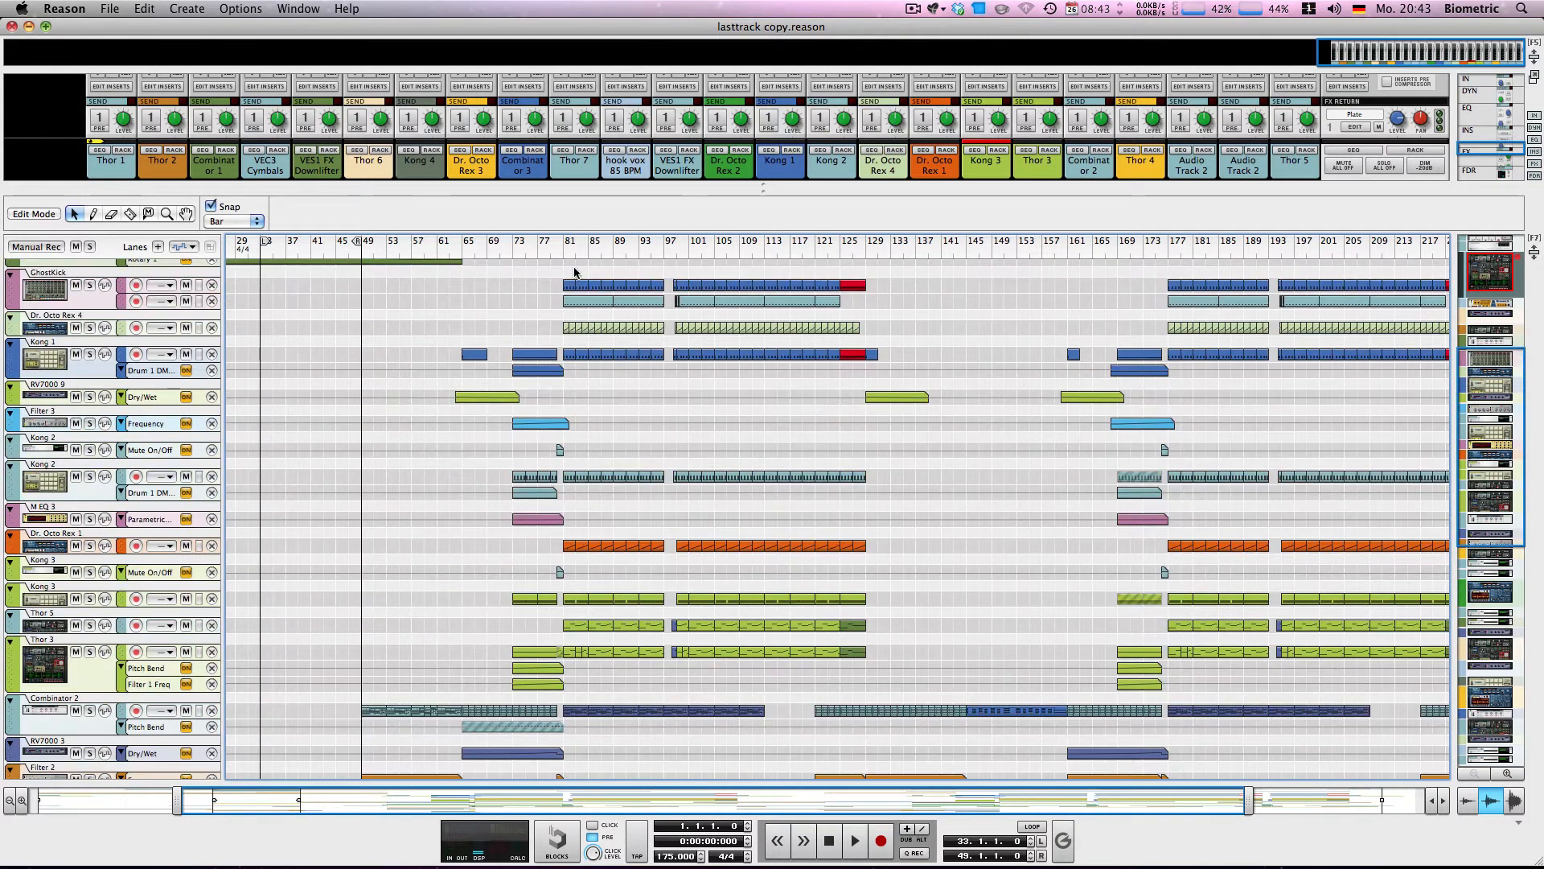
{"action": "left_click", "coordinate": [567, 246], "text": "super"}
{"action": "left_click", "coordinate": [609, 247], "text": "alt"}
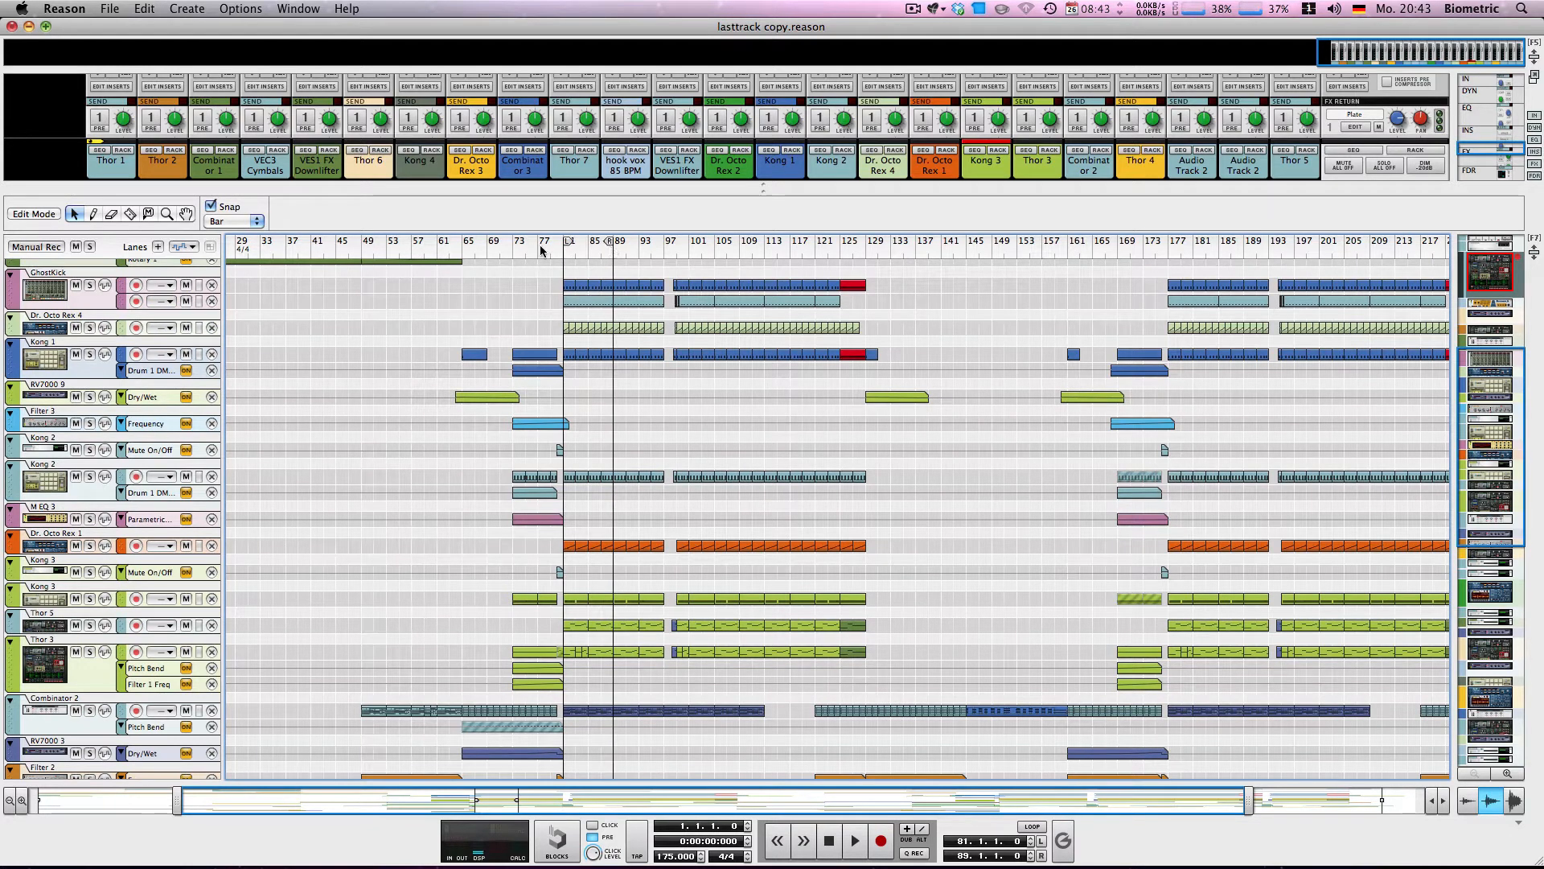
{"action": "left_click", "coordinate": [564, 250]}
{"action": "key", "text": "space"}
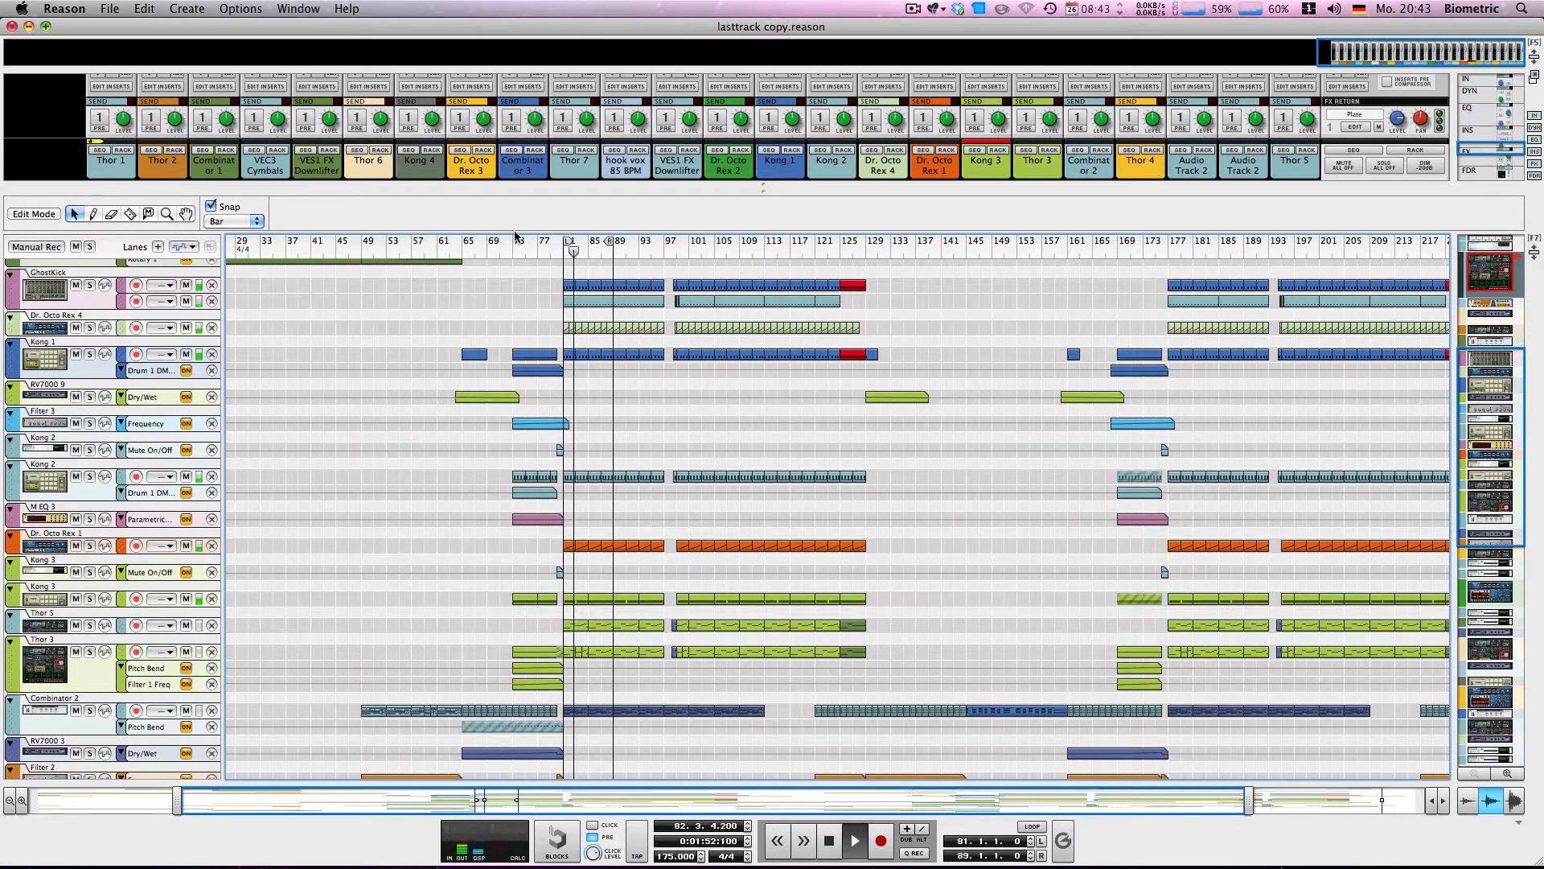
{"action": "scroll", "coordinate": [451, 518], "scroll_direction": "down", "scroll_amount": 3}
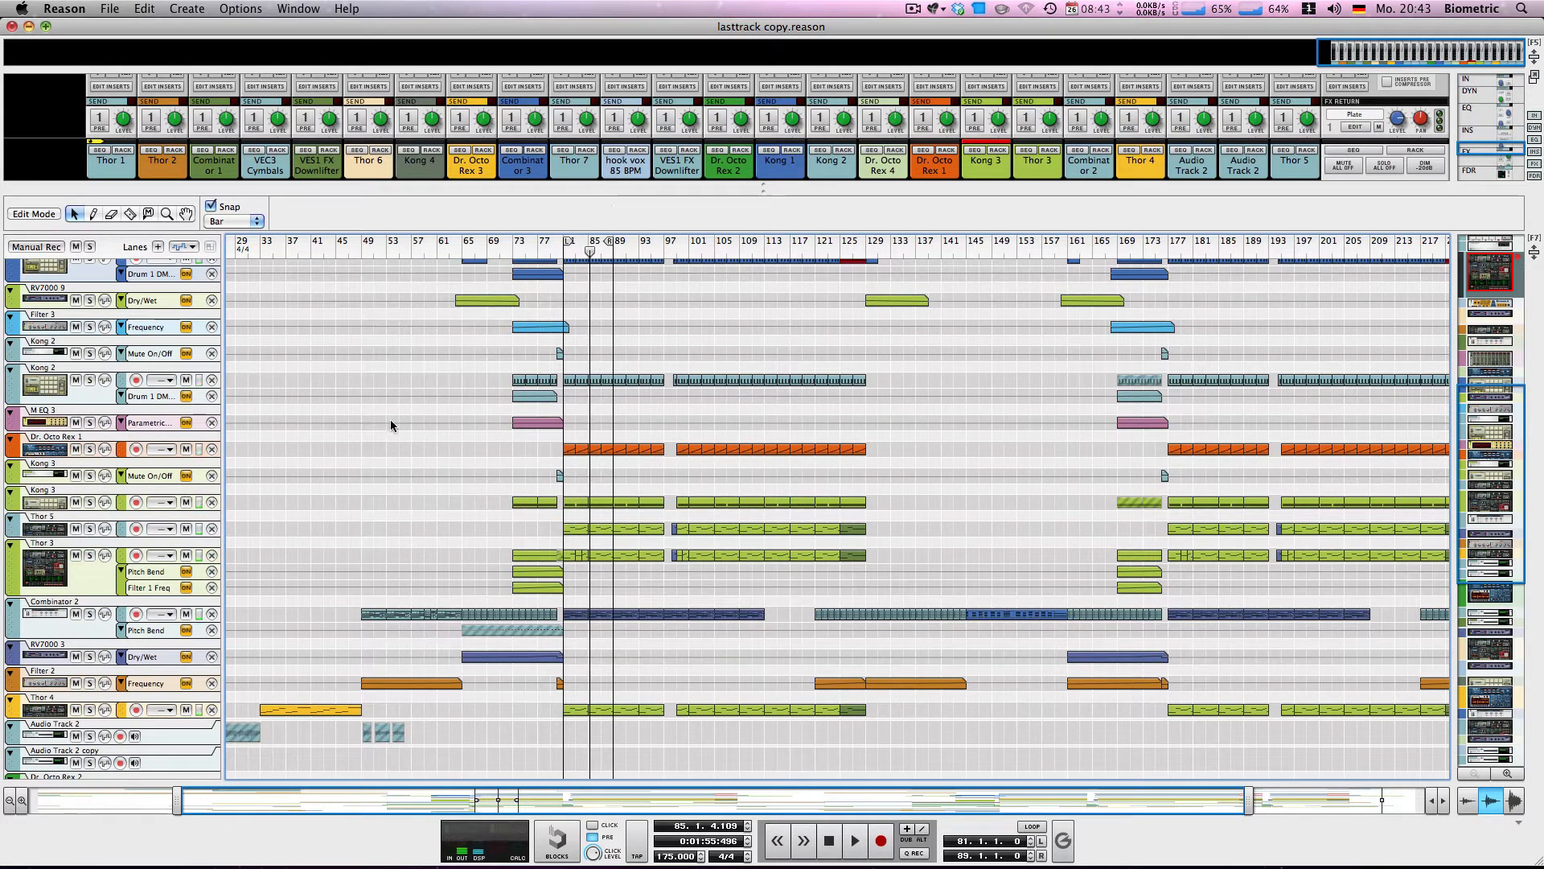
{"action": "key", "text": "space"}
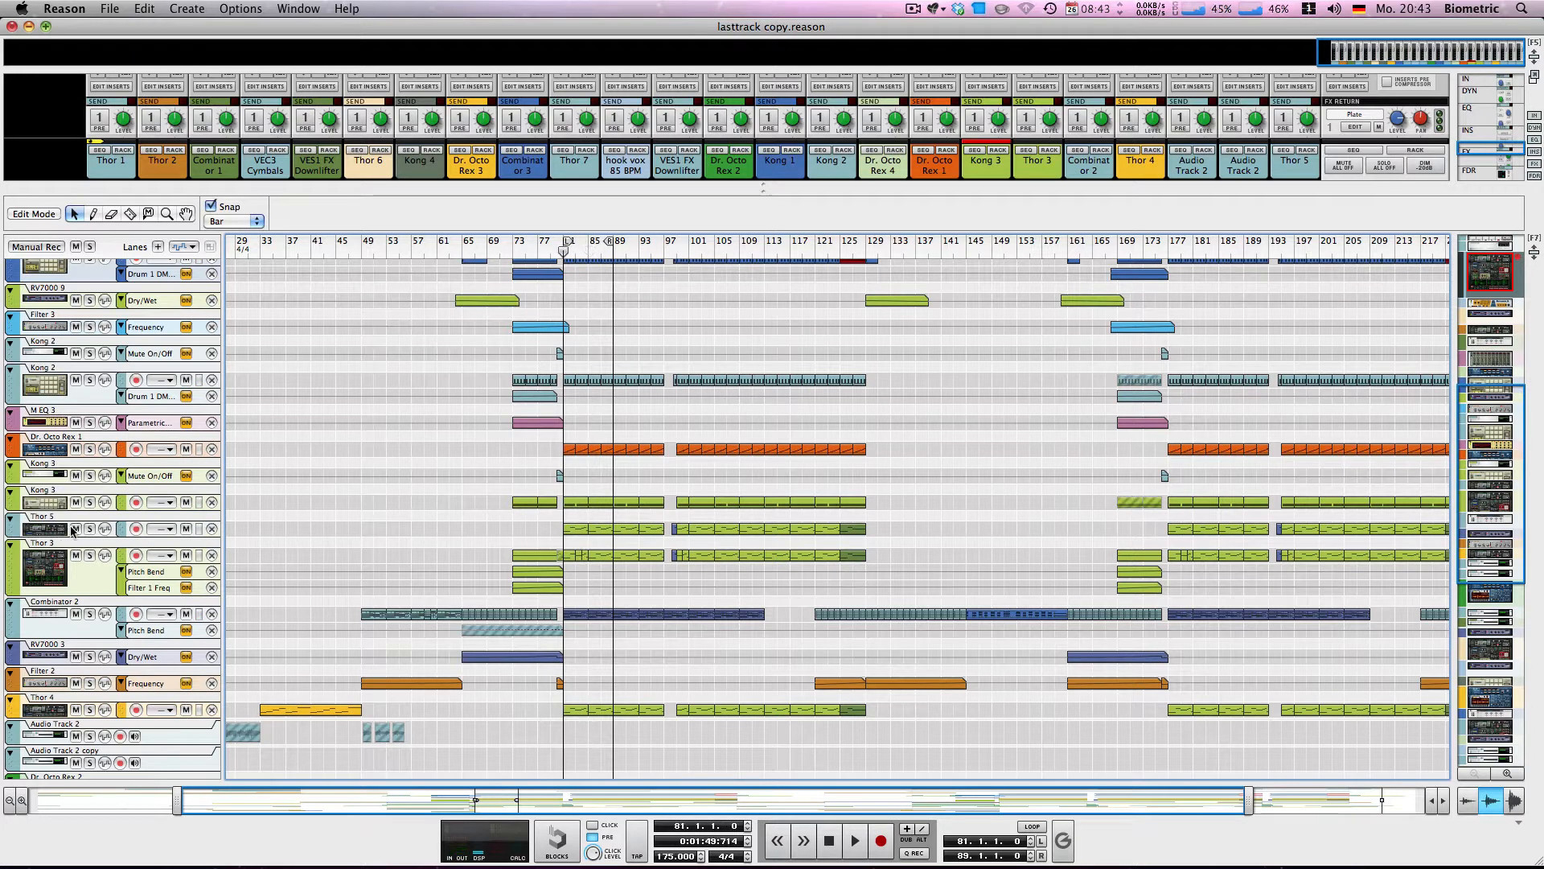
Solo the Thor 5 and Thor 3 tracks and play them together from bar 81.
{"action": "left_click", "coordinate": [89, 528]}
{"action": "left_click", "coordinate": [89, 555]}
{"action": "key", "text": "space"}
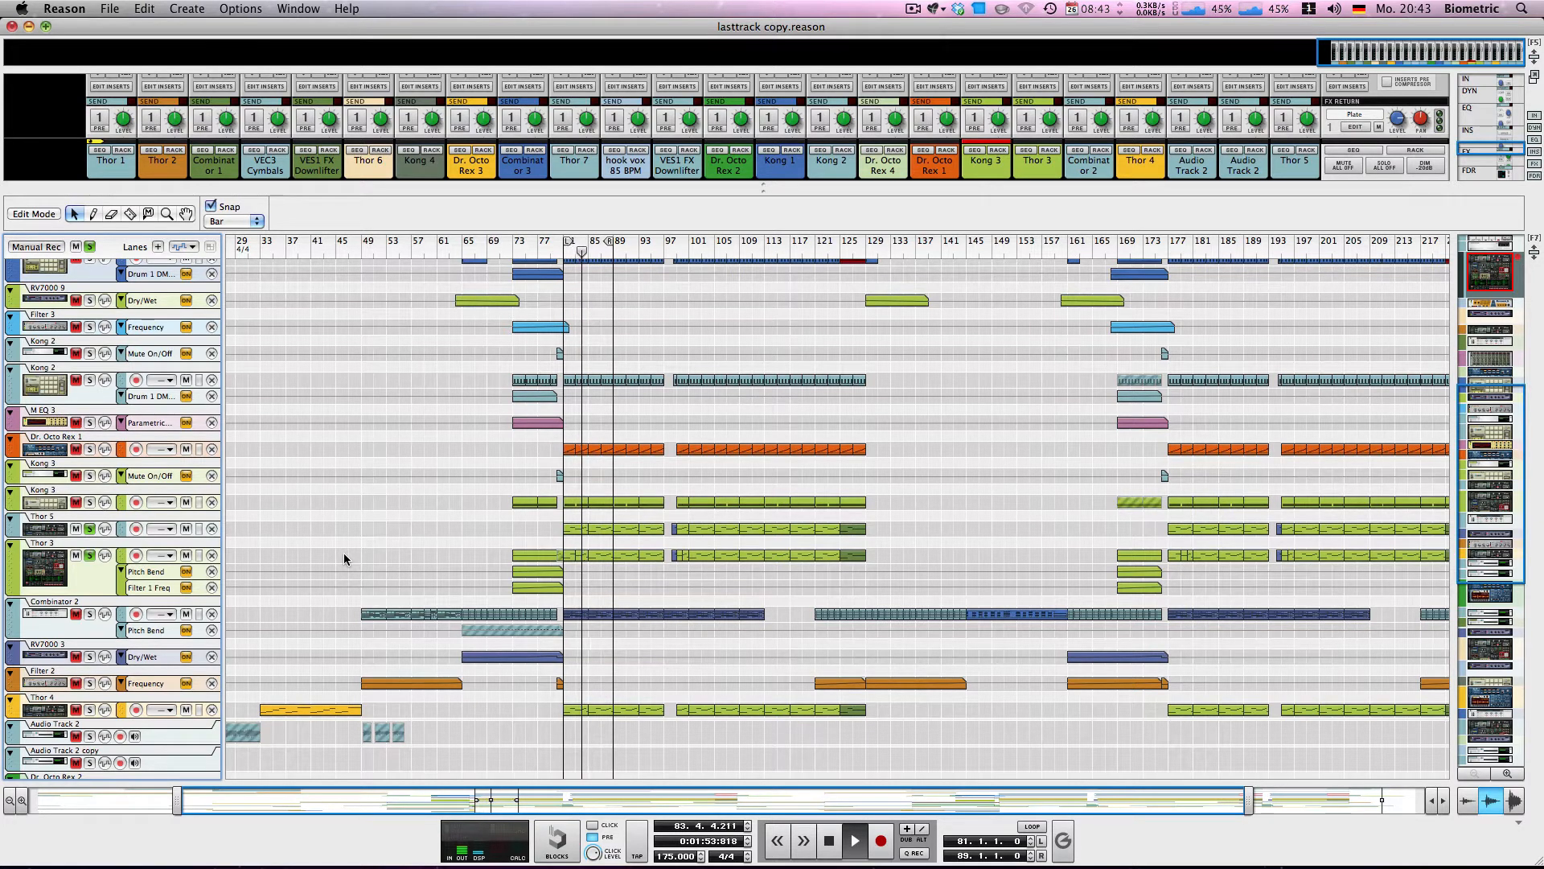
Unsolo Thor 5 and listen to Thor 3 alone from bar 81.
{"action": "left_click", "coordinate": [90, 528]}
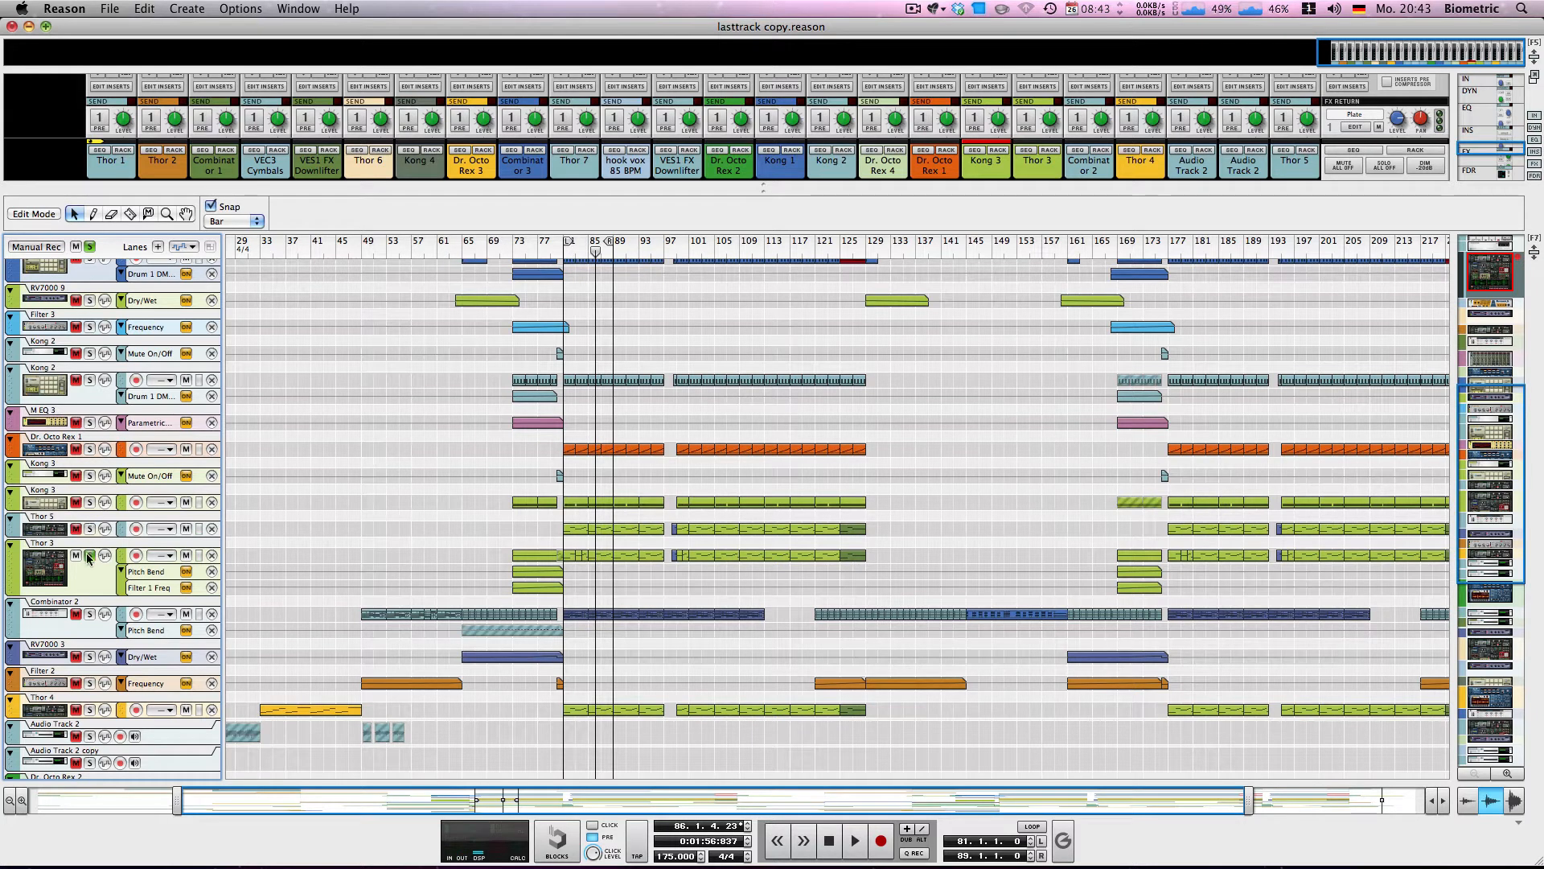
{"action": "key", "text": "KP_0"}
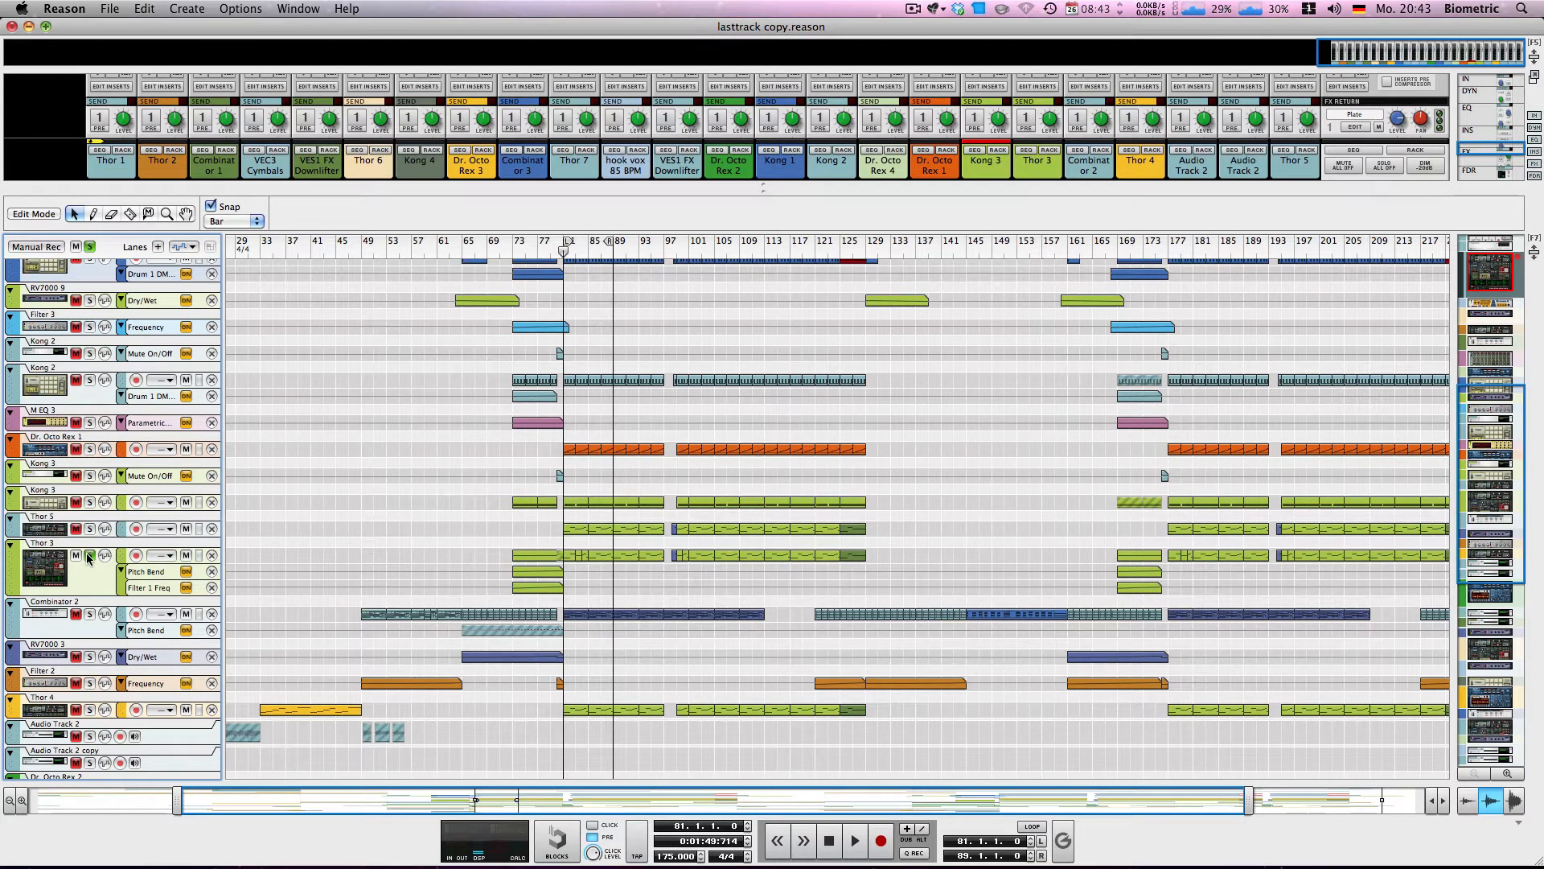
{"action": "key", "text": "space"}
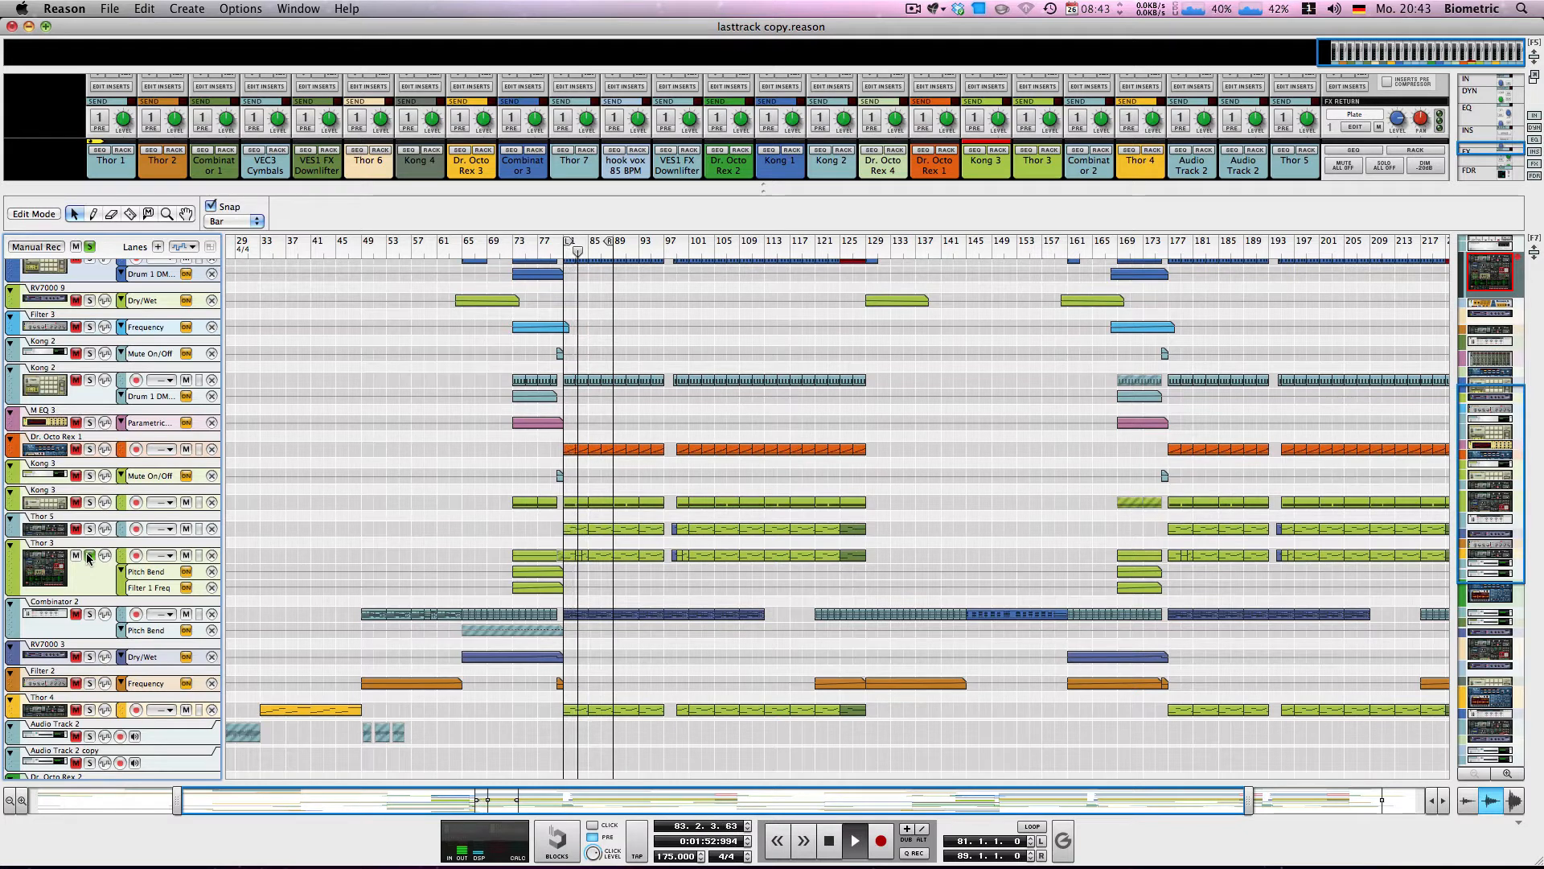
{"action": "key", "text": "space"}
Switch the solo from Thor 3 to Thor 5 and listen to it from bar 81.
{"action": "left_click", "coordinate": [89, 555]}
{"action": "left_click", "coordinate": [90, 529]}
{"action": "key", "text": "KP_0"}
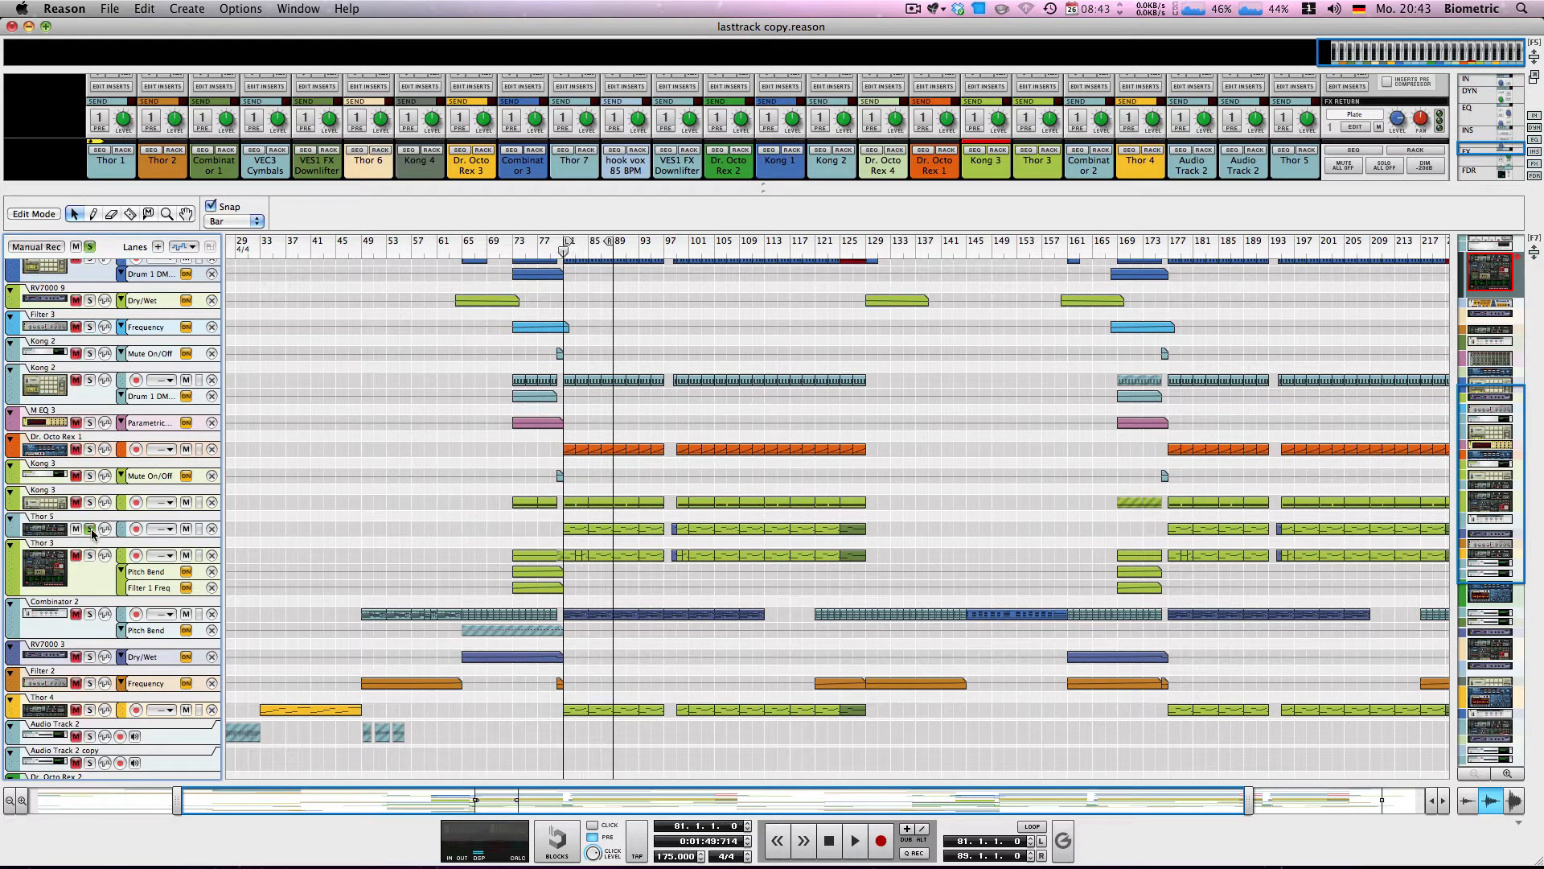
{"action": "key", "text": "space"}
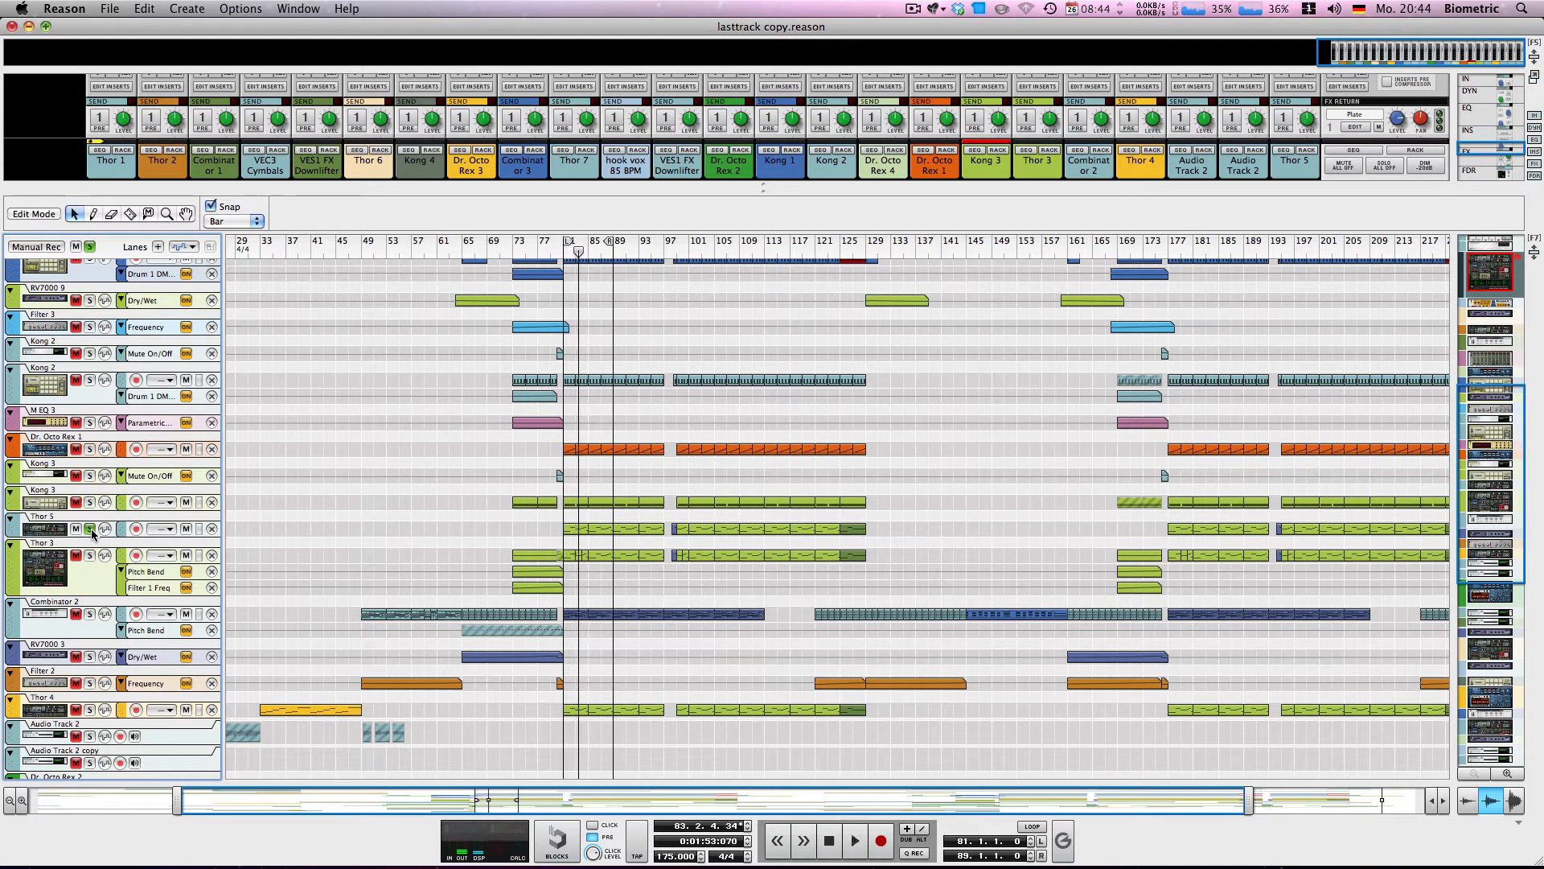
Switch the solo from Thor 5 to Thor 4 and listen to it from bar 81.
{"action": "left_click", "coordinate": [90, 529]}
{"action": "left_click", "coordinate": [89, 710]}
{"action": "key", "text": "space"}
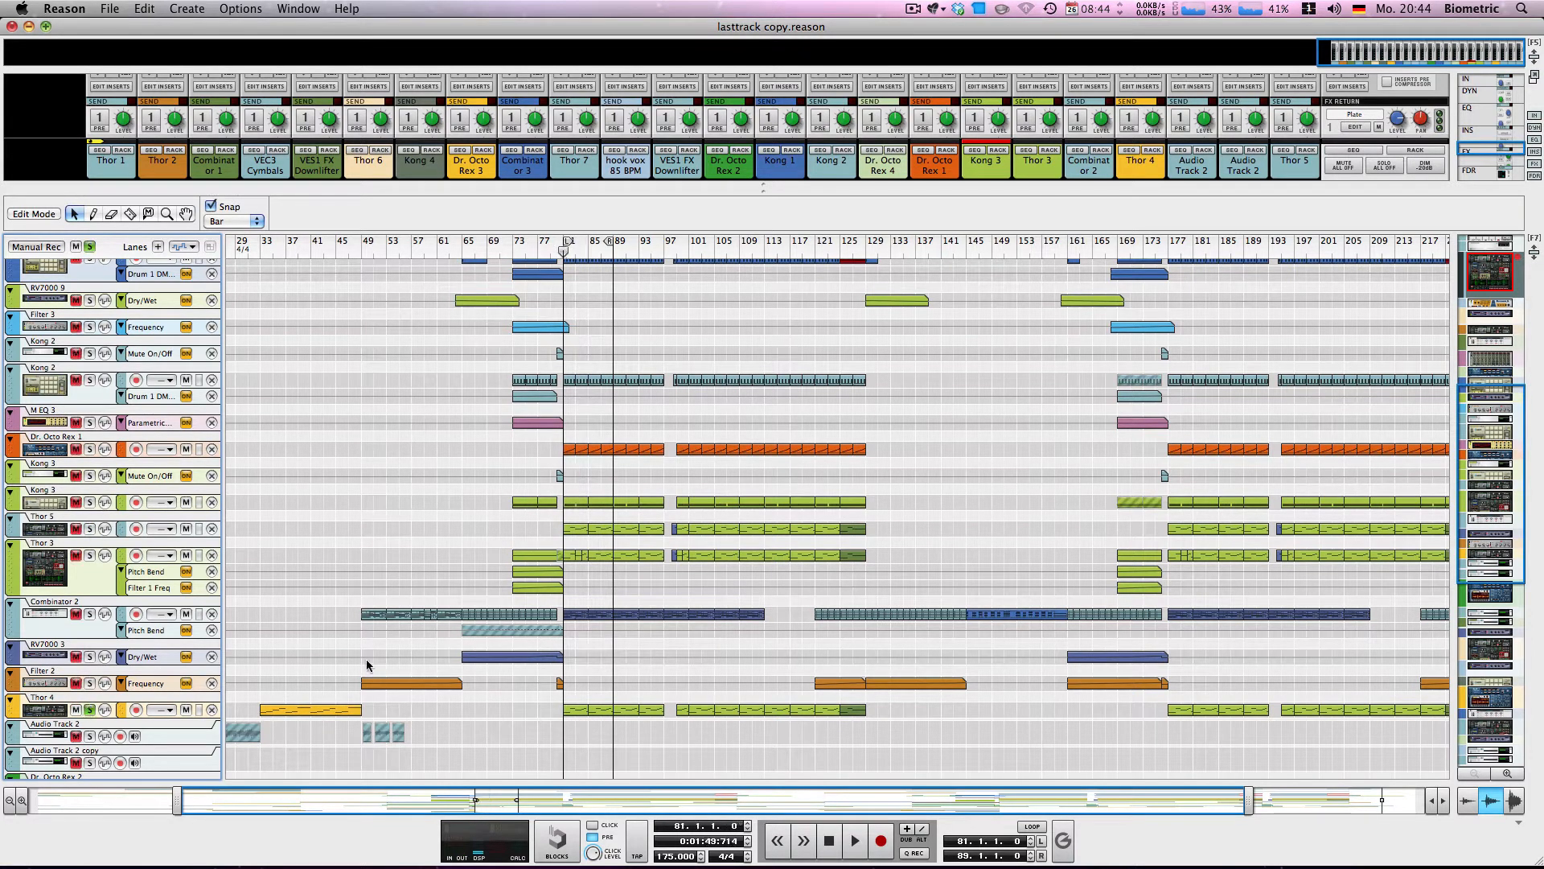
{"action": "key", "text": "space"}
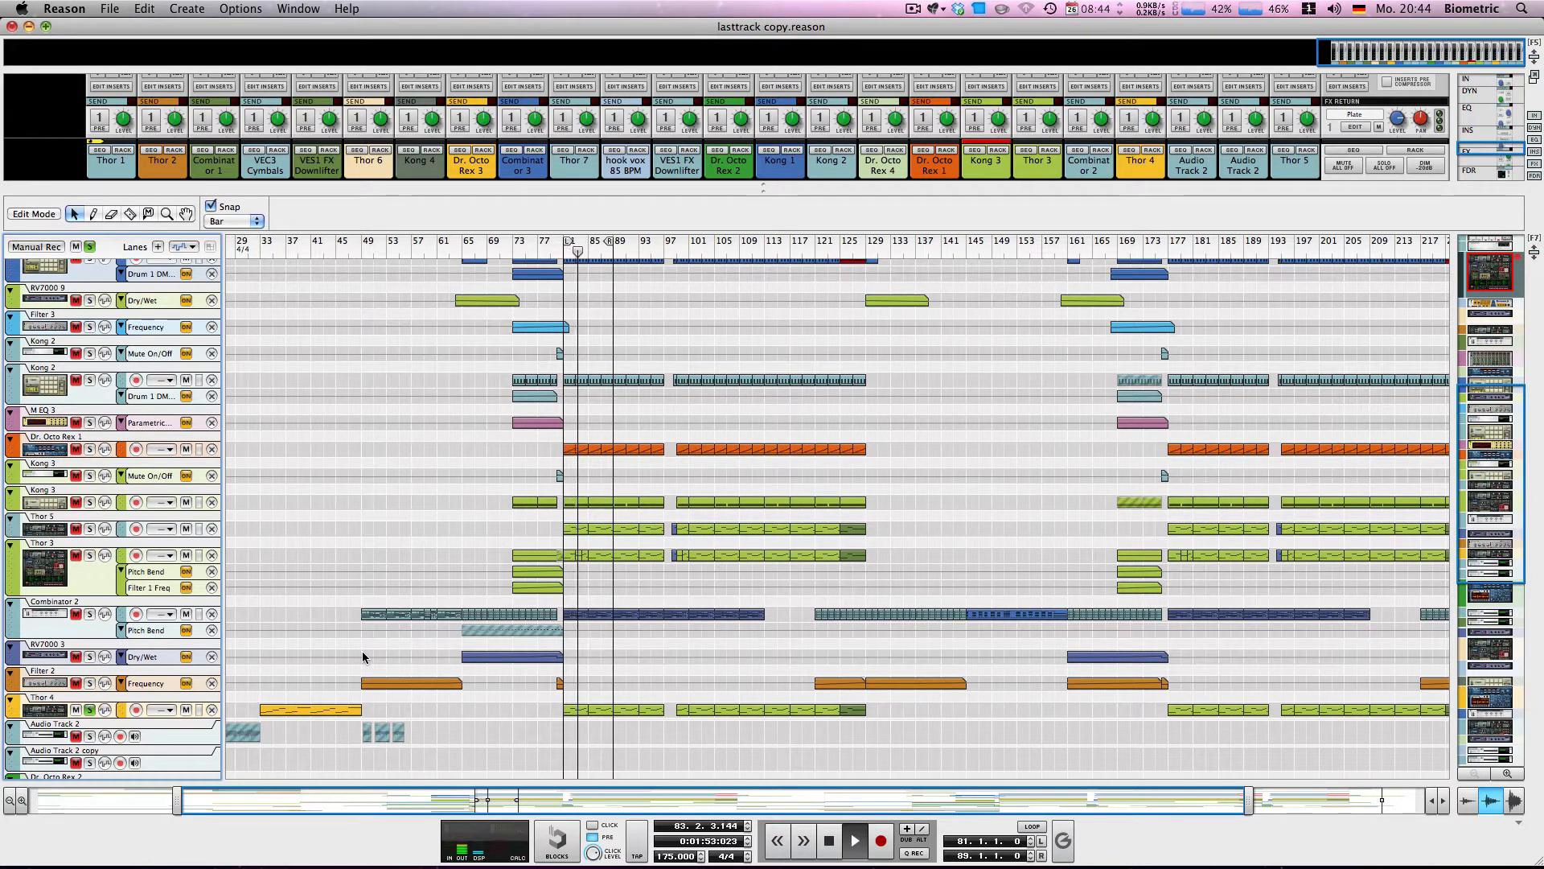
{"action": "key", "text": "space"}
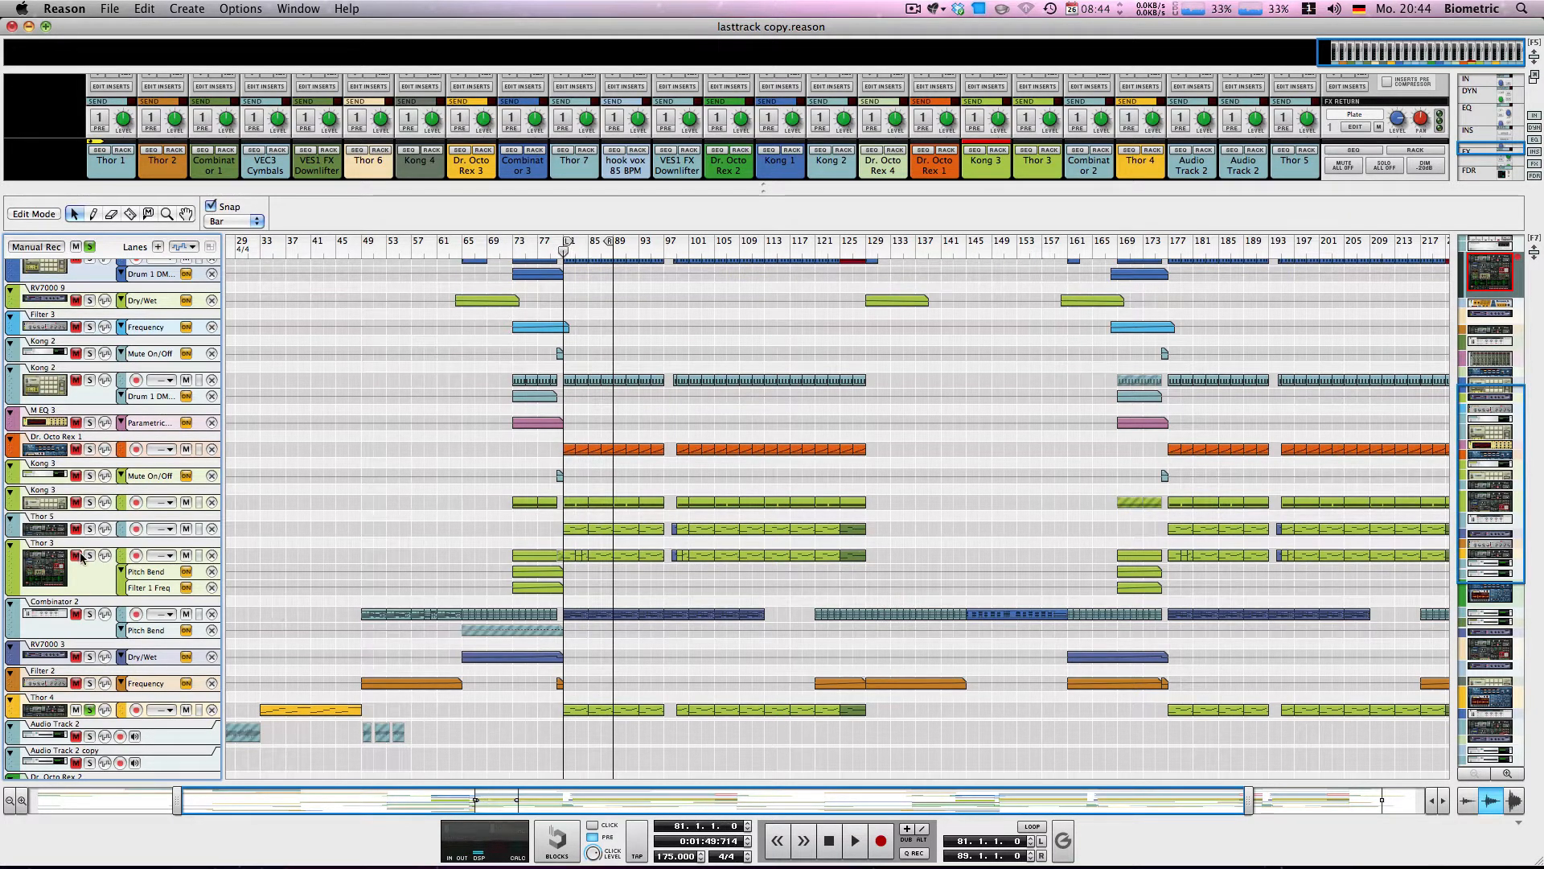
Select the Thor 3 track, bring its synth up in the rack, hide the mixer and show the sequencer below the rack.
{"action": "left_click", "coordinate": [46, 558]}
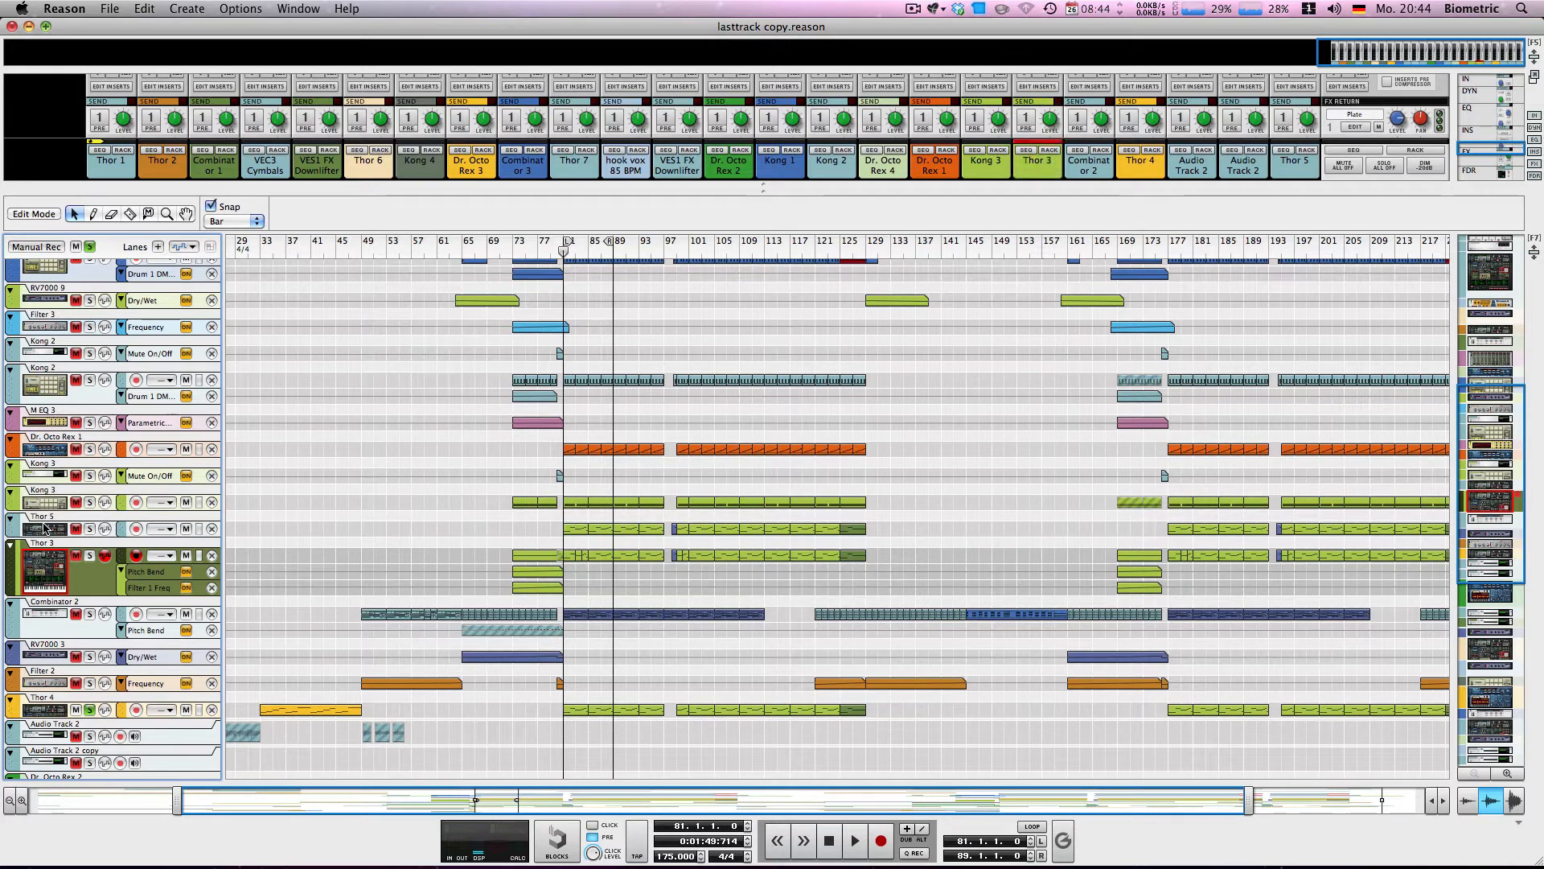
{"action": "left_click", "coordinate": [1048, 150]}
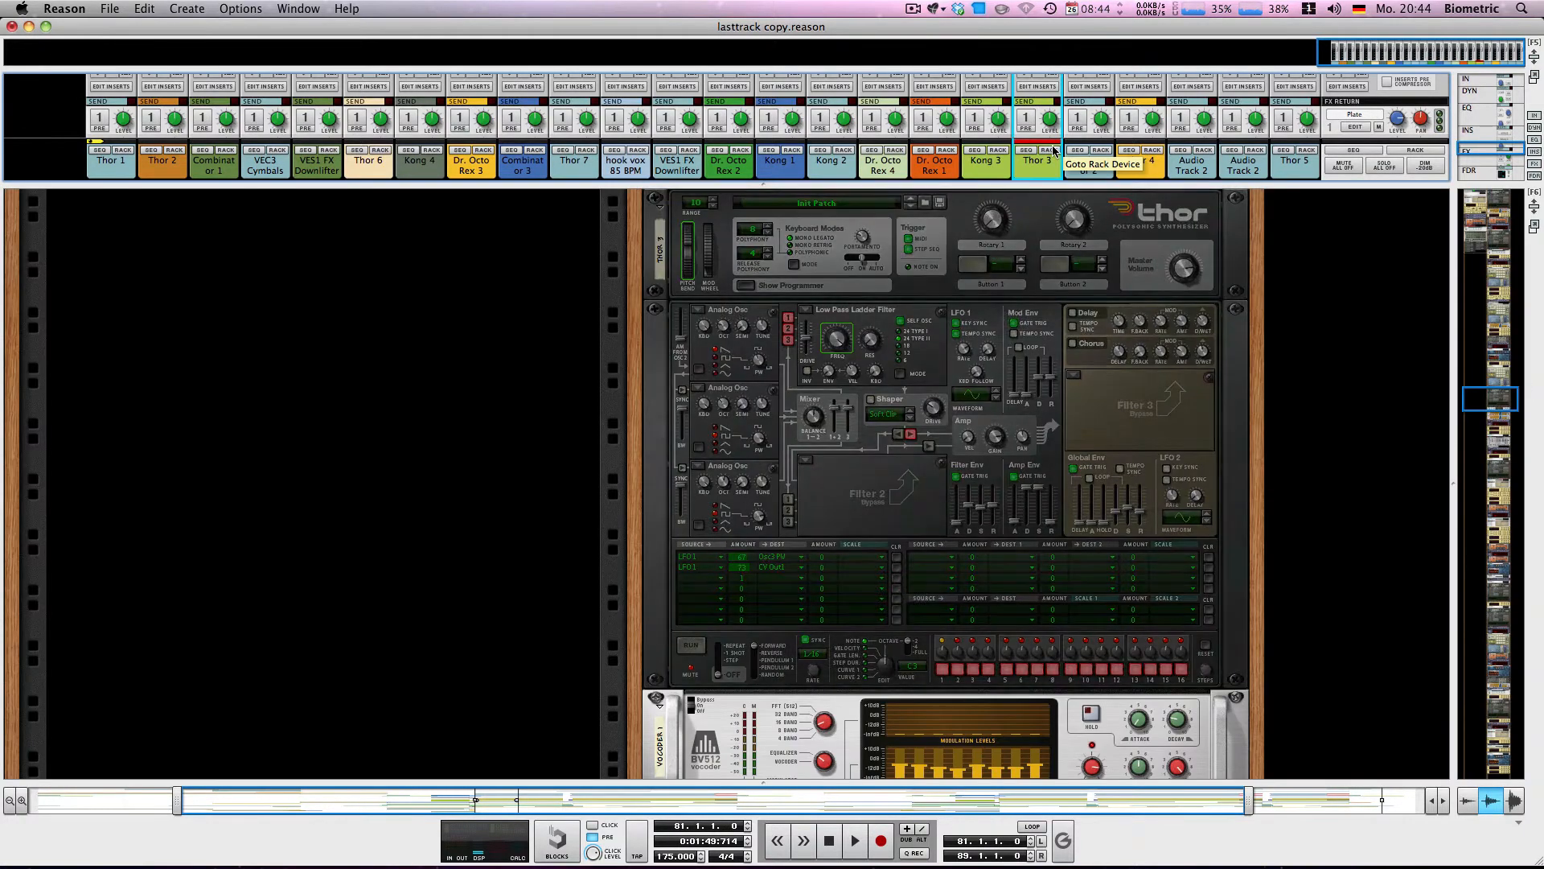
{"action": "key", "text": "F5"}
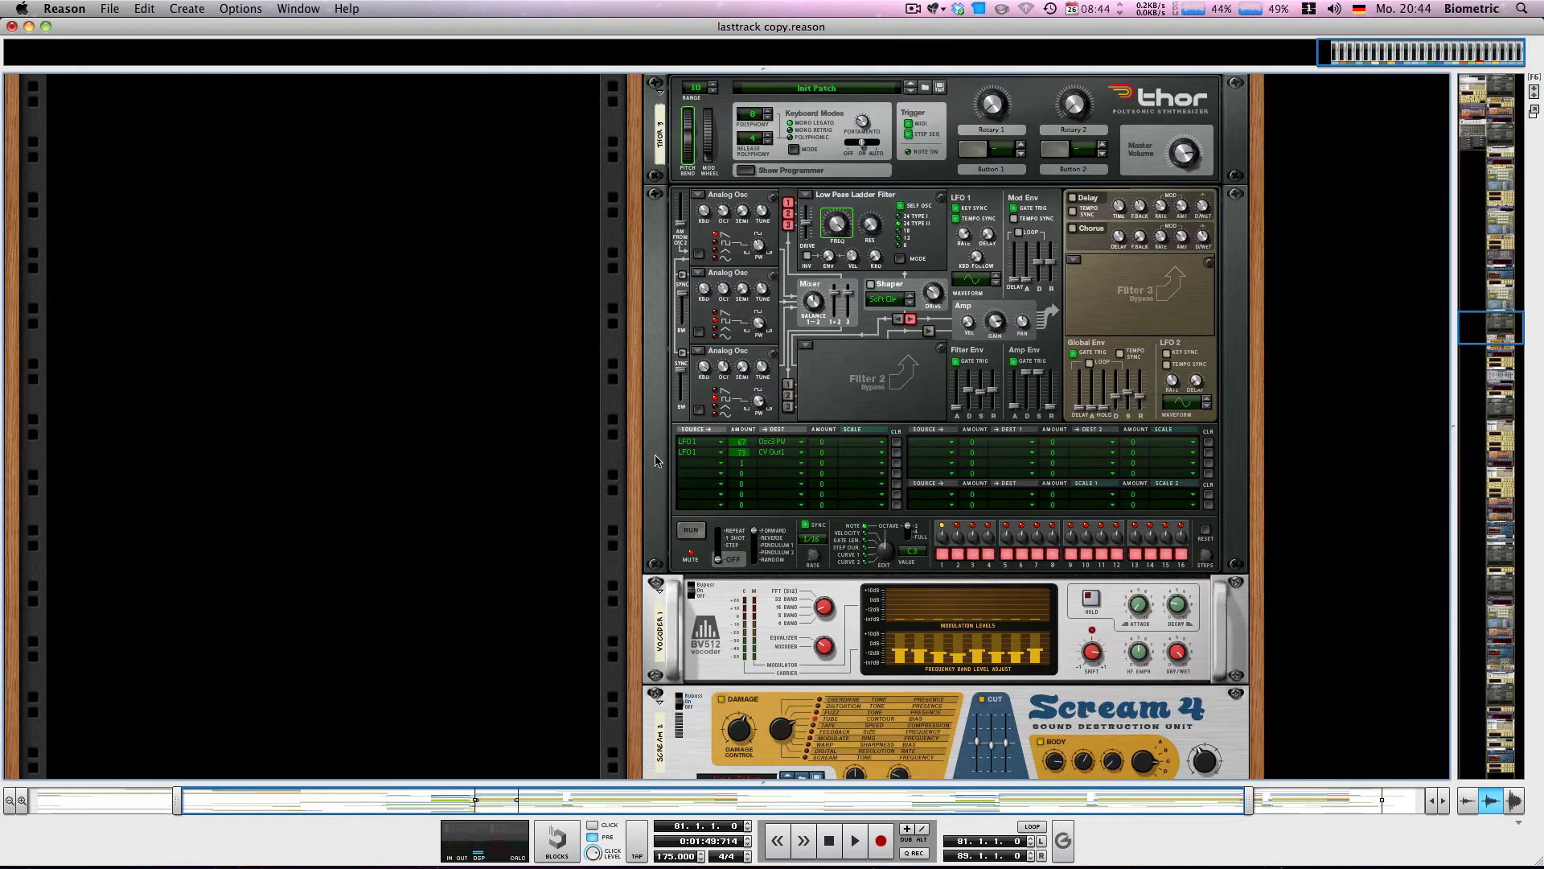
{"action": "key", "text": "F7"}
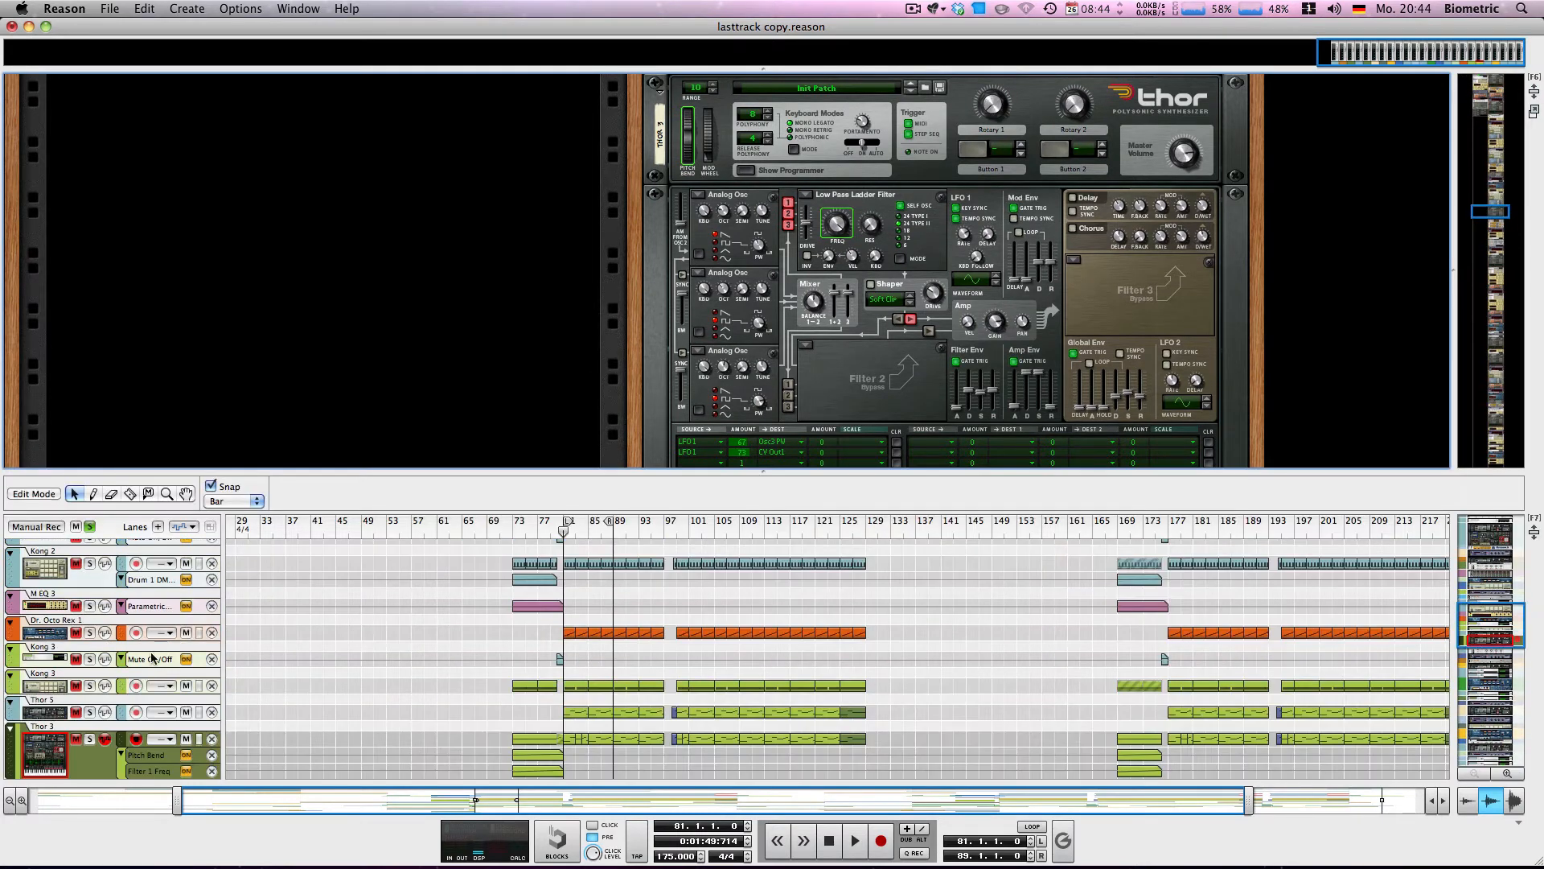
Solo the Thor 3 track, turn on looping, give the rack the full view and audition the sound.
{"action": "left_click", "coordinate": [93, 738]}
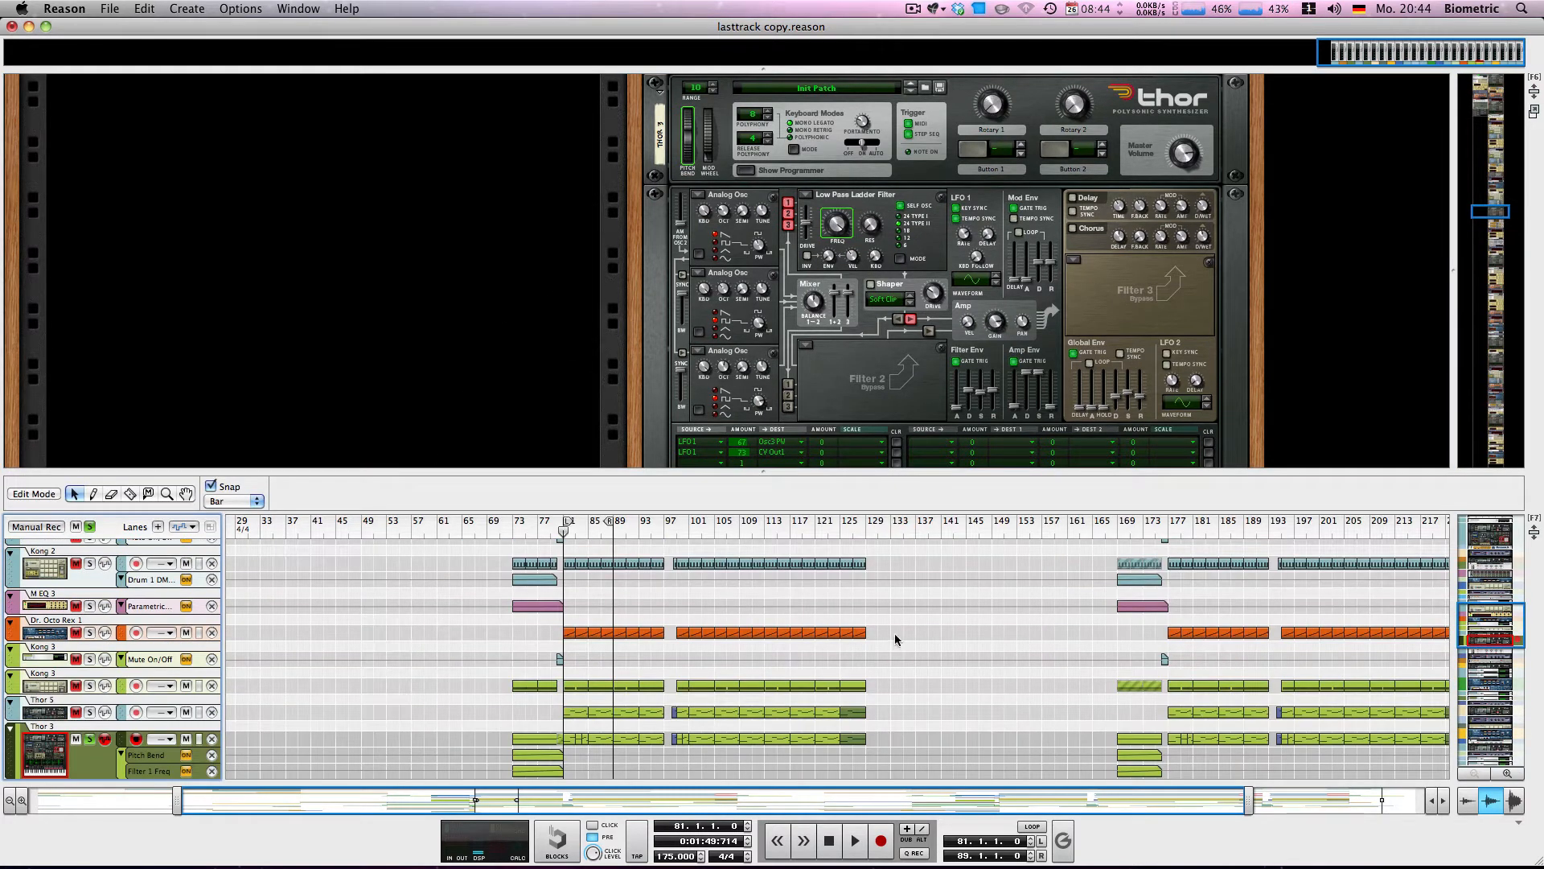
{"action": "key", "text": "l"}
{"action": "key", "text": "F7"}
{"action": "key", "text": "space"}
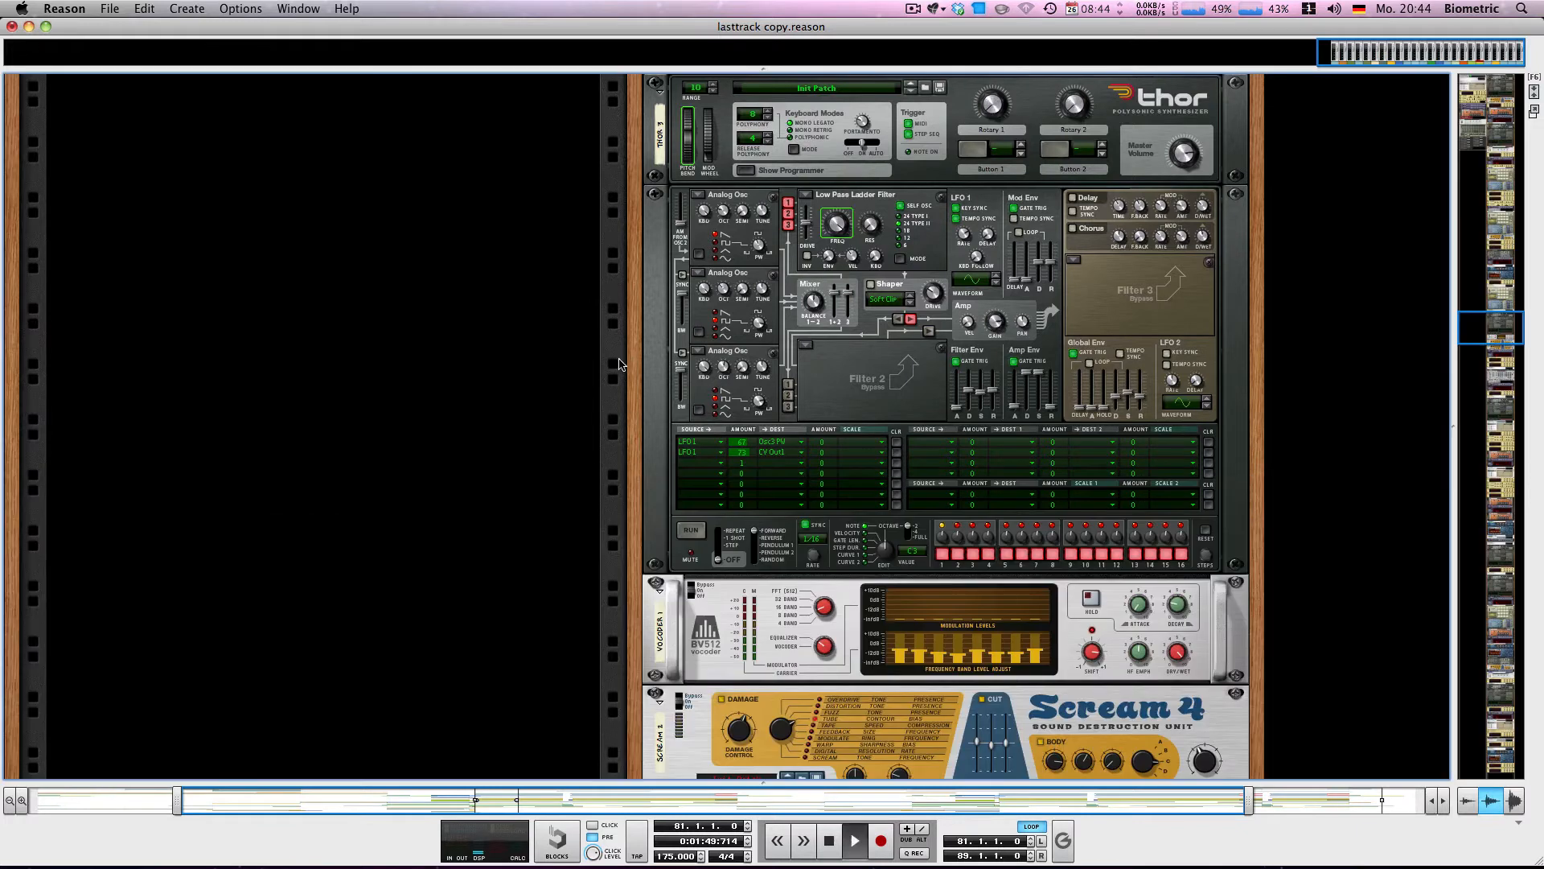
{"action": "key", "text": "space"}
Bypass Thor 3's RV7000 reverb, both Scream 4 units and the BV512 vocoder, and play the dry synth.
{"action": "scroll", "coordinate": [772, 543], "scroll_direction": "down", "scroll_amount": 6}
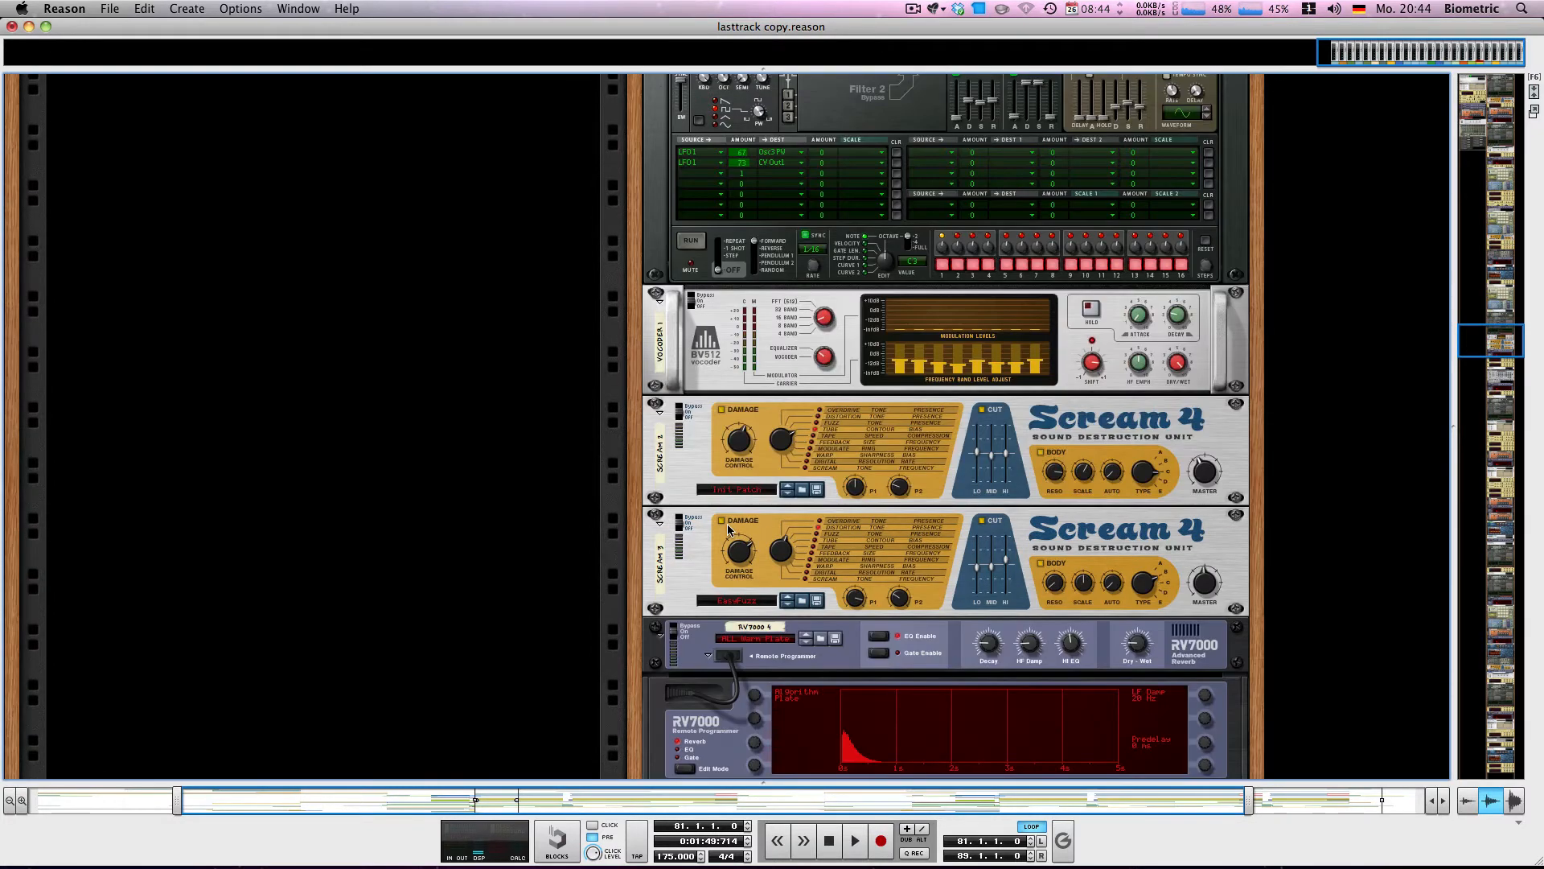
{"action": "left_click", "coordinate": [680, 630]}
{"action": "left_click", "coordinate": [680, 518]}
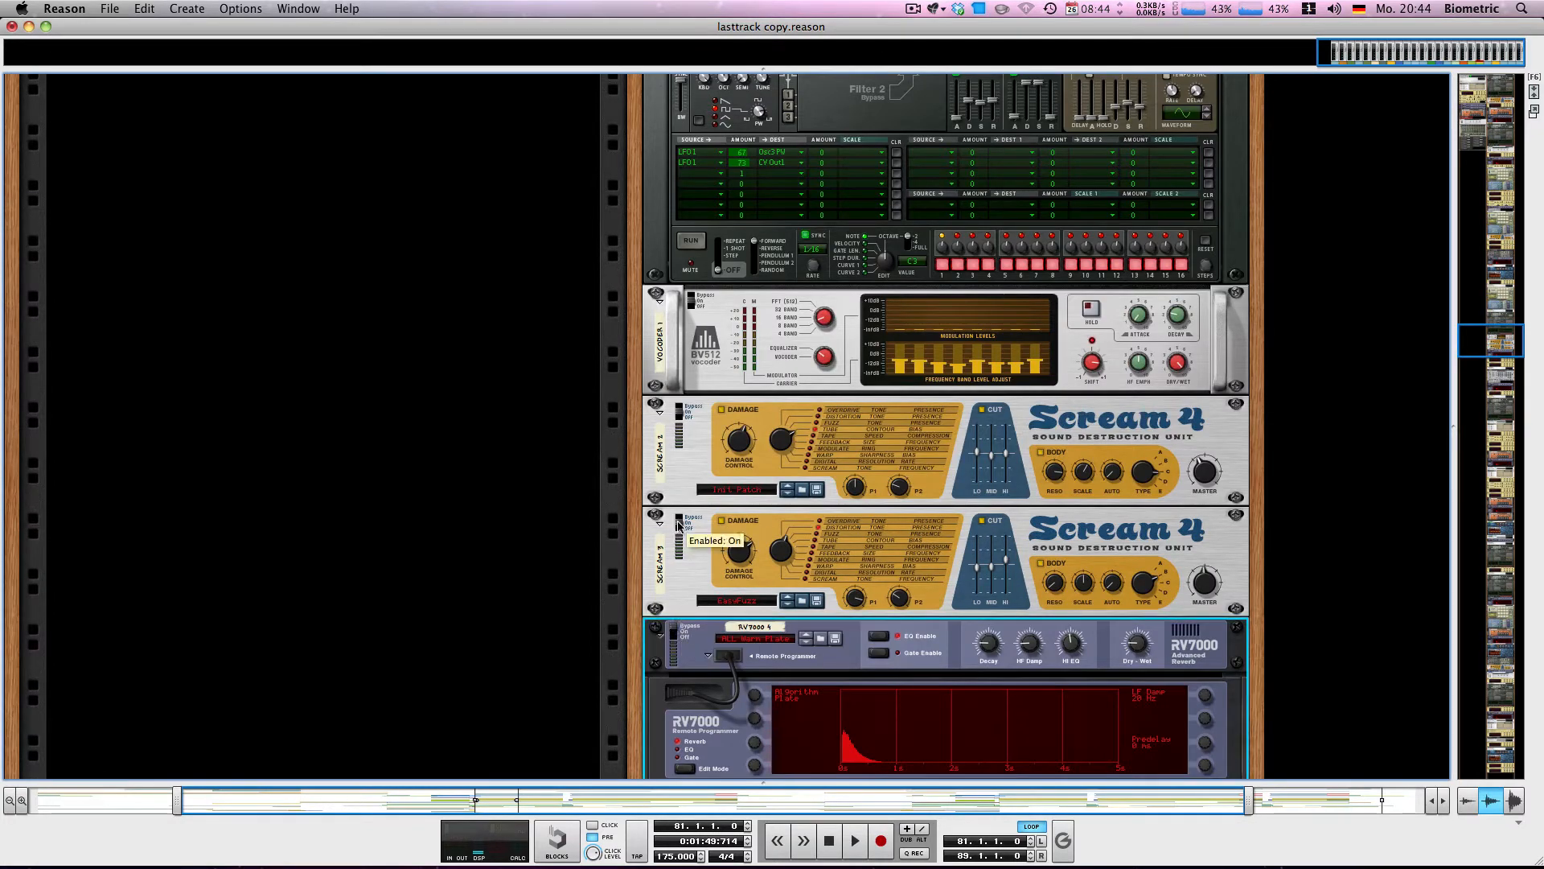
{"action": "left_click", "coordinate": [679, 409]}
{"action": "left_click", "coordinate": [691, 296]}
{"action": "scroll", "coordinate": [691, 296], "scroll_direction": "up", "scroll_amount": 8}
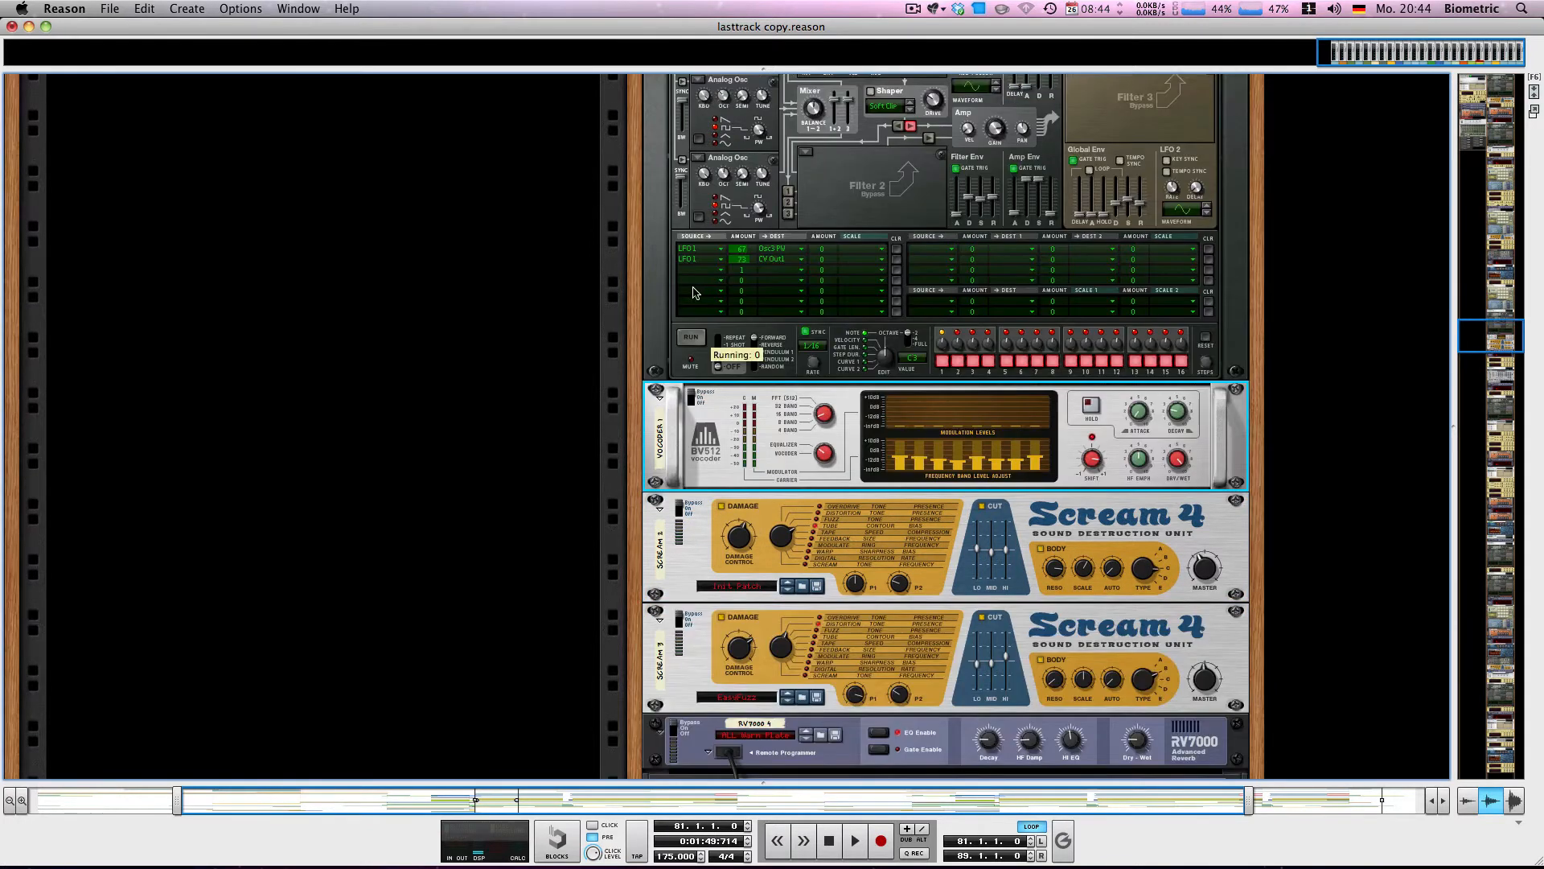
{"action": "key", "text": "space"}
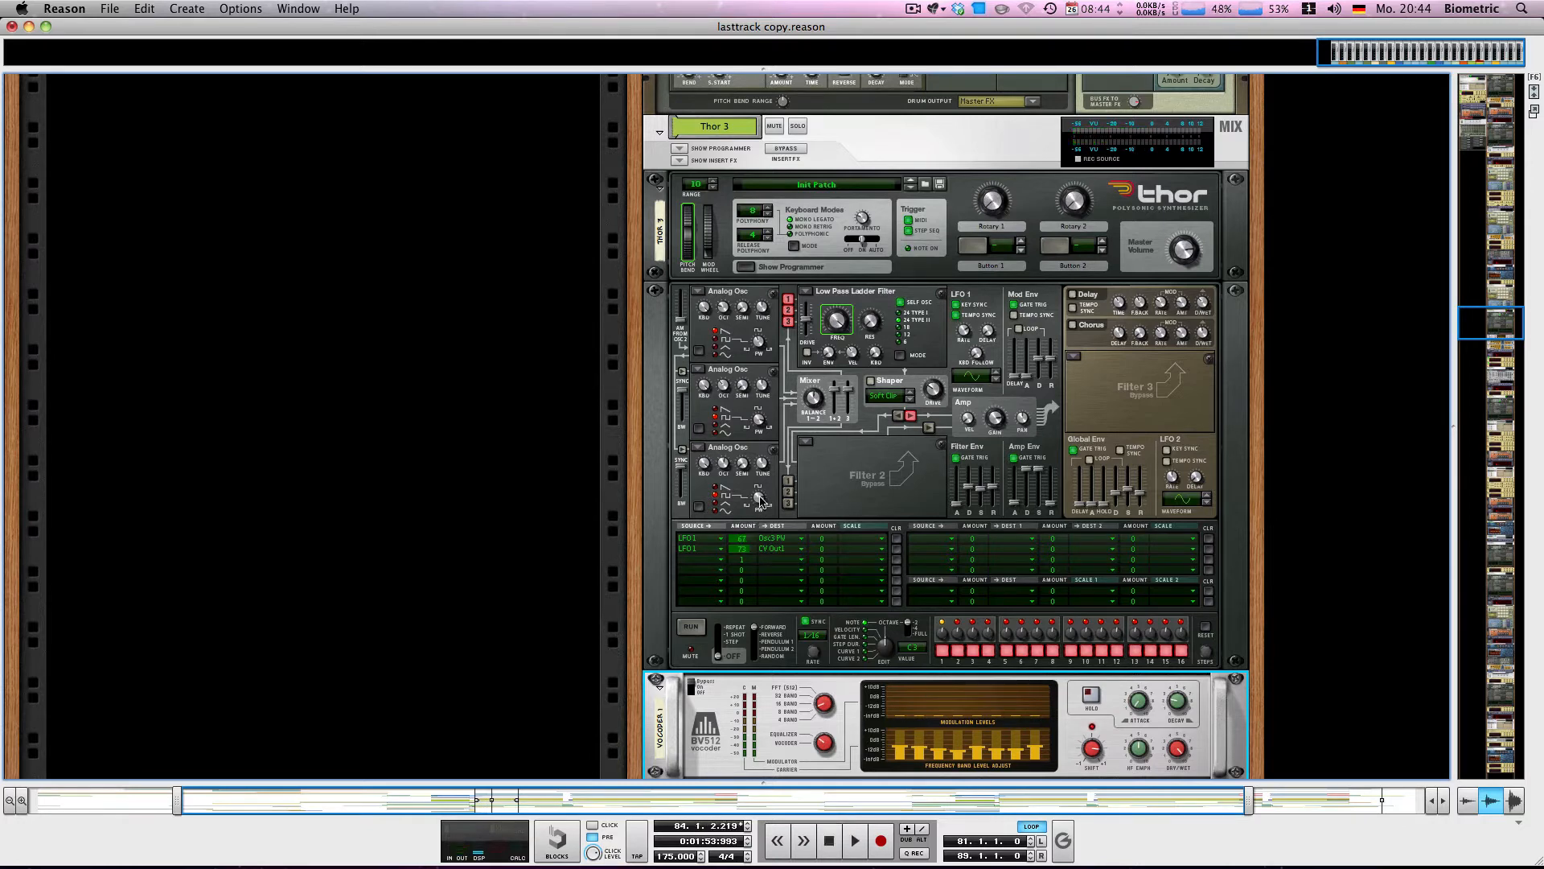
Check the first modulation route in Thor 3, keeping LFO 1 as source and Osc 3 PW as destination.
{"action": "left_click", "coordinate": [694, 543]}
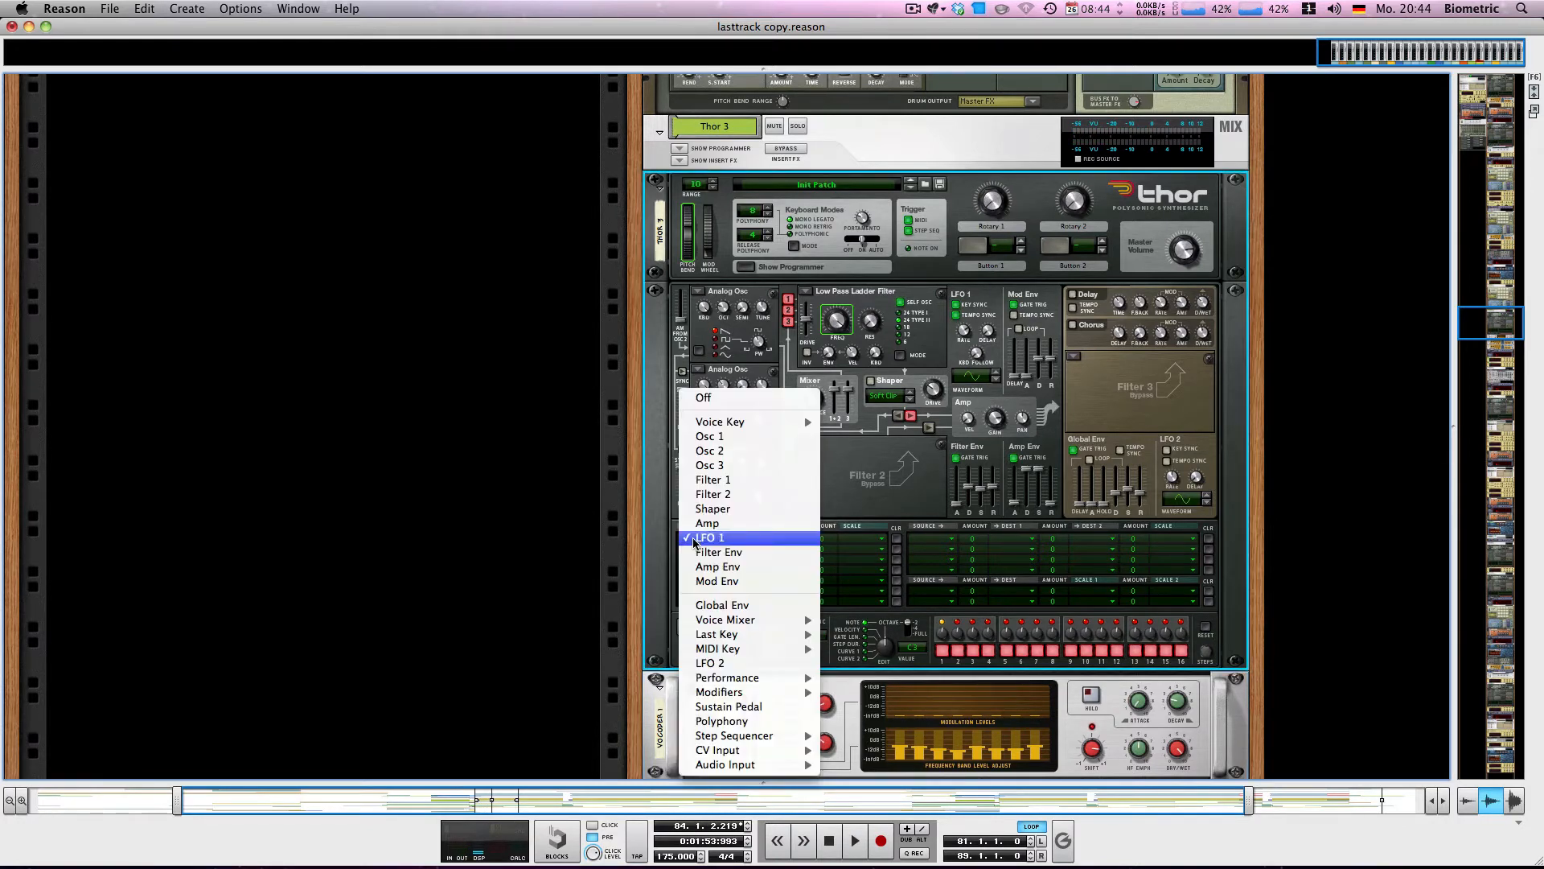
{"action": "left_click", "coordinate": [694, 539]}
{"action": "left_click", "coordinate": [775, 543]}
{"action": "mouse_move", "coordinate": [775, 541]}
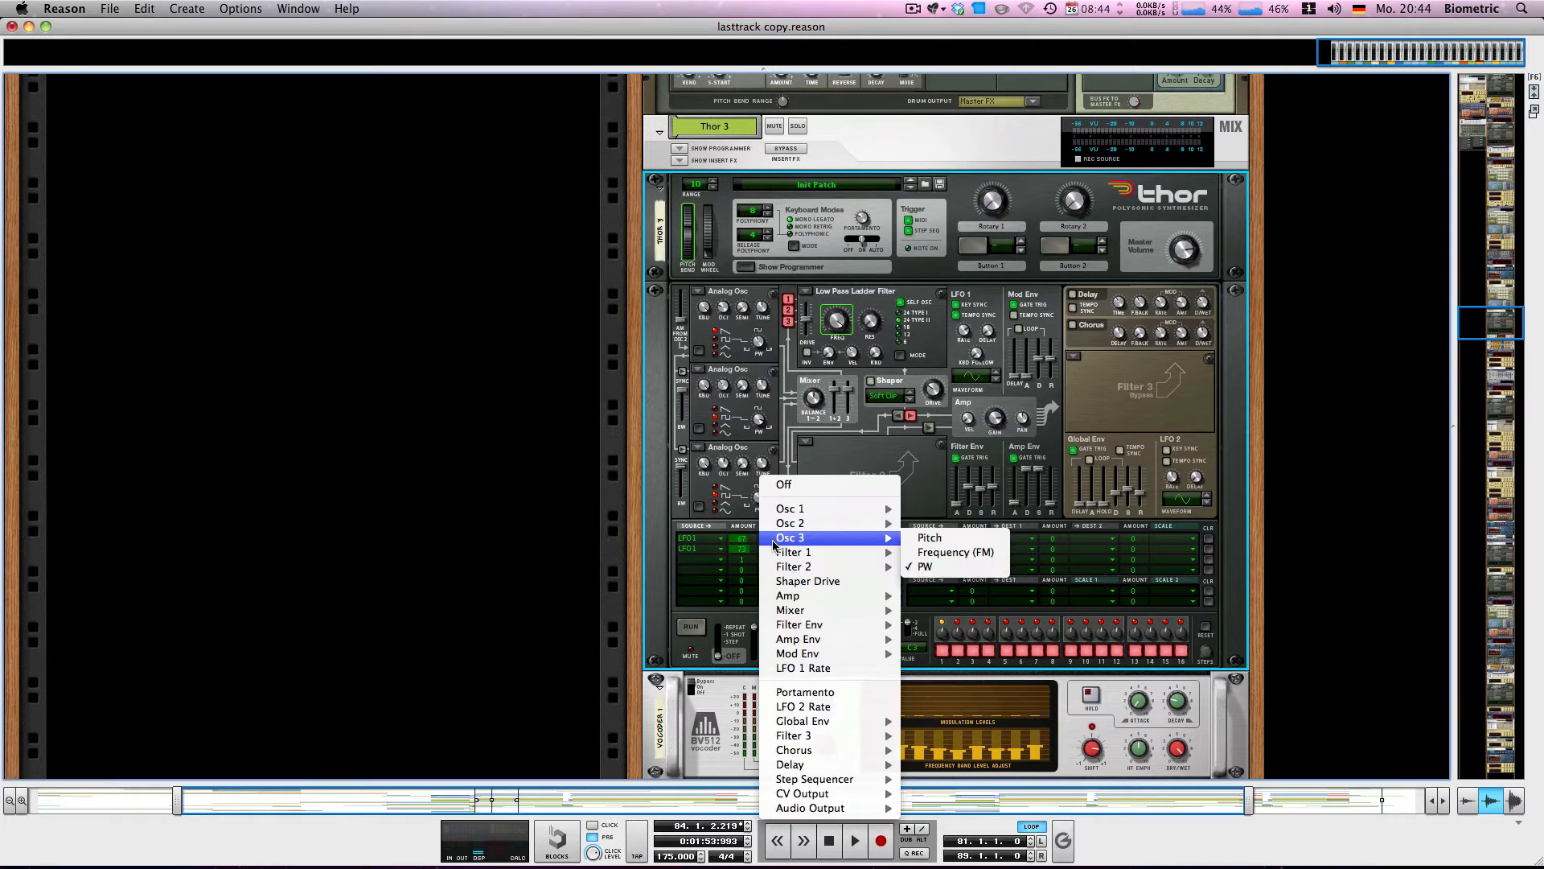
{"action": "left_click", "coordinate": [925, 568]}
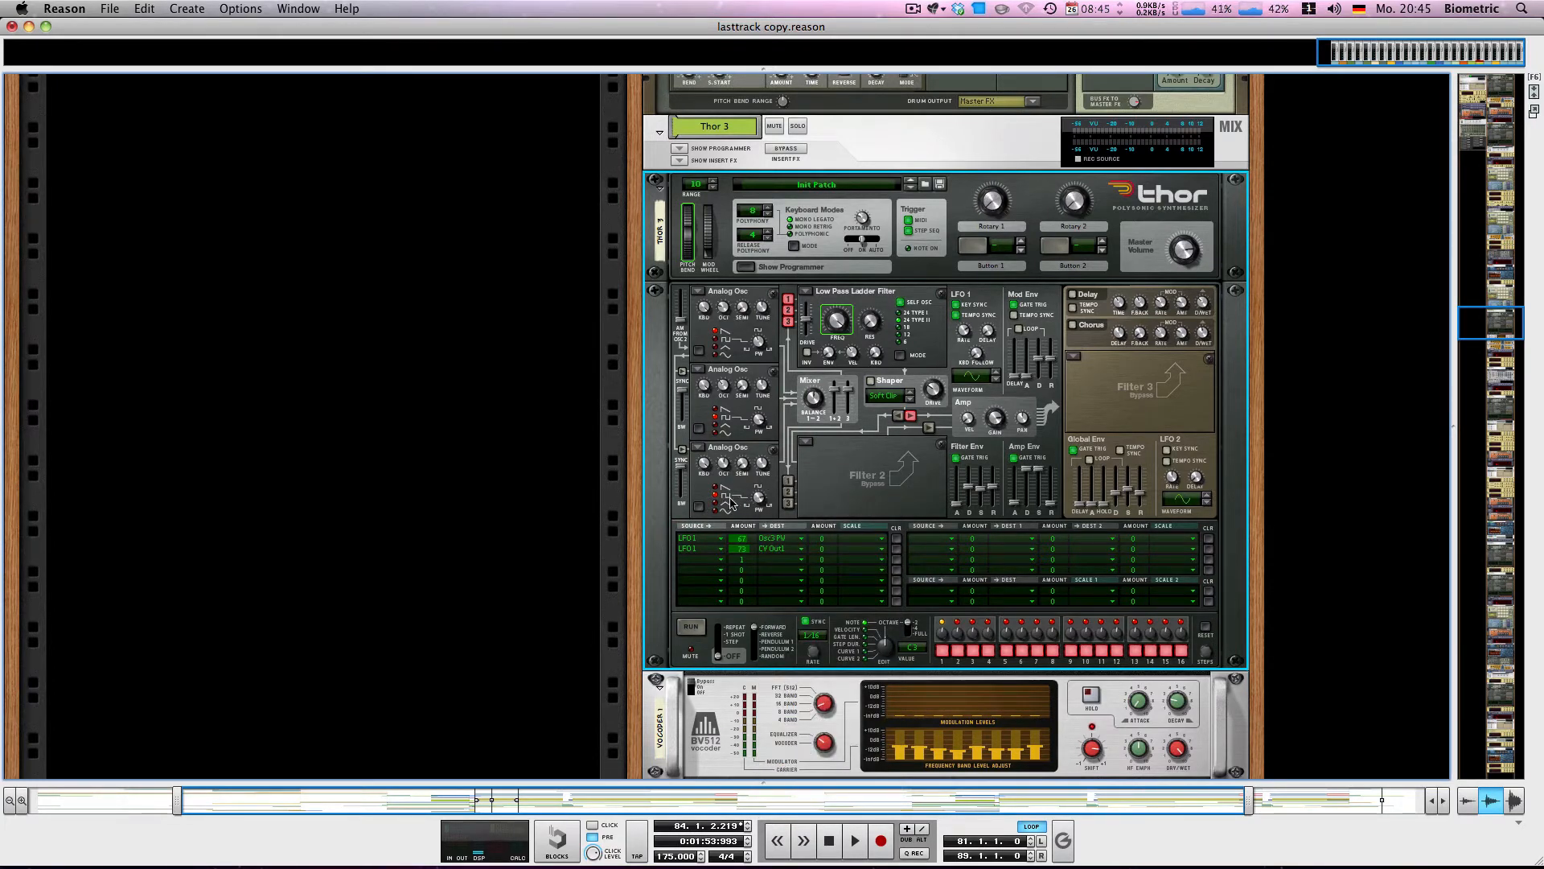
Set the LFO 1 to Osc 3 PW modulation amount to 0 and play the loop.
{"action": "key", "text": "shift+Return"}
{"action": "left_click_drag", "start_coordinate": [741, 542], "coordinate": [733, 634]}
{"action": "key", "text": "space"}
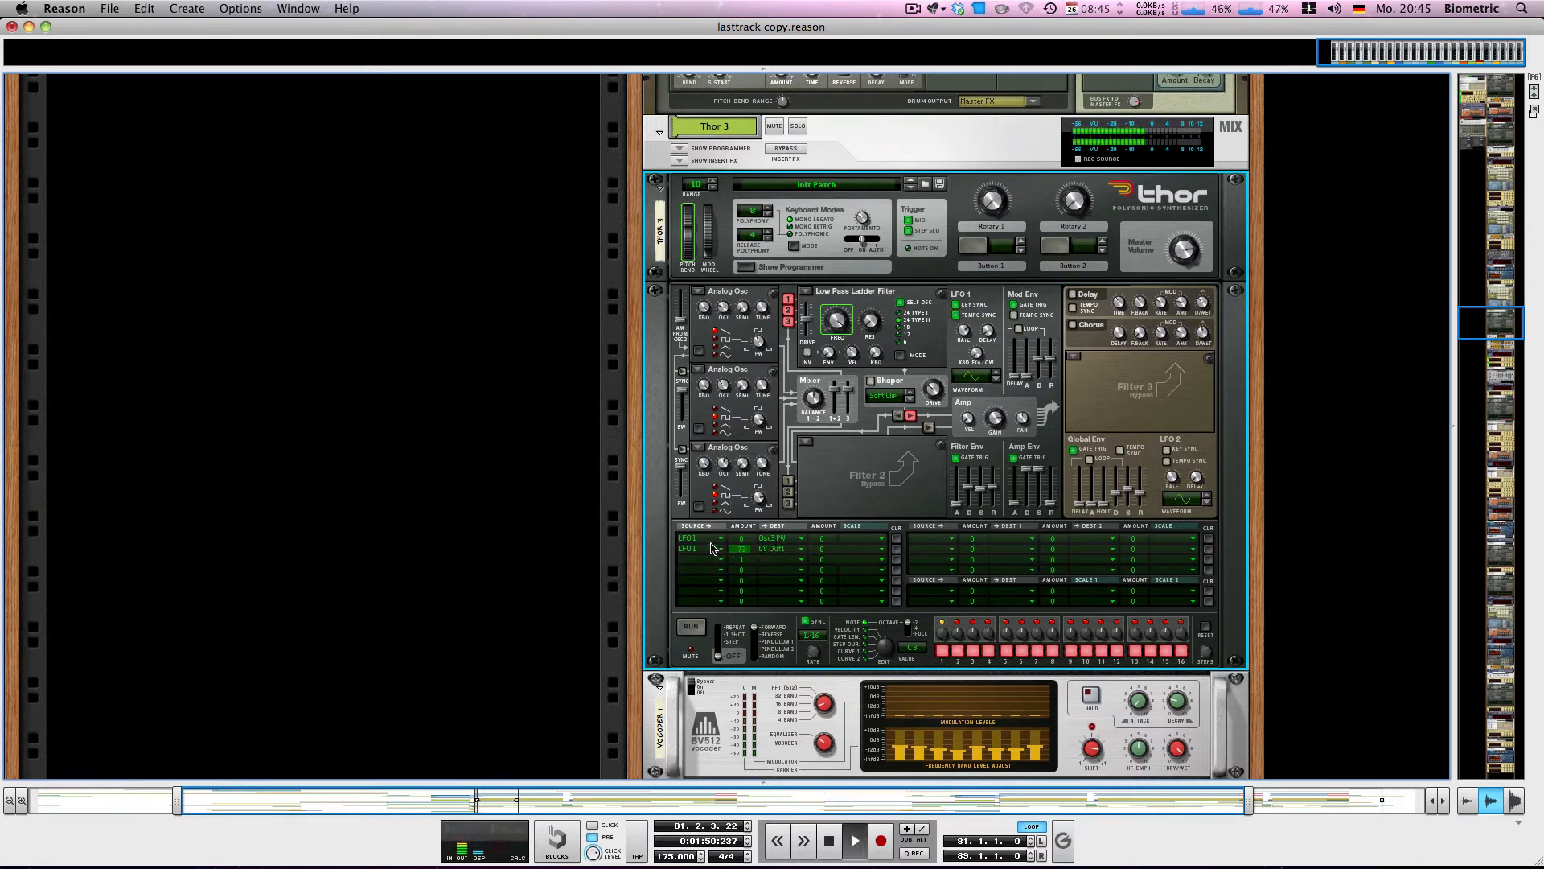
Raise the LFO 1 to Osc 3 PW modulation amount again while the loop plays, and stop playback.
{"action": "left_click_drag", "start_coordinate": [737, 539], "coordinate": [708, 472]}
{"action": "key", "text": "space"}
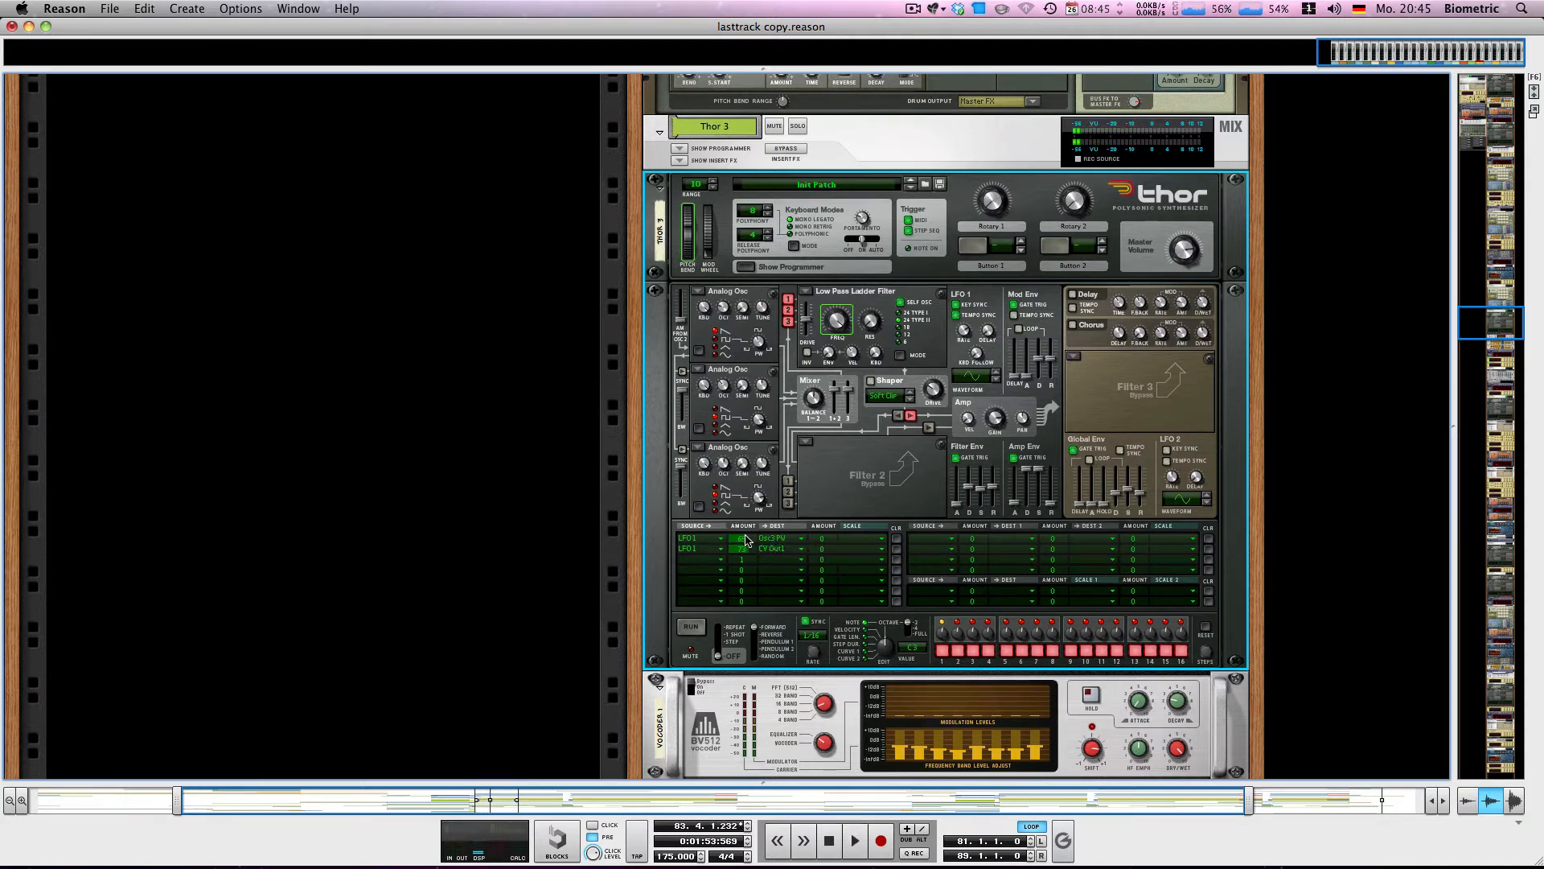
{"action": "left_click_drag", "start_coordinate": [740, 535], "coordinate": [739, 539]}
Switch the BV512 vocoder below the Thor 3 synth from bypass back to on.
{"action": "scroll", "coordinate": [914, 264], "scroll_direction": "down", "scroll_amount": 3}
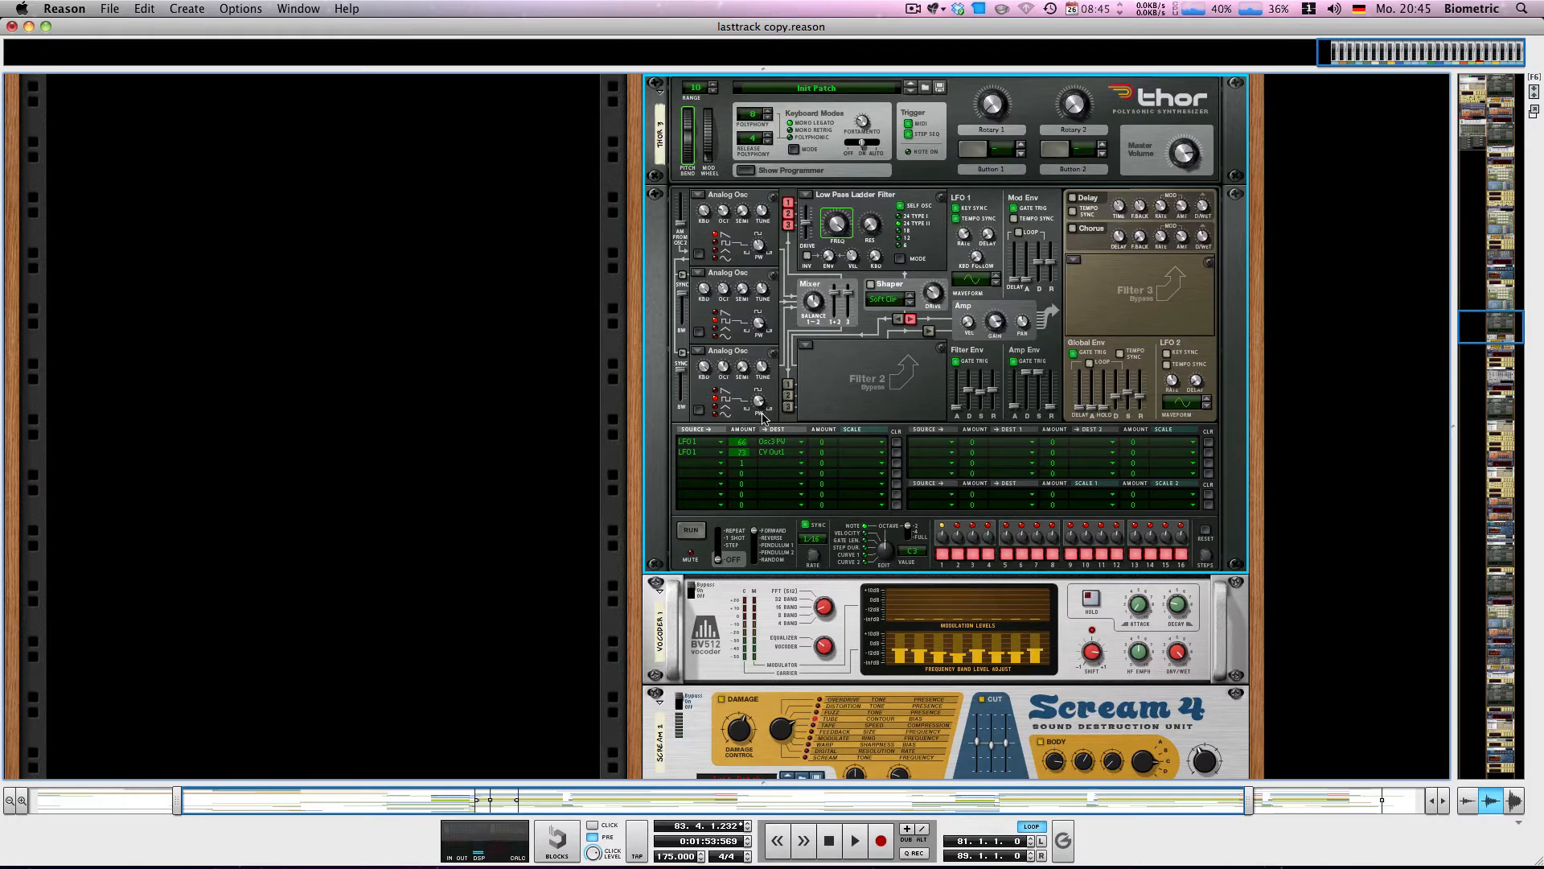
{"action": "scroll", "coordinate": [764, 414], "scroll_direction": "down", "scroll_amount": 3}
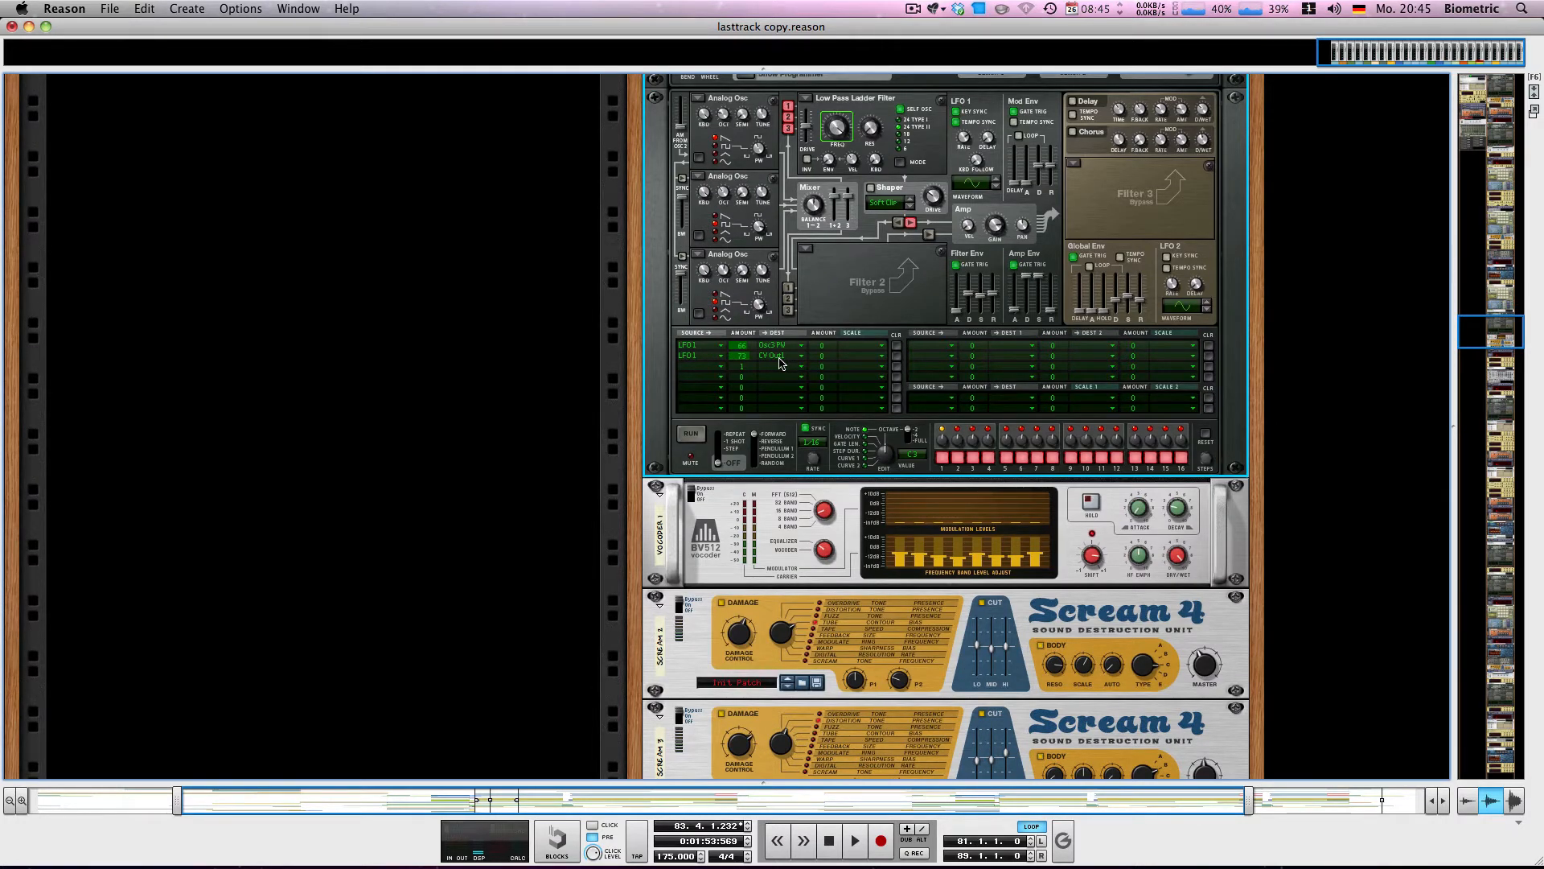
{"action": "scroll", "coordinate": [780, 364], "scroll_direction": "down", "scroll_amount": 3}
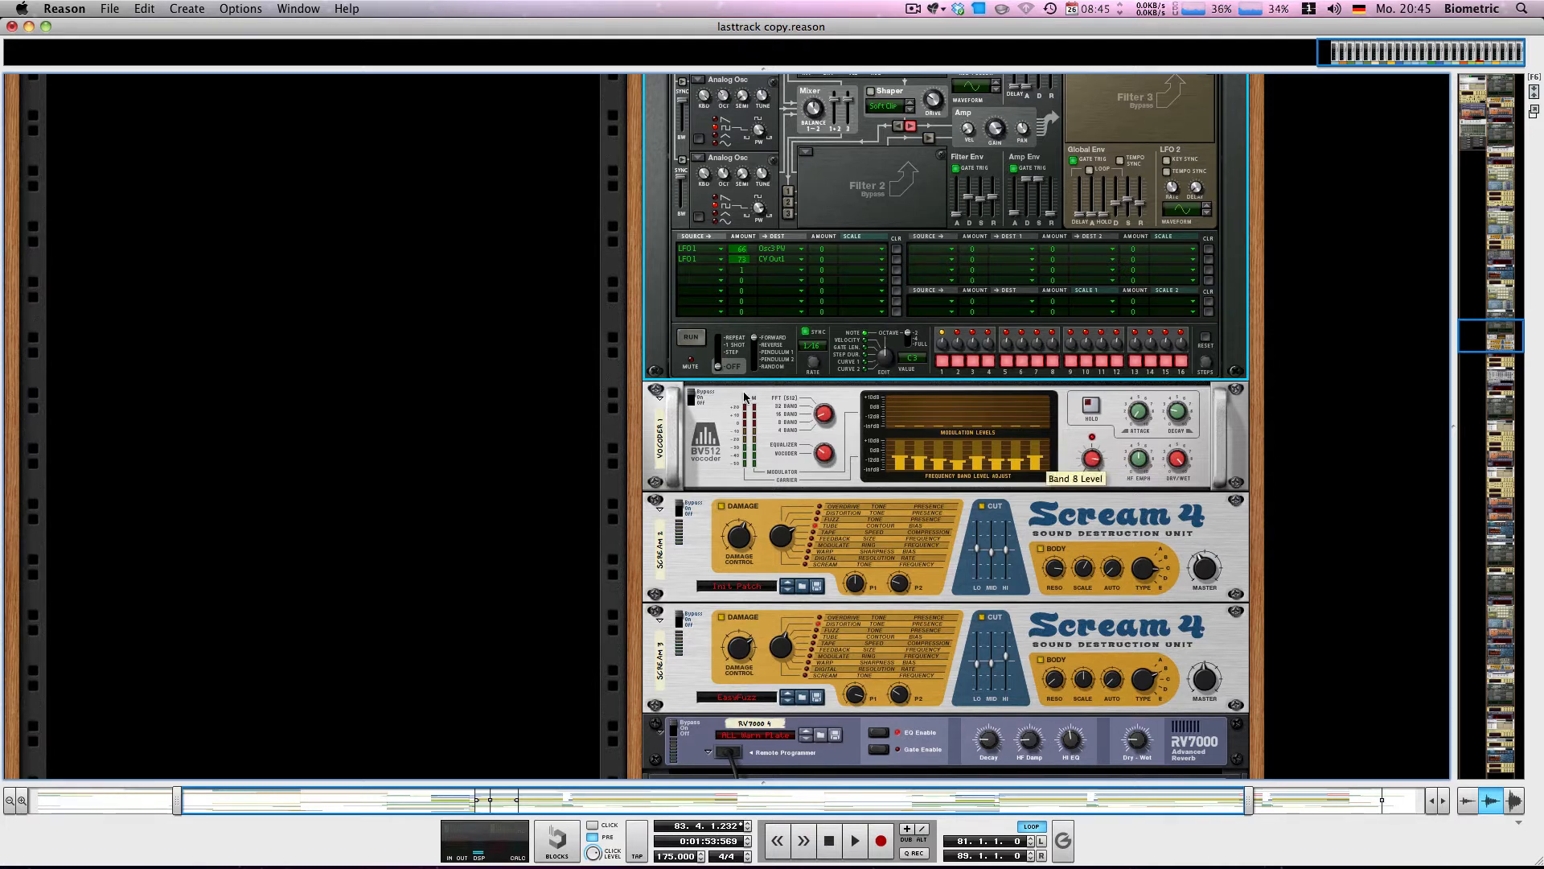
{"action": "left_click", "coordinate": [697, 396]}
{"action": "left_click", "coordinate": [693, 399]}
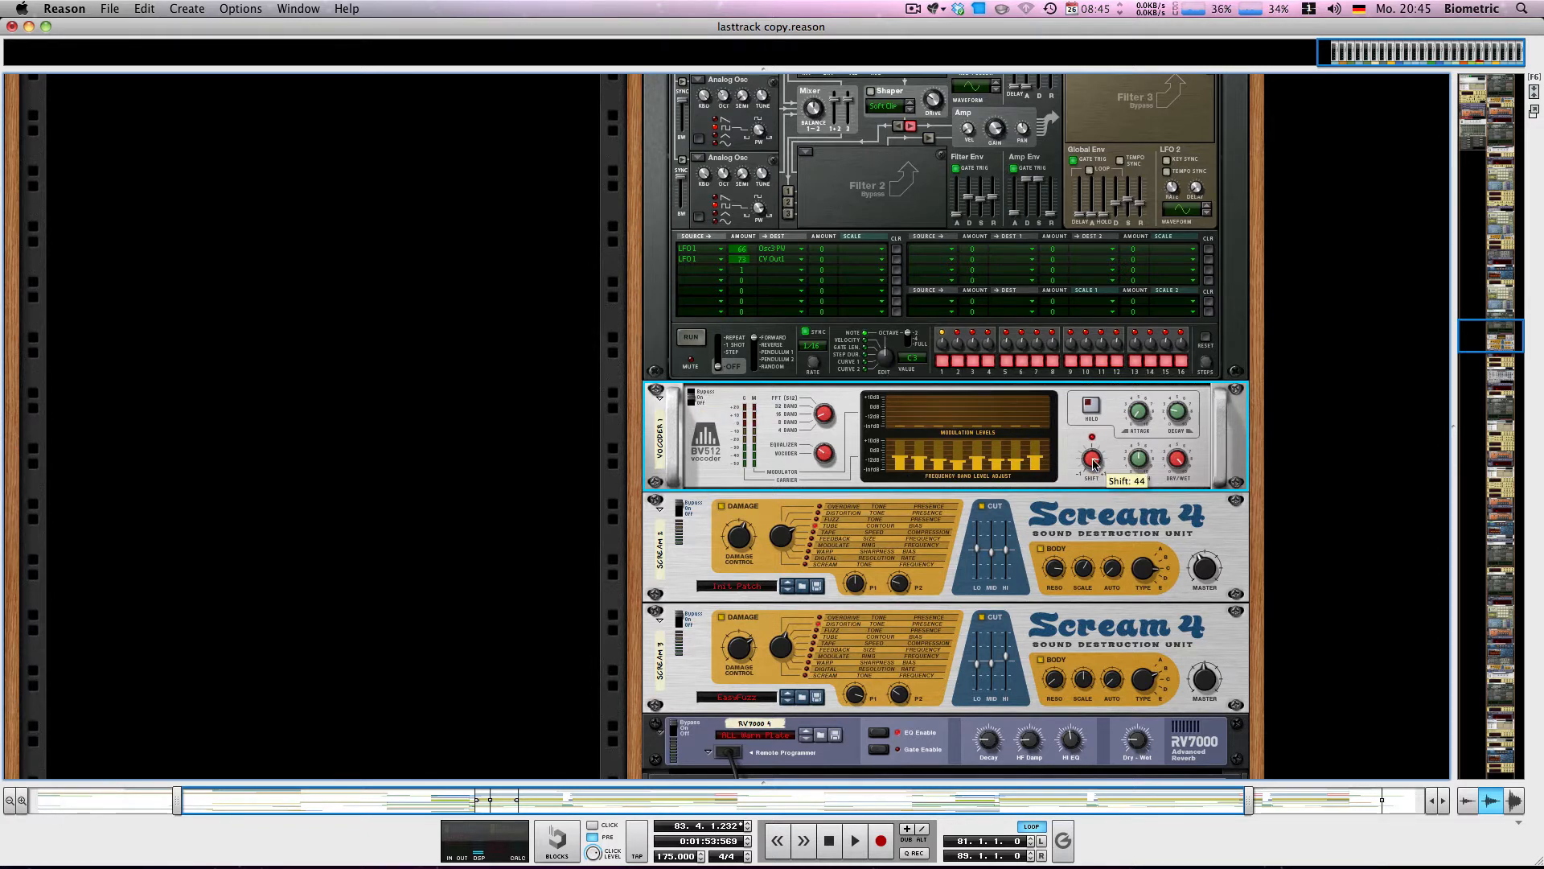
Play the loop from bar 81 and adjust the vocoder's Band 5 level.
{"action": "key", "text": "KP_0"}
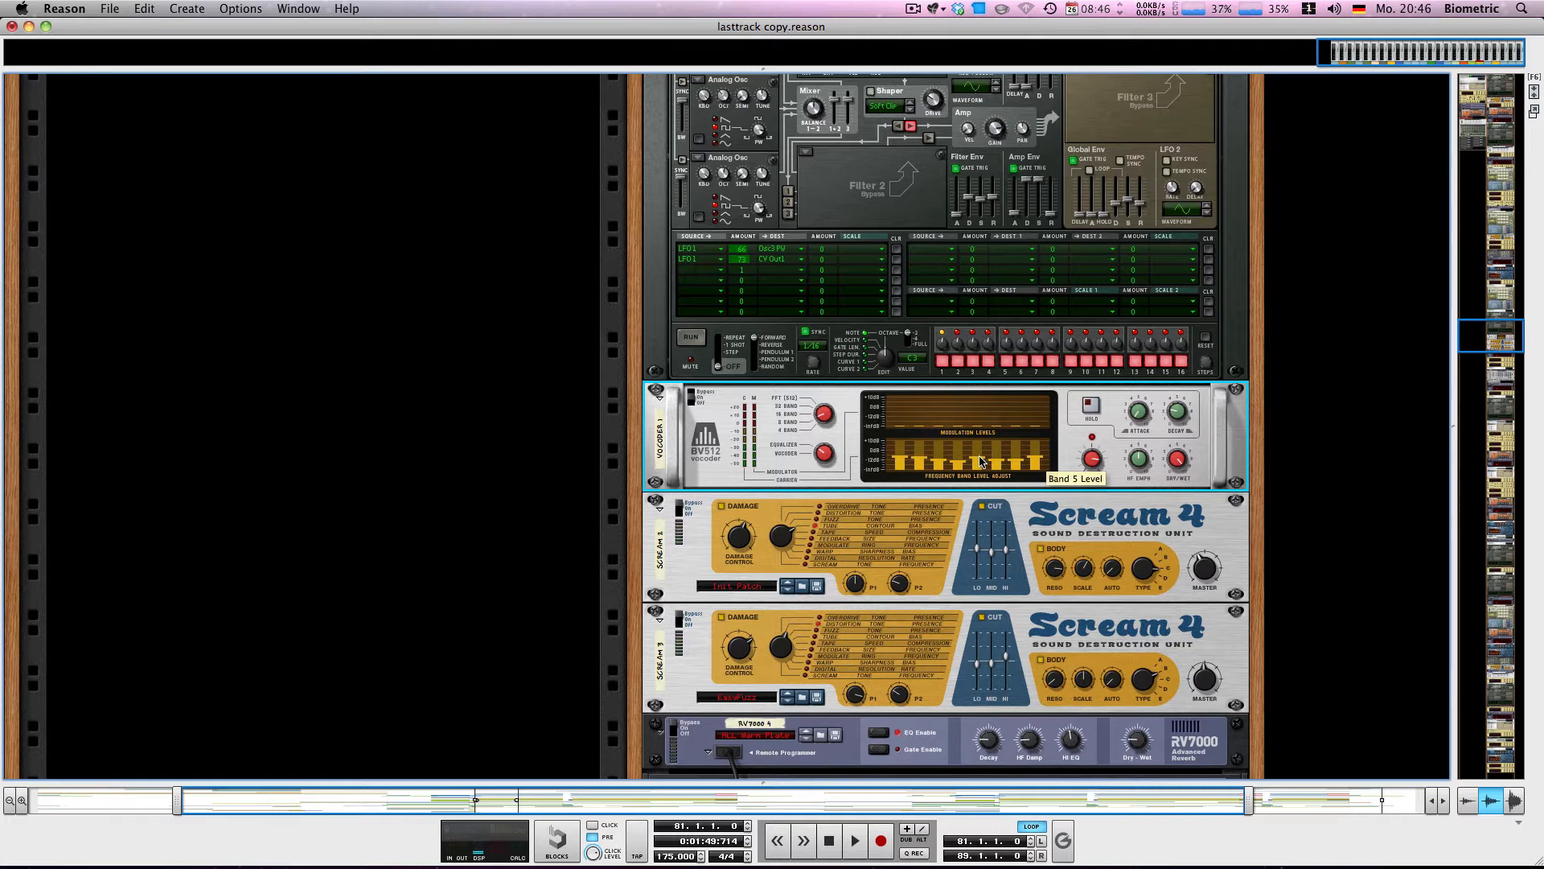
{"action": "key", "text": "space"}
{"action": "left_click_drag", "start_coordinate": [982, 461], "coordinate": [980, 463]}
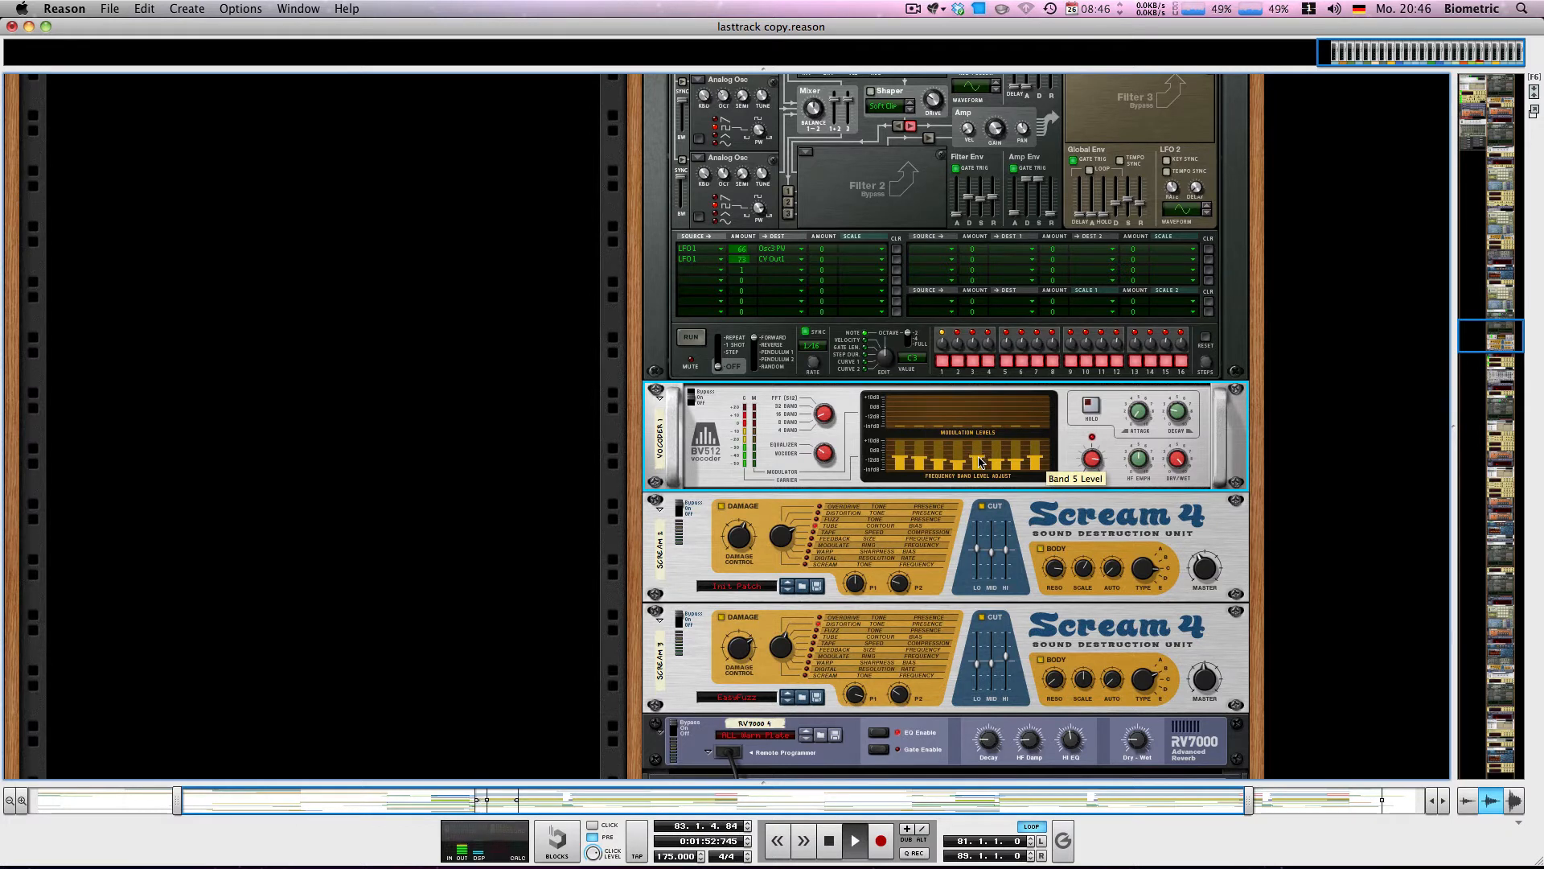
Stop playback, and replay the loop from bar 81 while sweeping the BV512 vocoder's Shift to 59.
{"action": "key", "text": "space"}
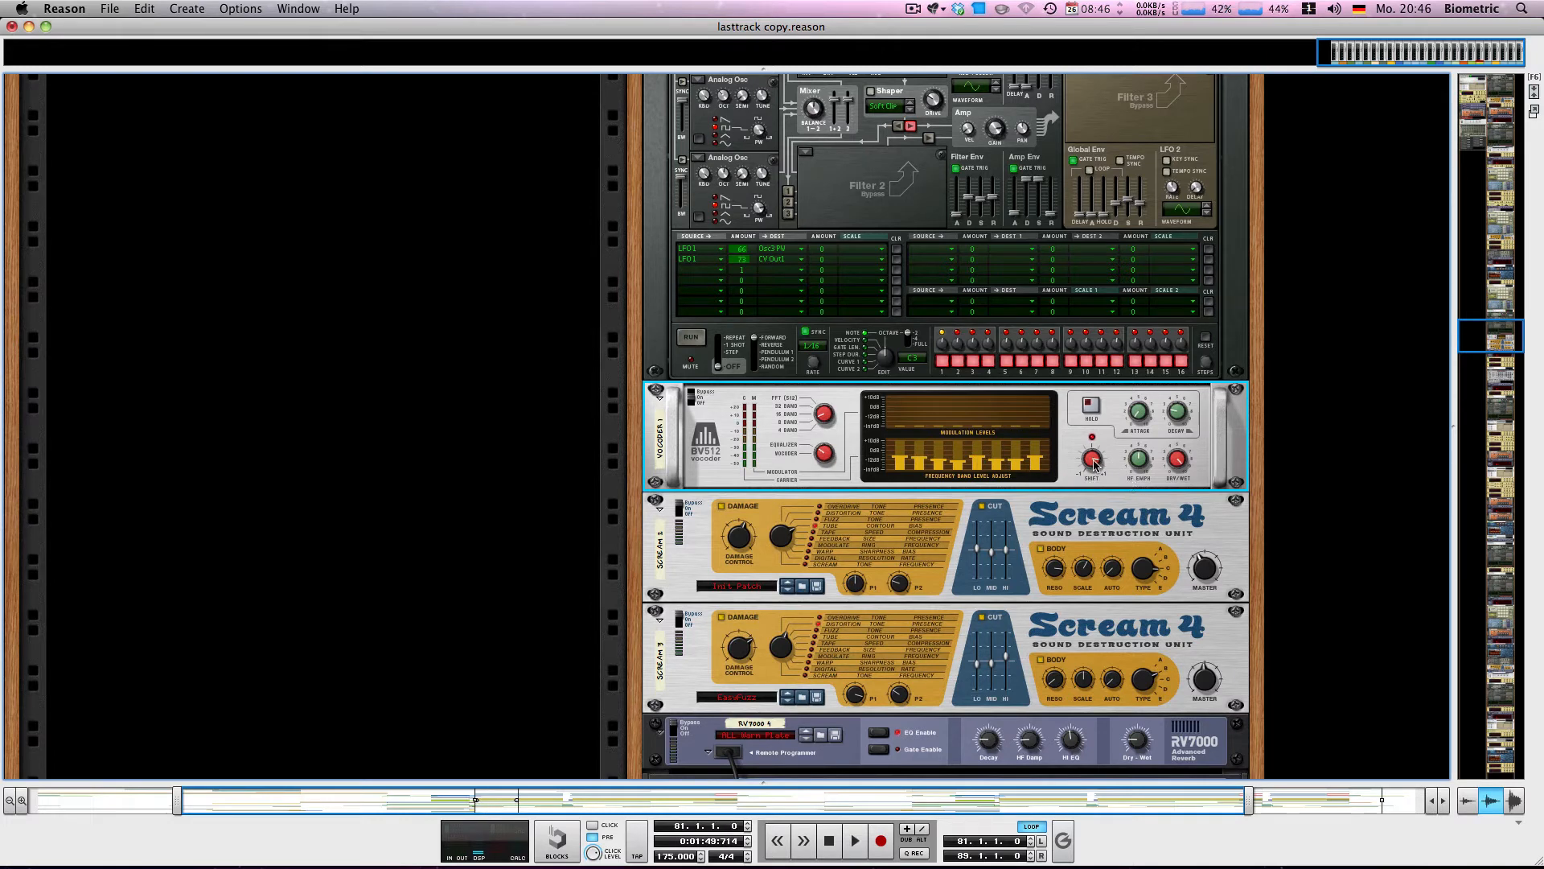
{"action": "left_click_drag", "start_coordinate": [1085, 524], "coordinate": [1084, 531]}
{"action": "key", "text": "space"}
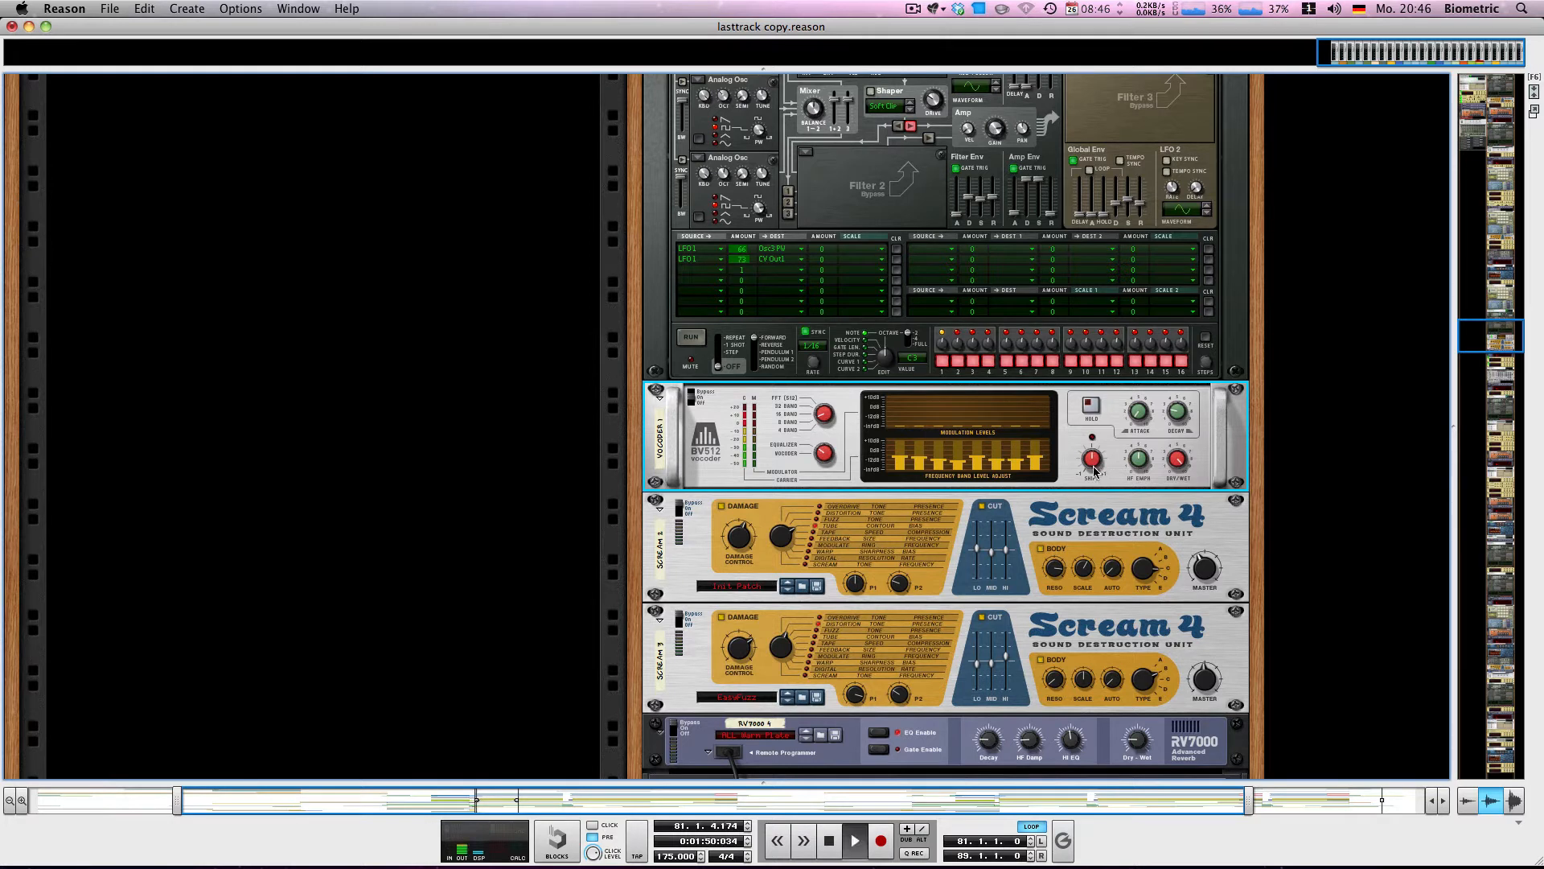
{"action": "left_click_drag", "start_coordinate": [1096, 469], "coordinate": [1056, 434]}
{"action": "left_click_drag", "start_coordinate": [1055, 406], "coordinate": [1038, 375]}
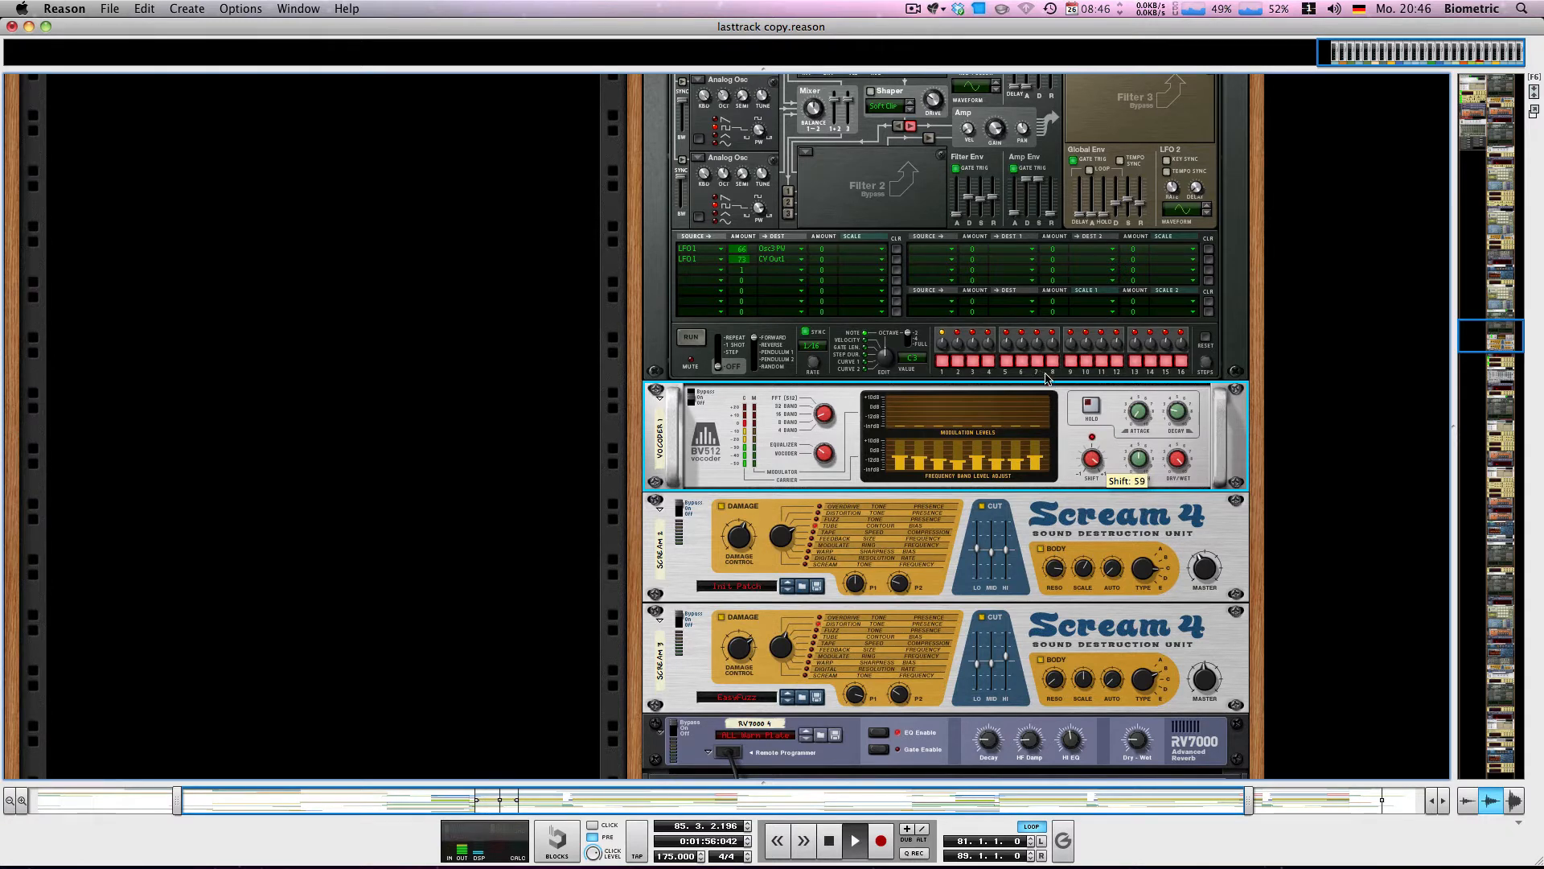
{"action": "key", "text": "space"}
Play the loop to hear the first Scream 4 below the vocoder, and turn off its Cut and Body sections.
{"action": "scroll", "coordinate": [1080, 418], "scroll_direction": "down", "scroll_amount": 2}
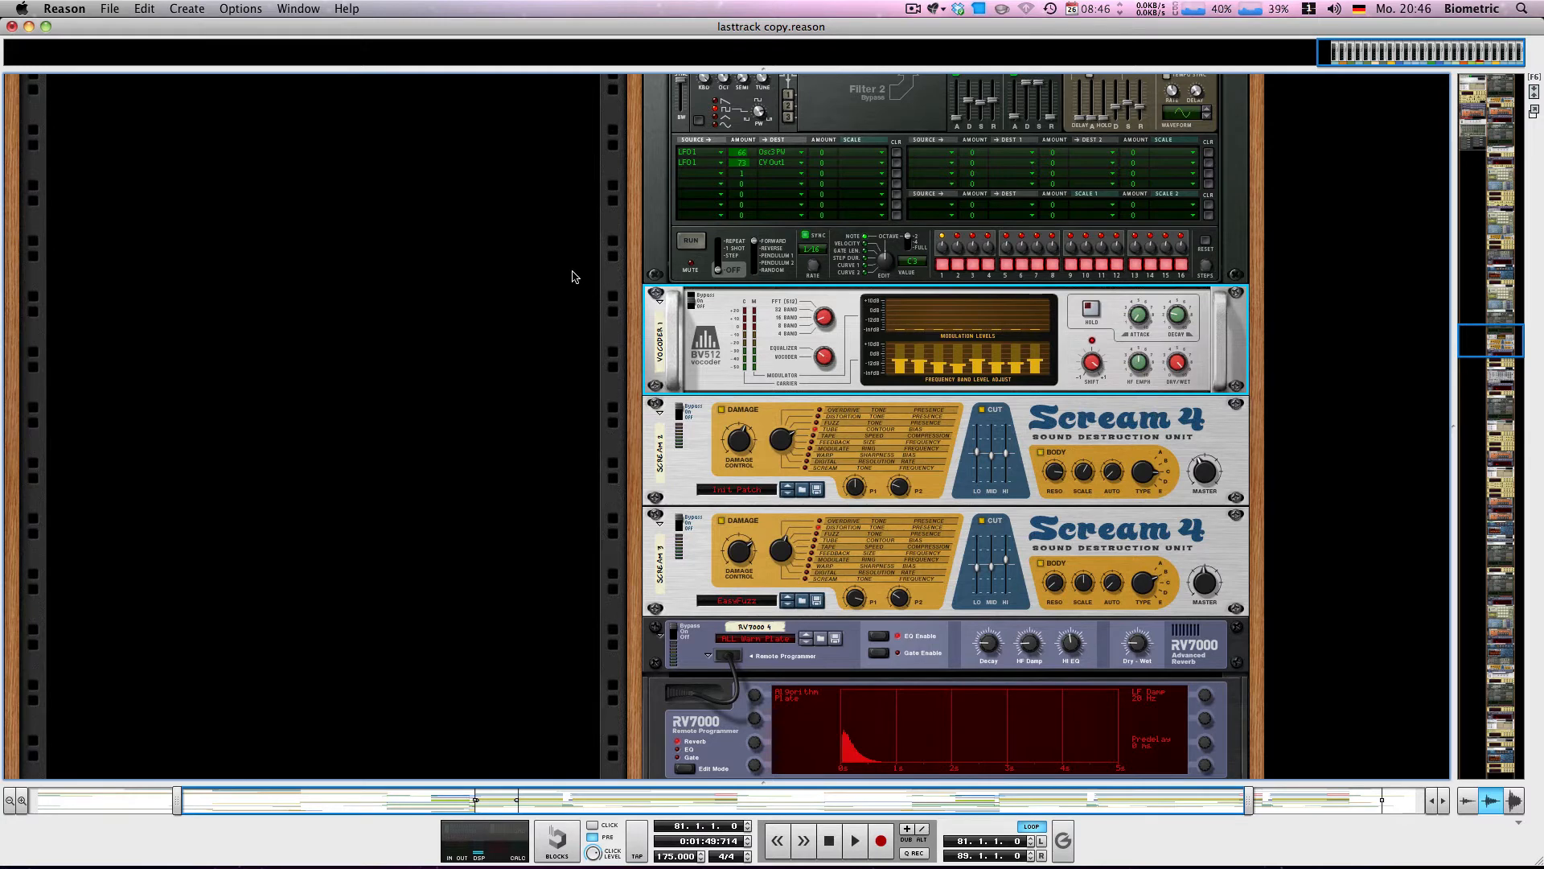
{"action": "left_click", "coordinate": [665, 432]}
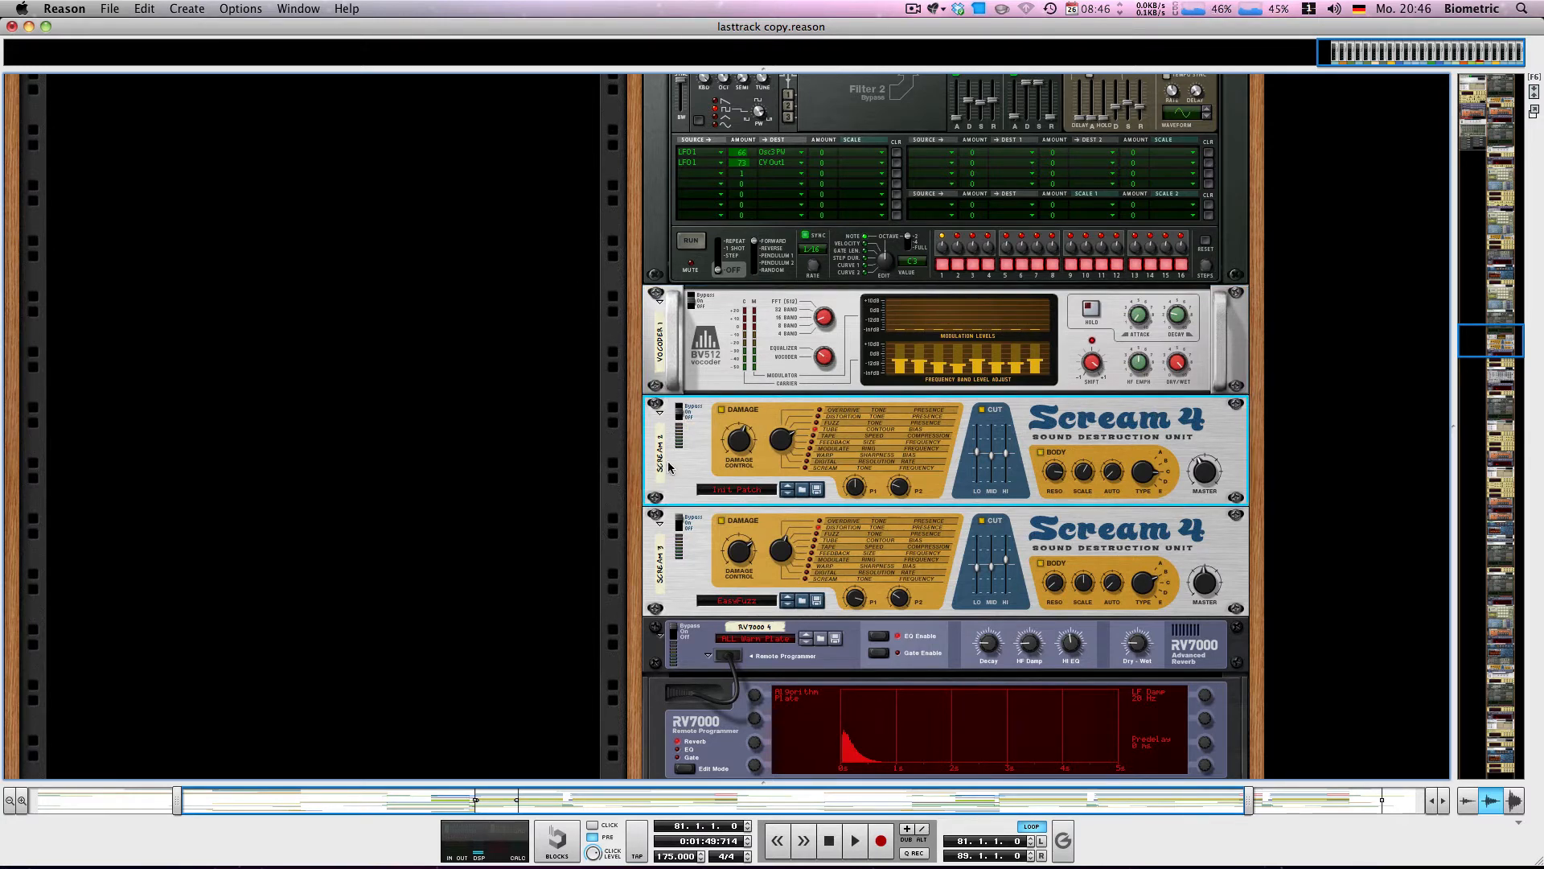
{"action": "key", "text": "space"}
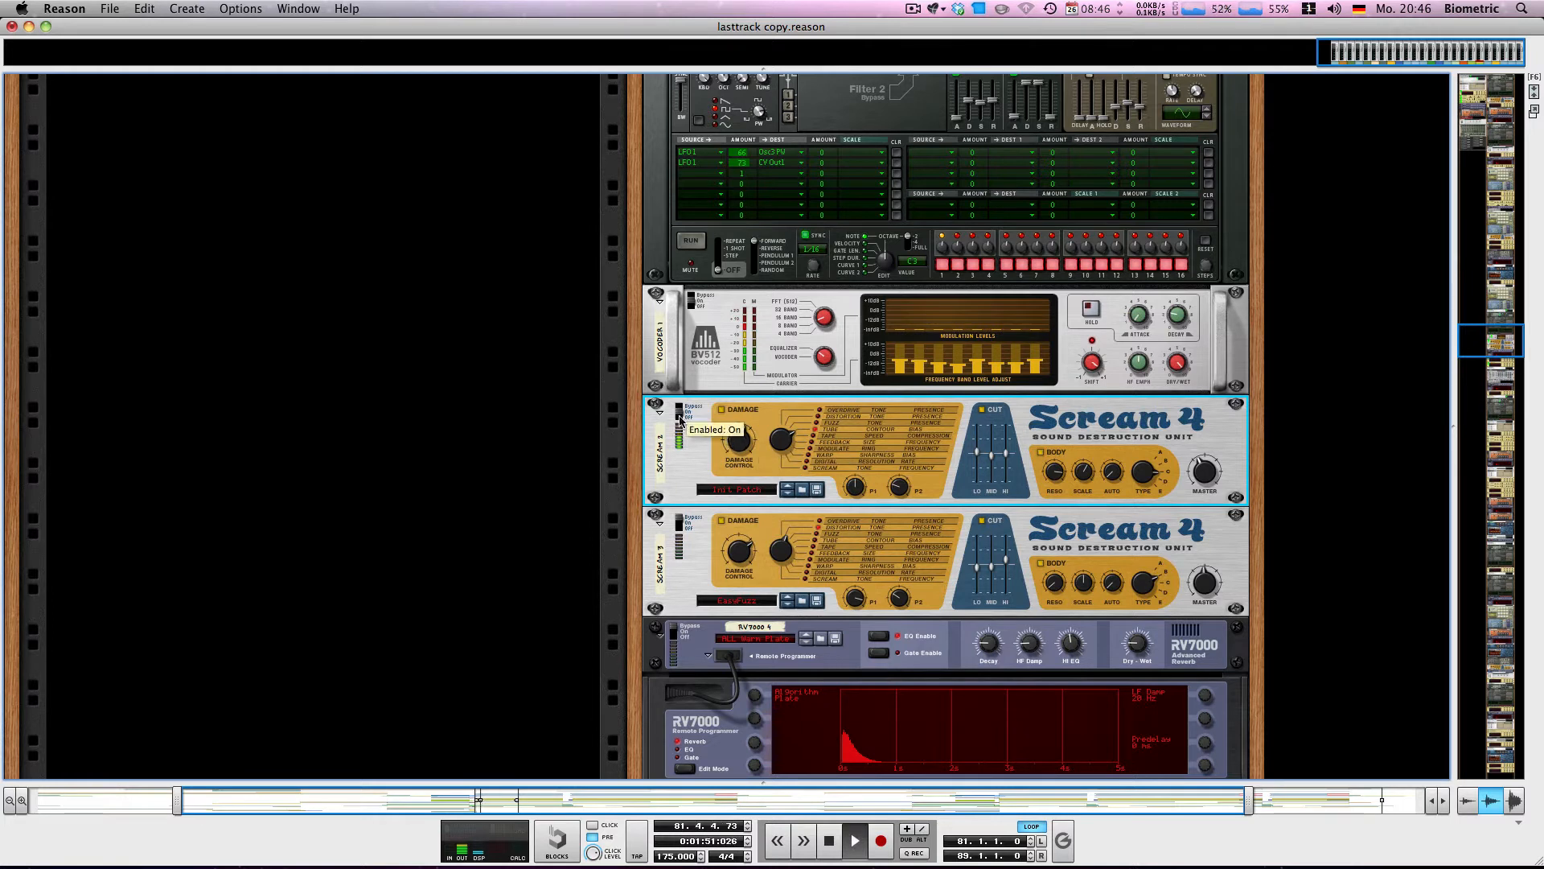
{"action": "key", "text": "space"}
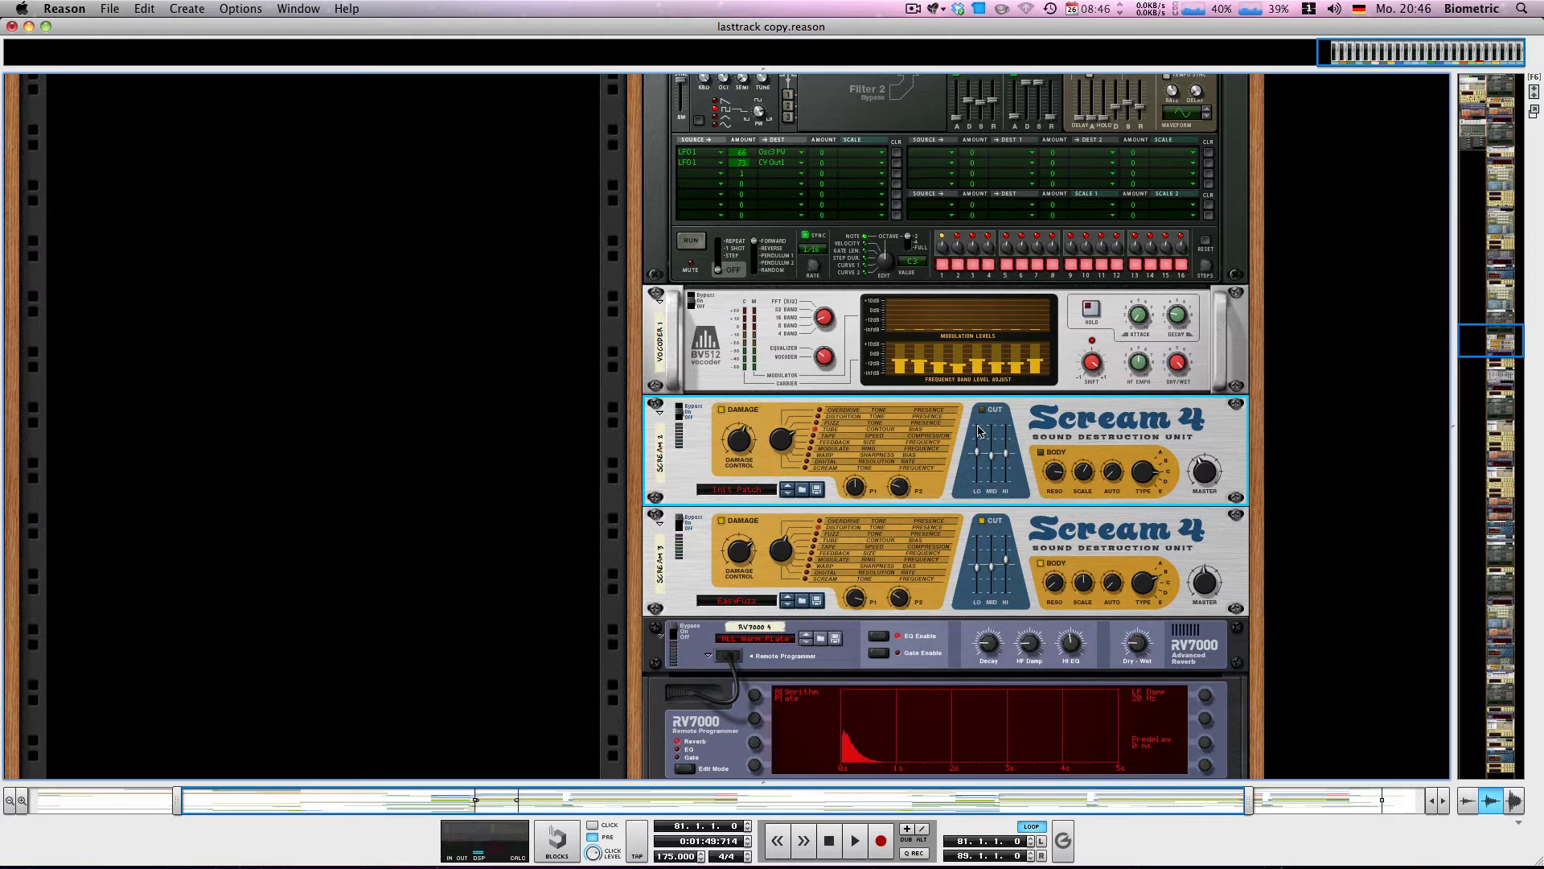
Play the loop while switching the first Scream 4 from bypass to on, and stop playback.
{"action": "key", "text": "shift+Return"}
{"action": "key", "text": "space"}
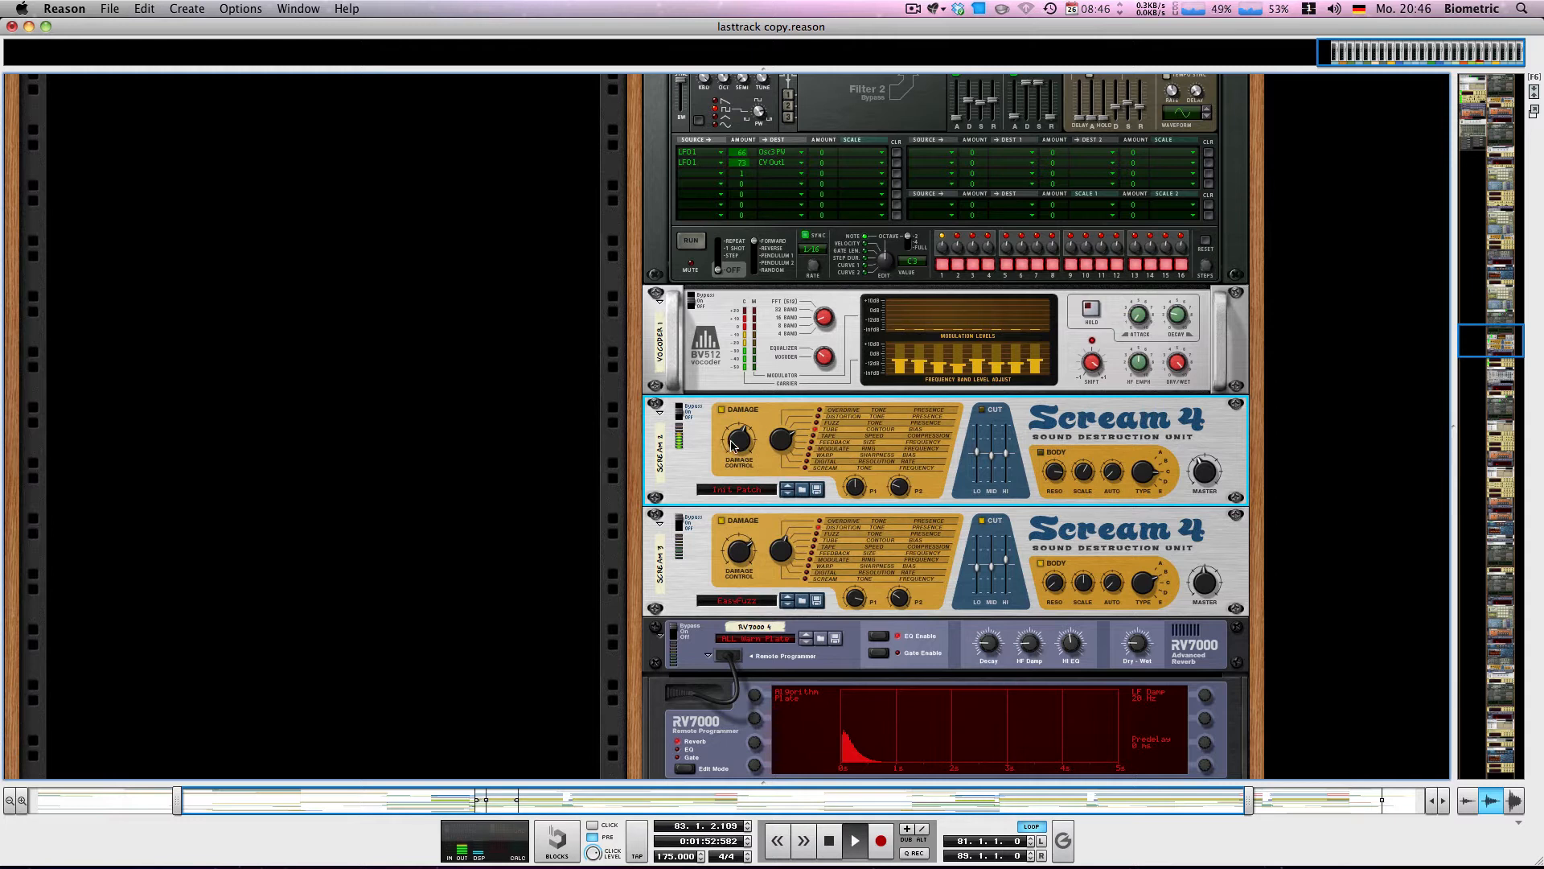
{"action": "left_click_drag", "start_coordinate": [678, 405], "coordinate": [680, 414]}
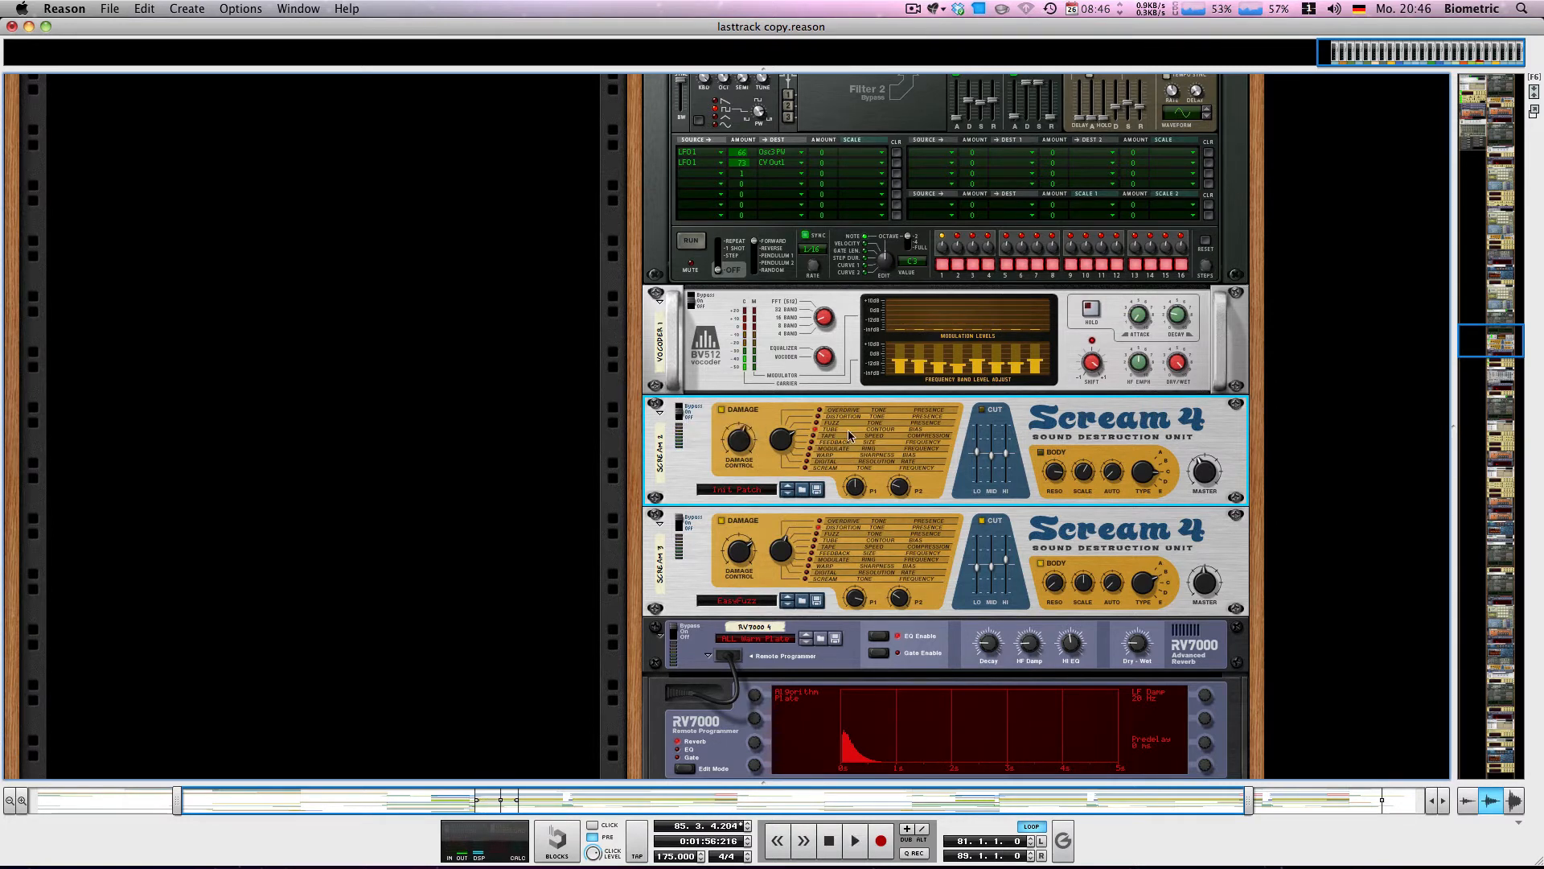
{"action": "key", "text": "KP_0"}
Turn on the Cut section of the first Scream 4 and audition it in the loop.
{"action": "left_click", "coordinate": [979, 414]}
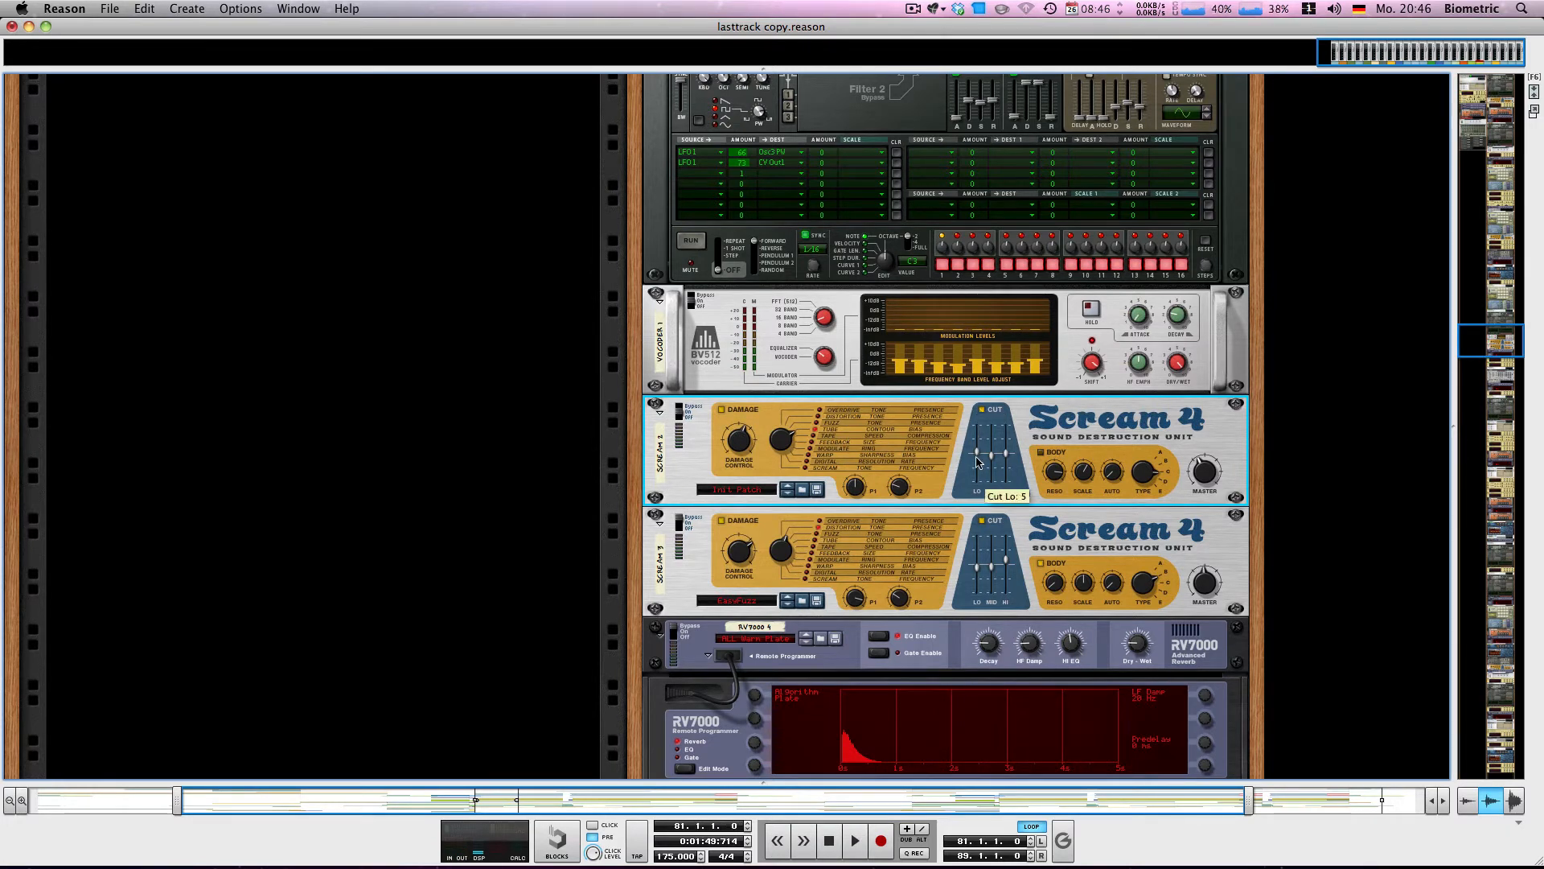
{"action": "key", "text": "space"}
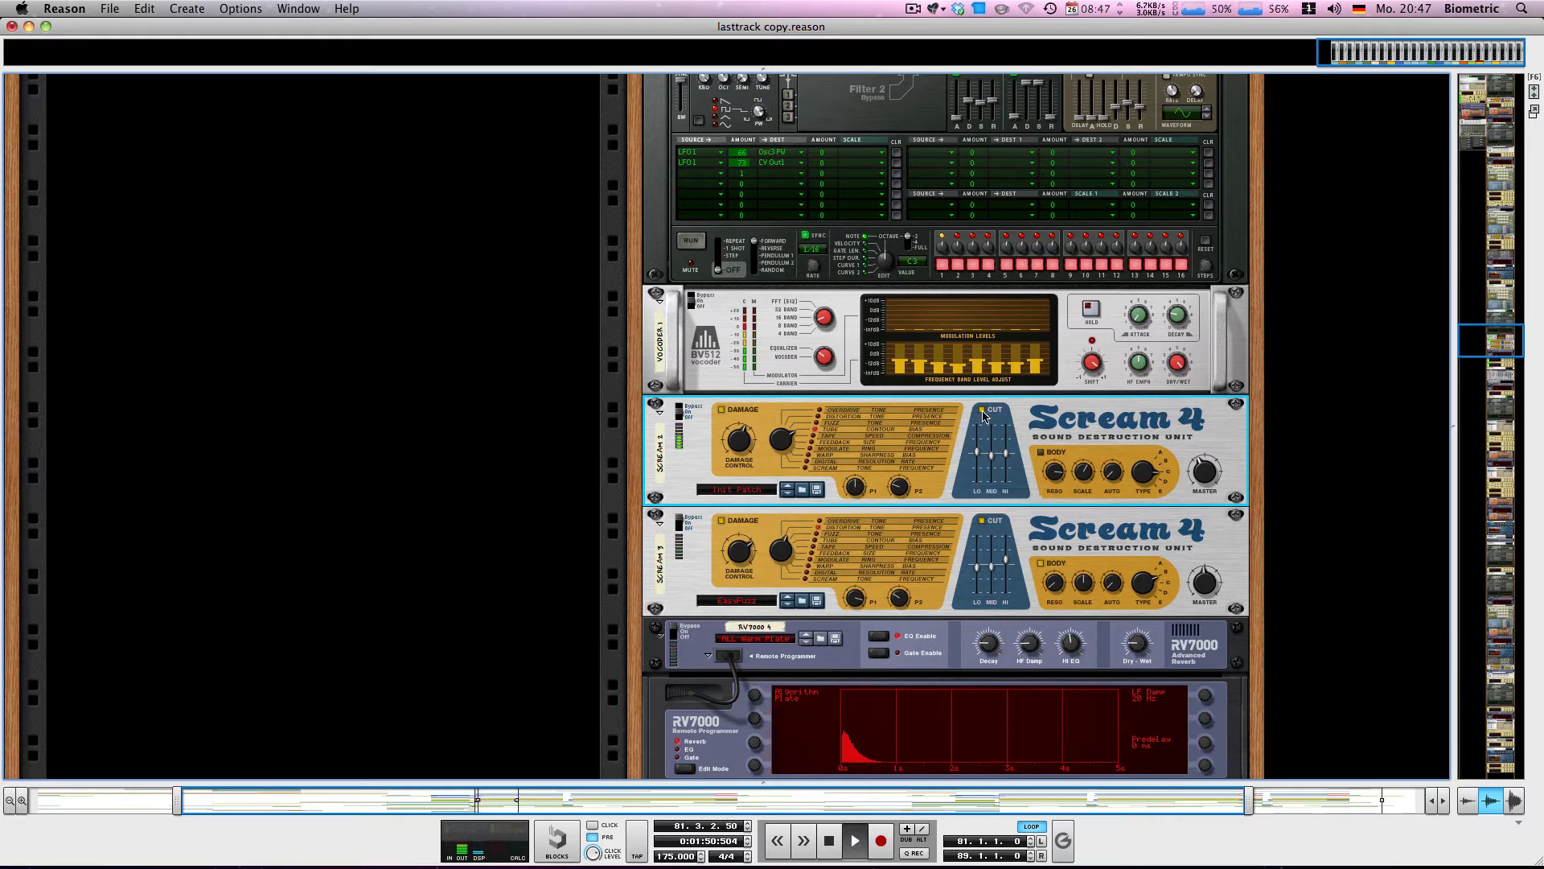
{"action": "key", "text": "space"}
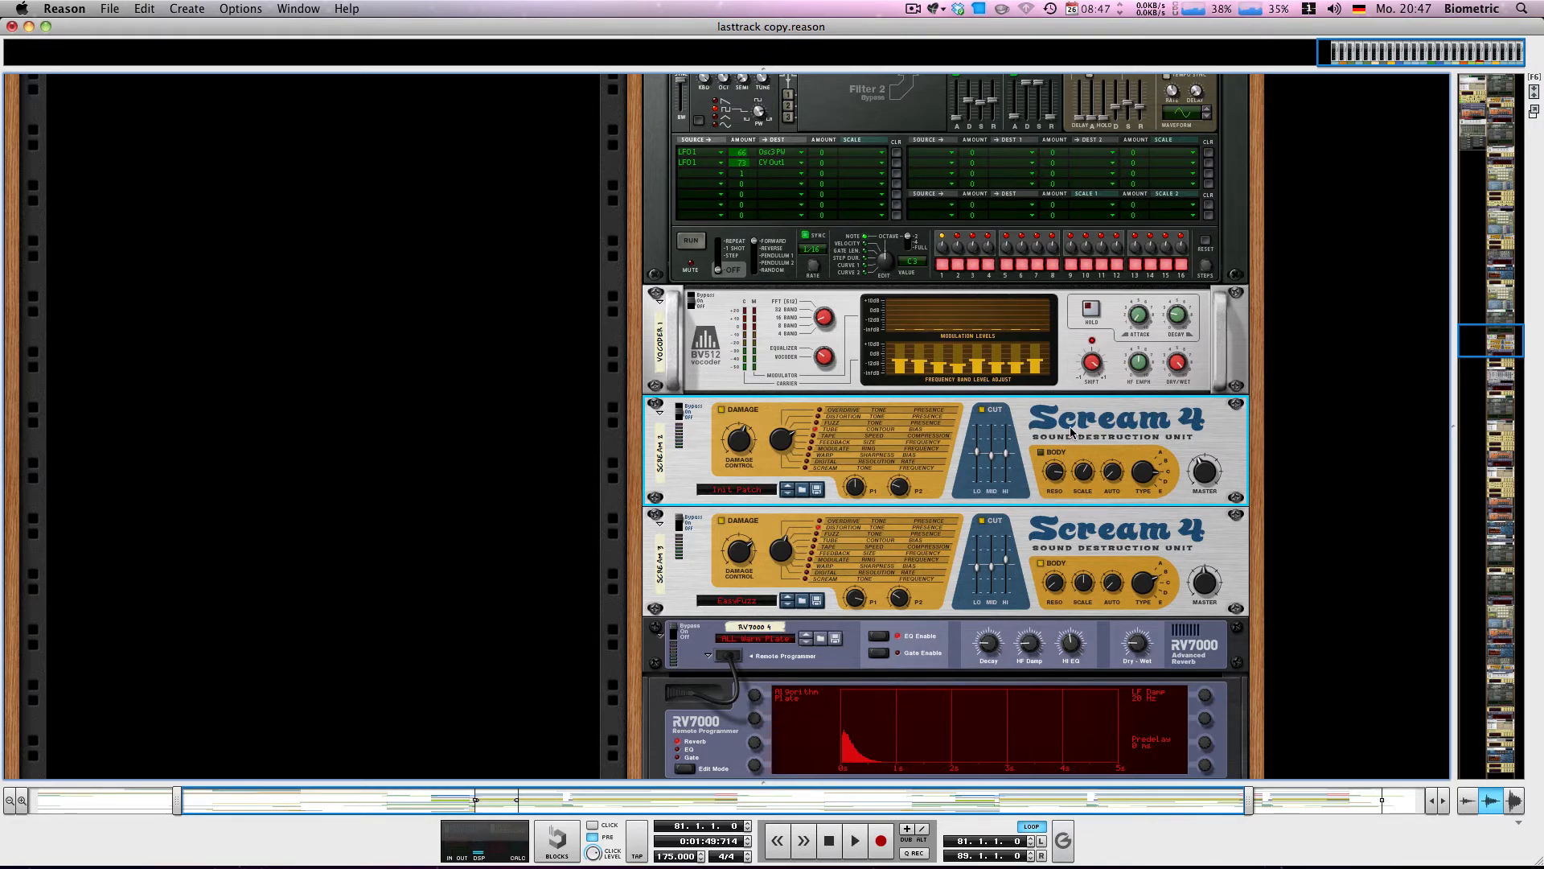
Inspect the rack's rear cabling from Thor 3's CV output to the vocoder and first Scream 4, and return to the front view.
{"action": "key", "text": "Tab"}
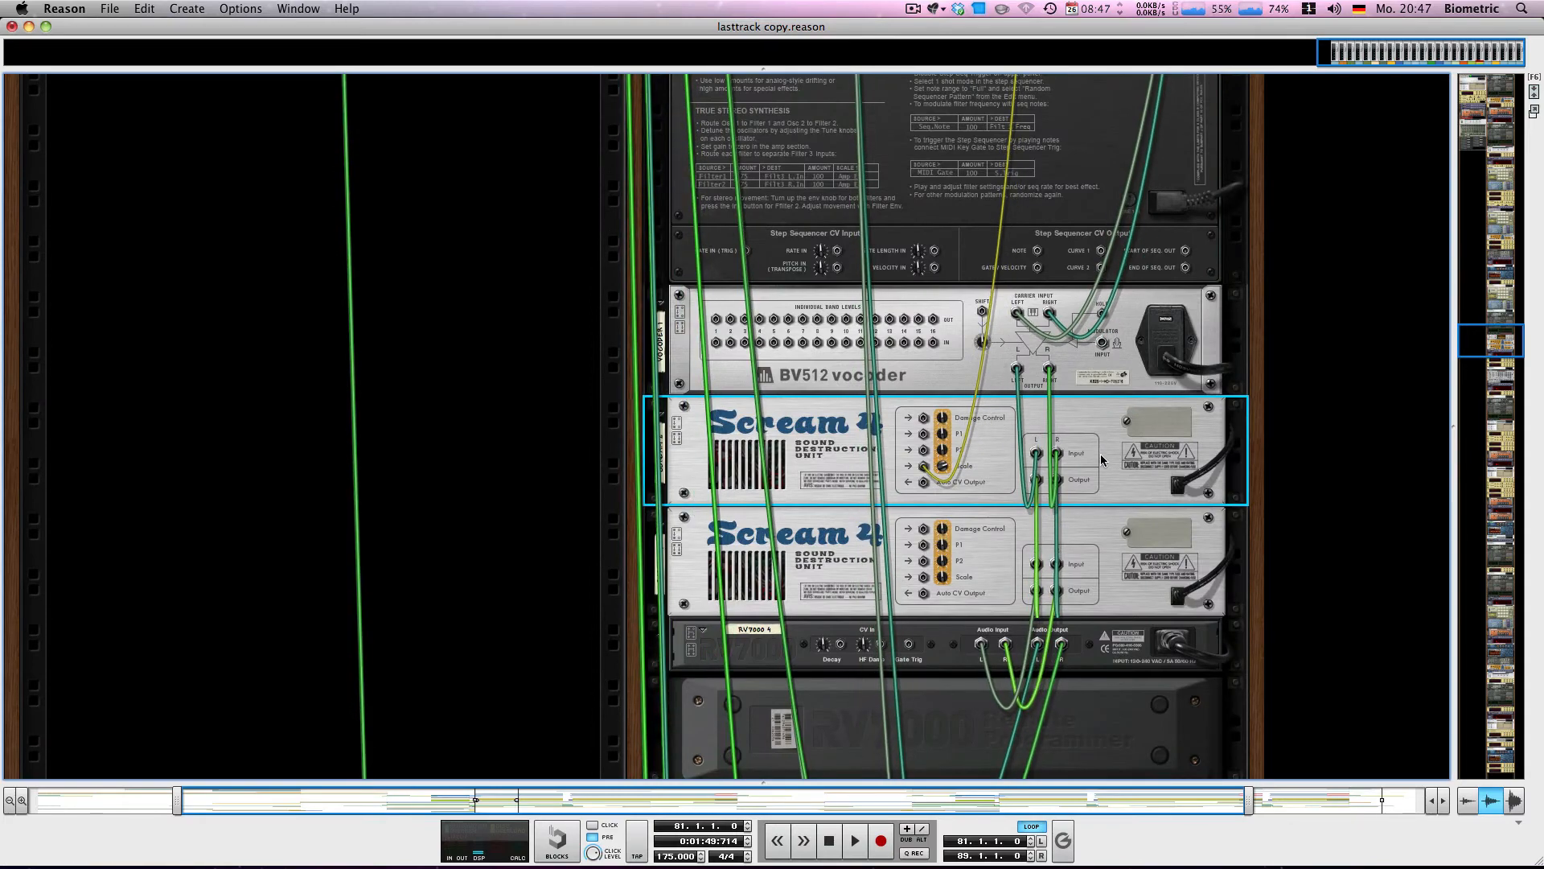
{"action": "scroll", "coordinate": [1106, 470], "scroll_direction": "up", "scroll_amount": 5}
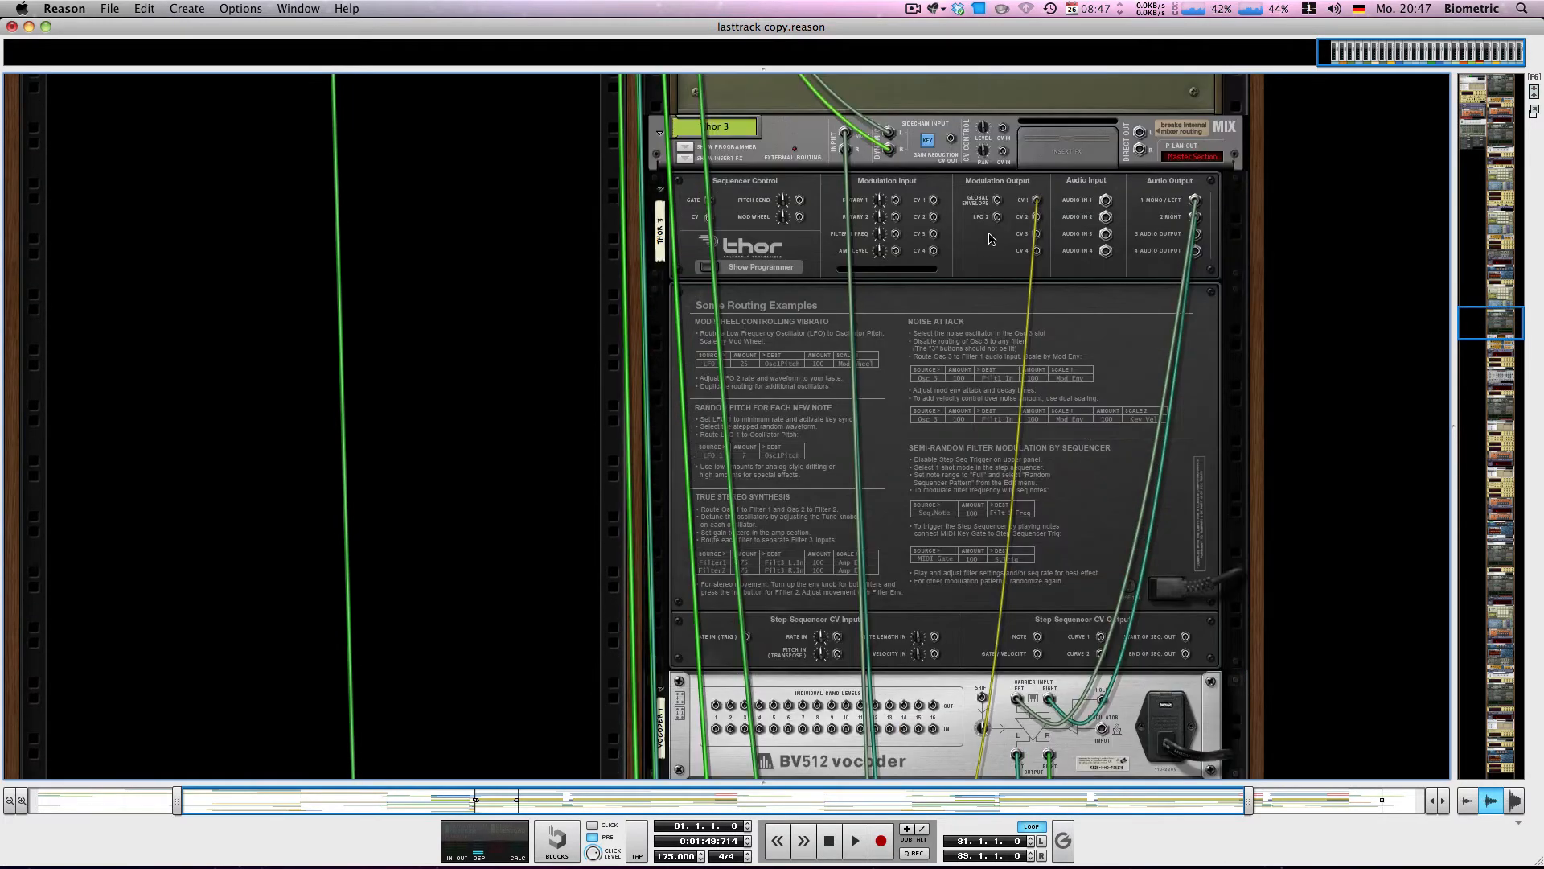
{"action": "scroll", "coordinate": [1046, 221], "scroll_direction": "down", "scroll_amount": 3}
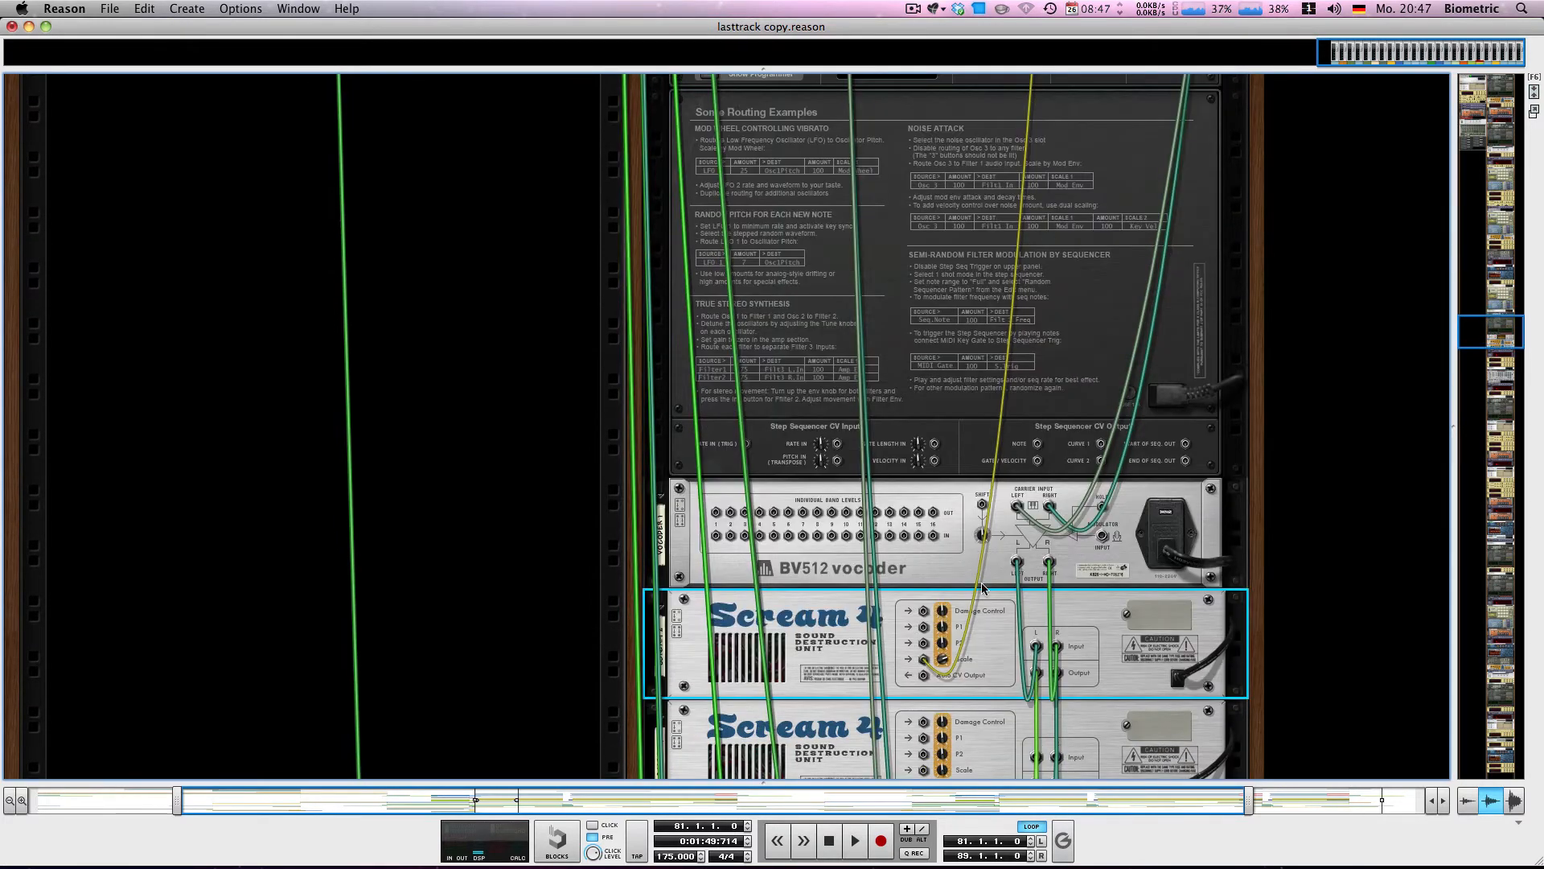
{"action": "key", "text": "Tab"}
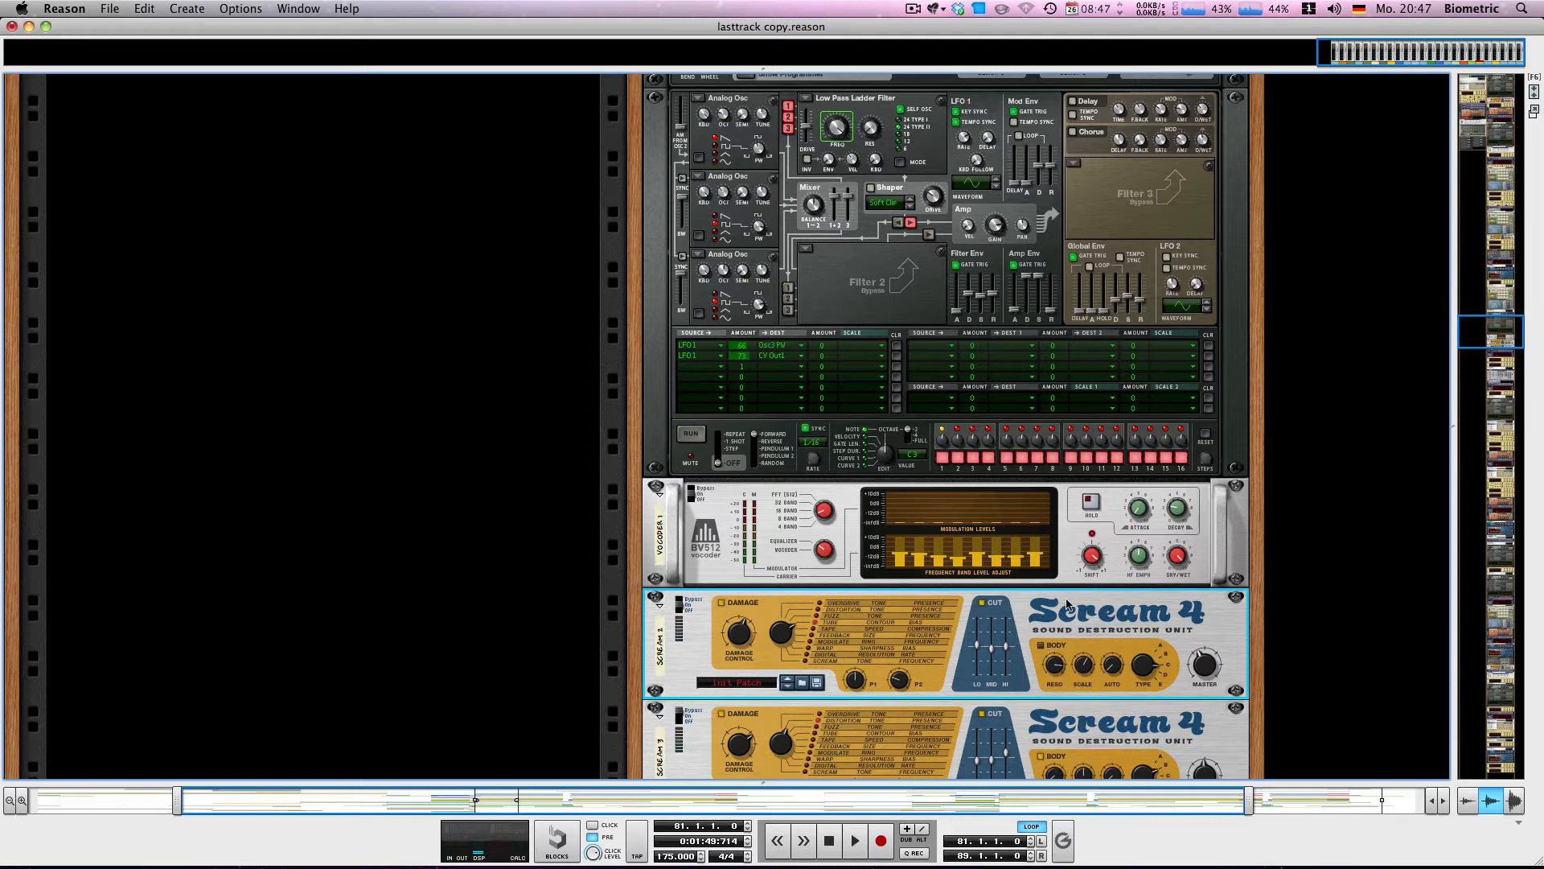
Play the loop while toggling the Body section of the first Scream 4 on and off.
{"action": "left_click", "coordinate": [964, 143]}
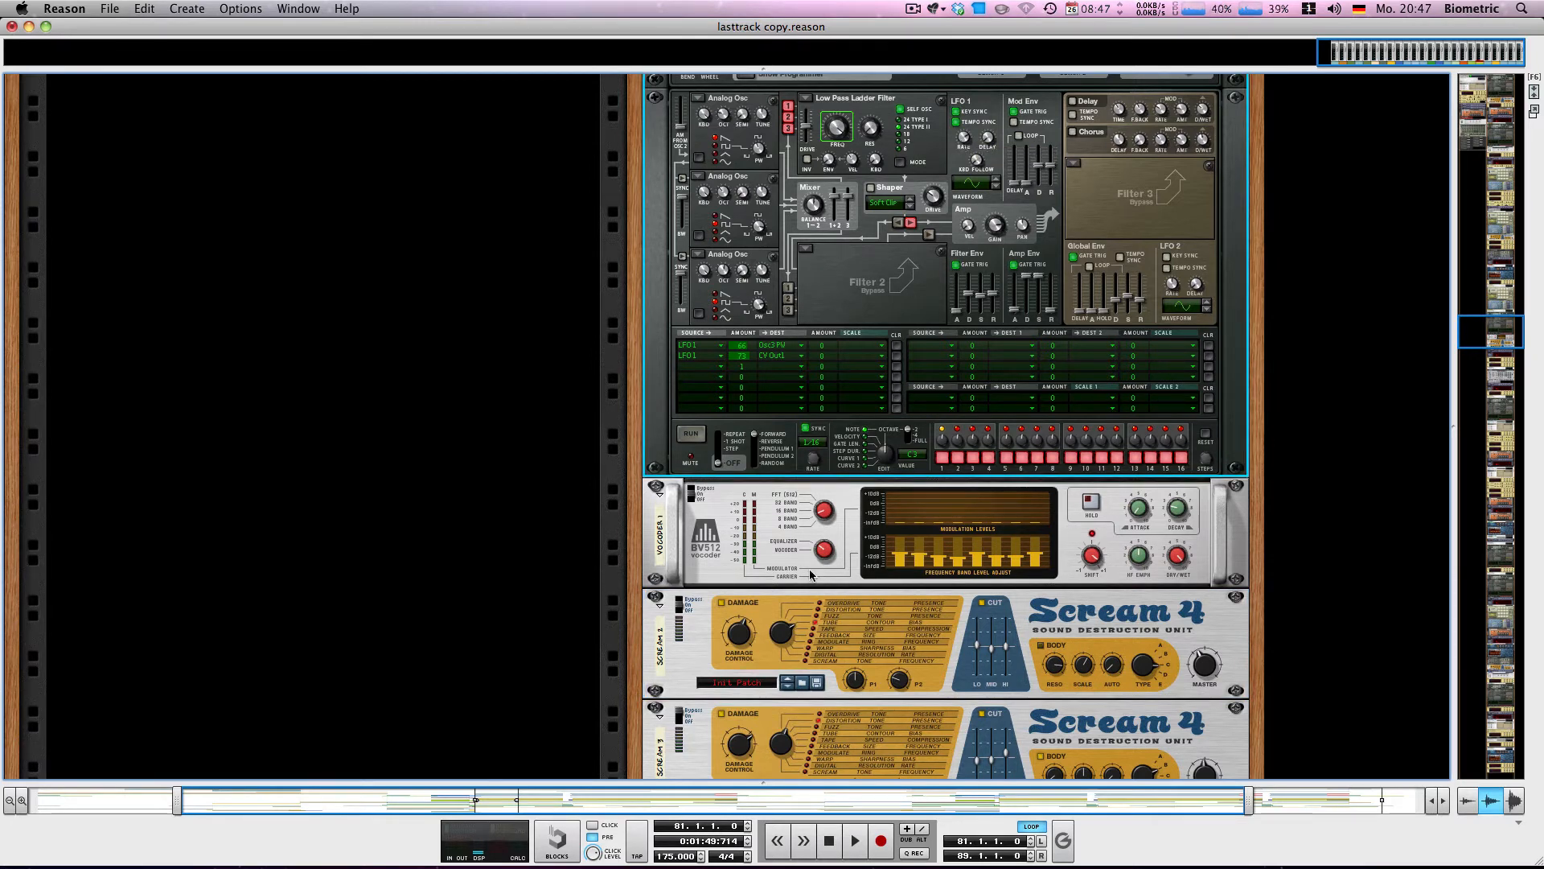
{"action": "left_click", "coordinate": [1043, 648]}
{"action": "key", "text": "space"}
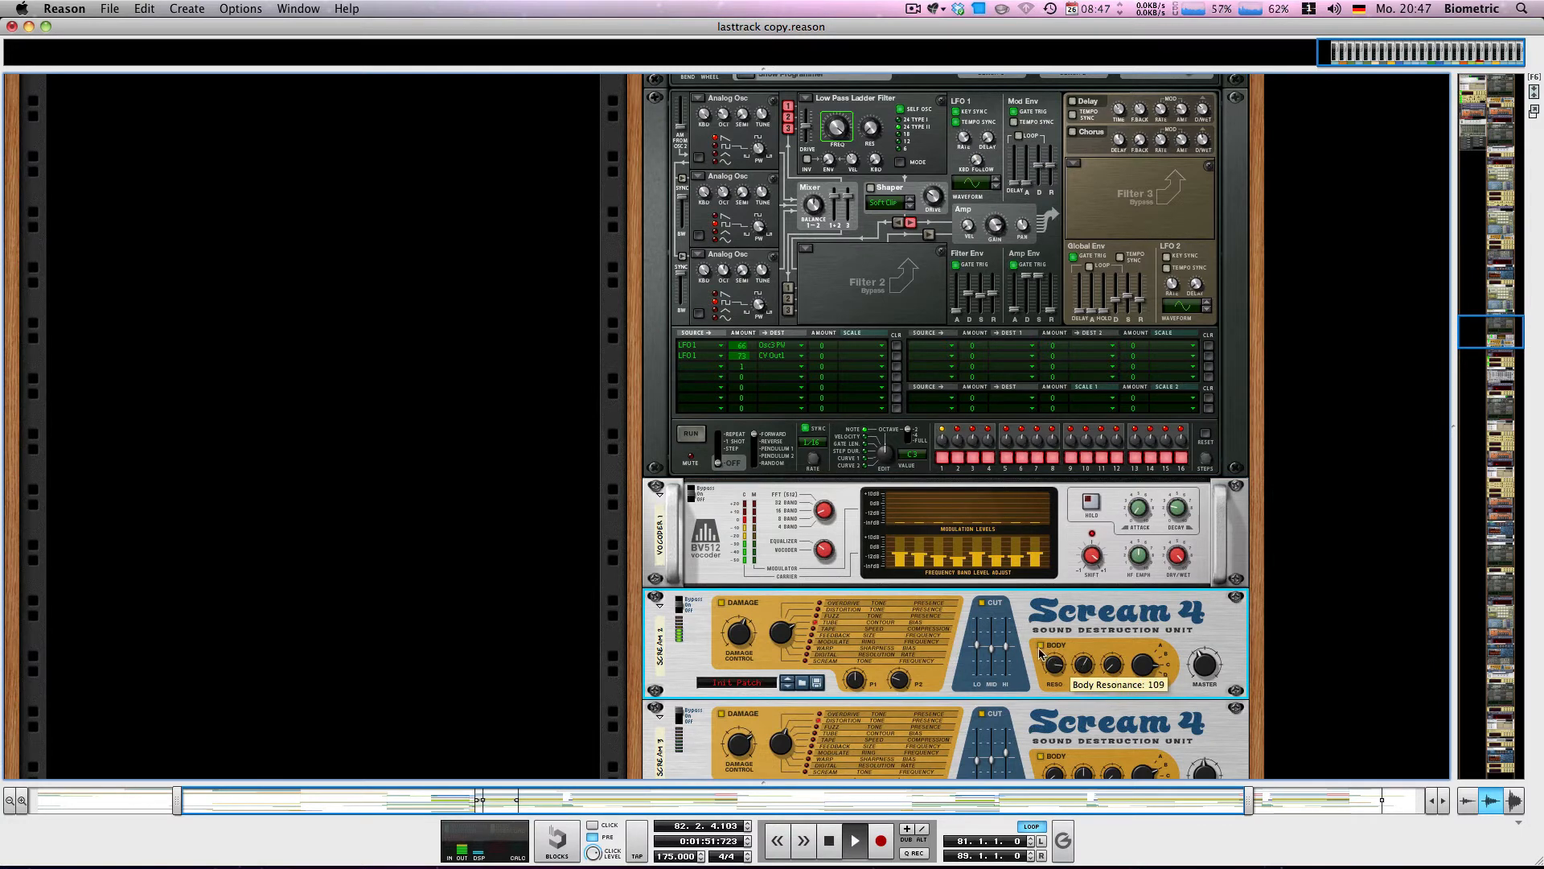
{"action": "key", "text": "space"}
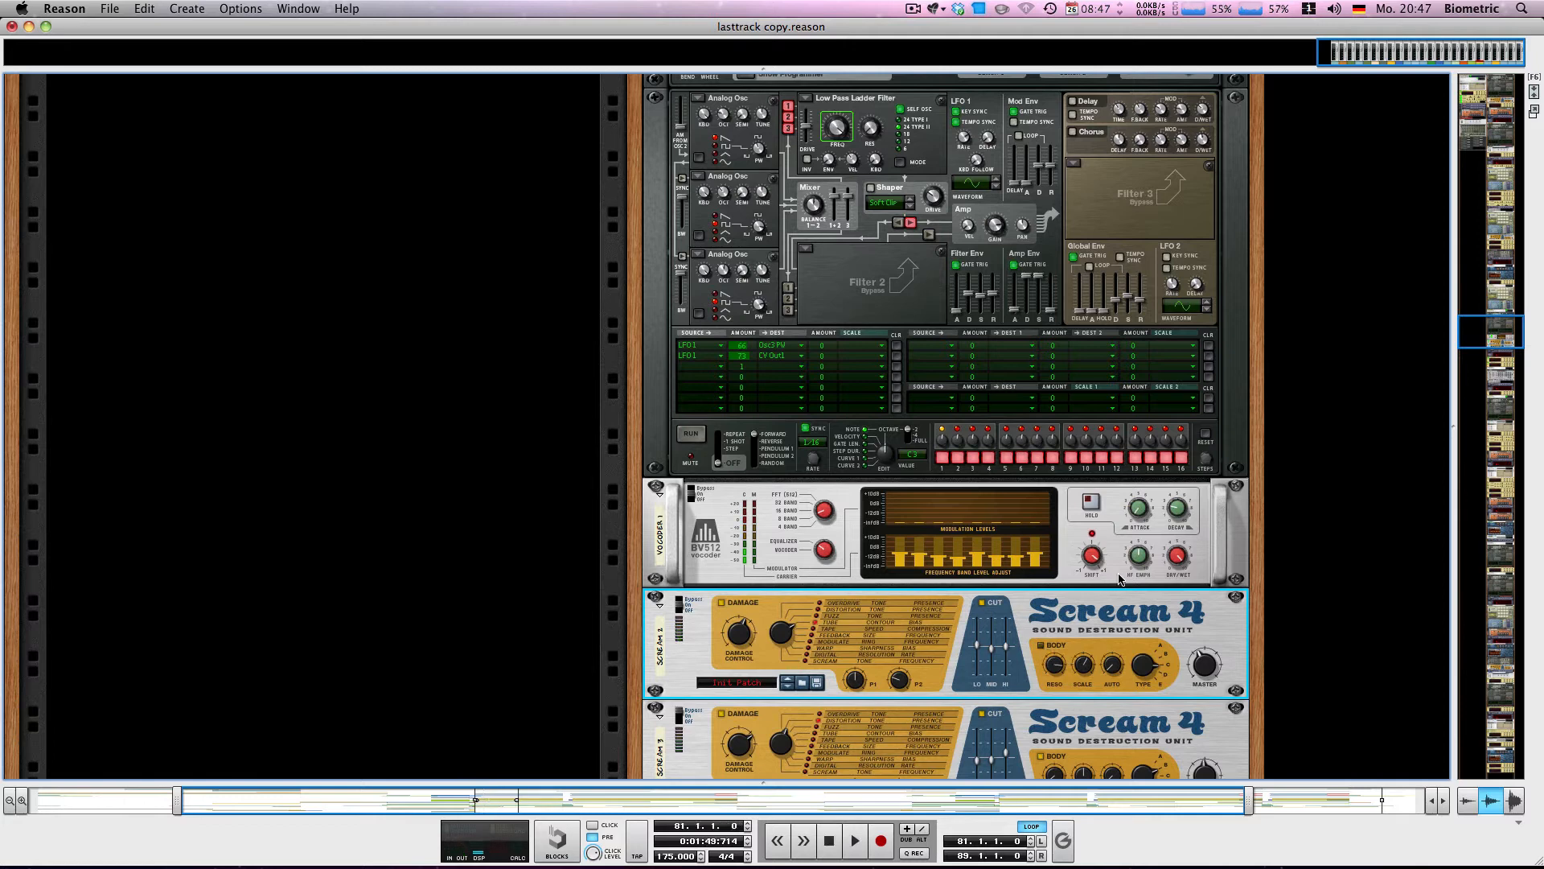
Set the LFO 1 to CV Out1 amount to 0 and play the loop with the first Scream 4's Body on, adjusting Body Scale.
{"action": "left_click", "coordinate": [741, 359]}
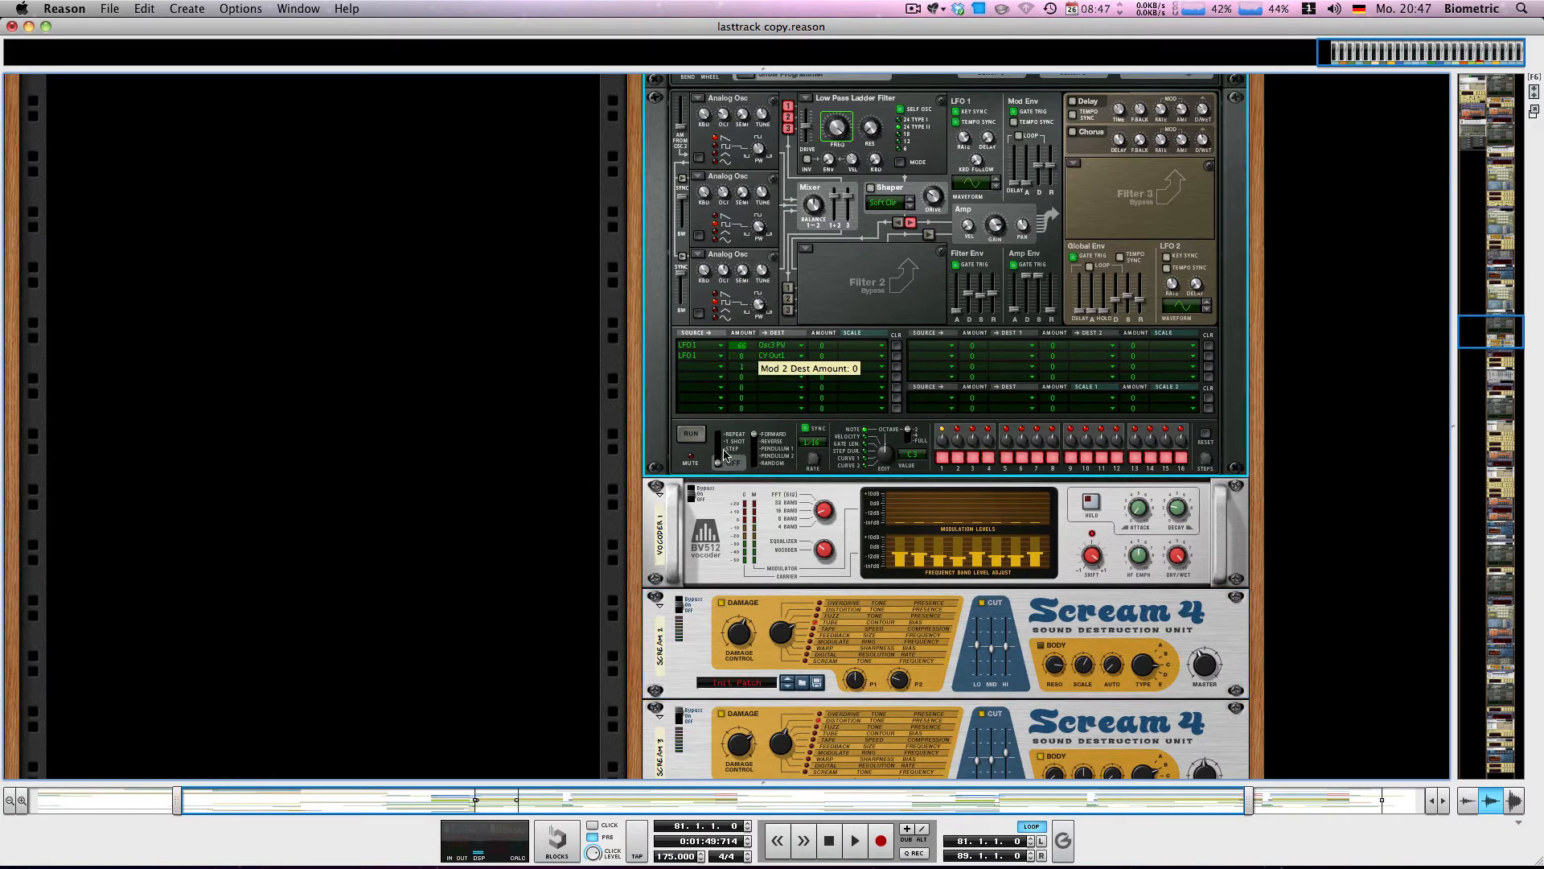
{"action": "left_click", "coordinate": [1037, 648]}
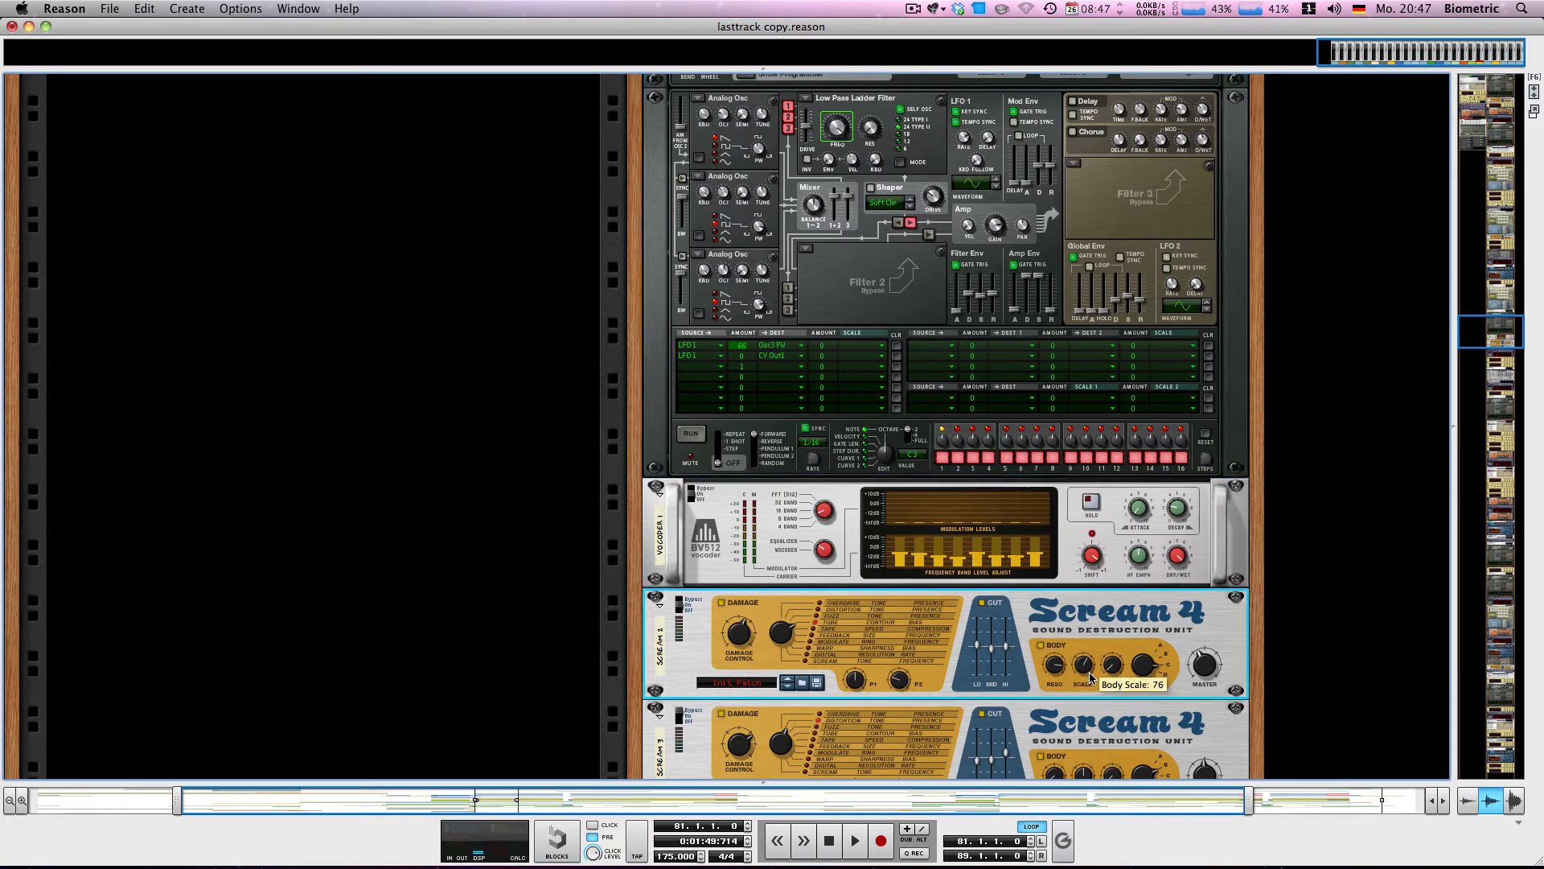
{"action": "key", "text": "space"}
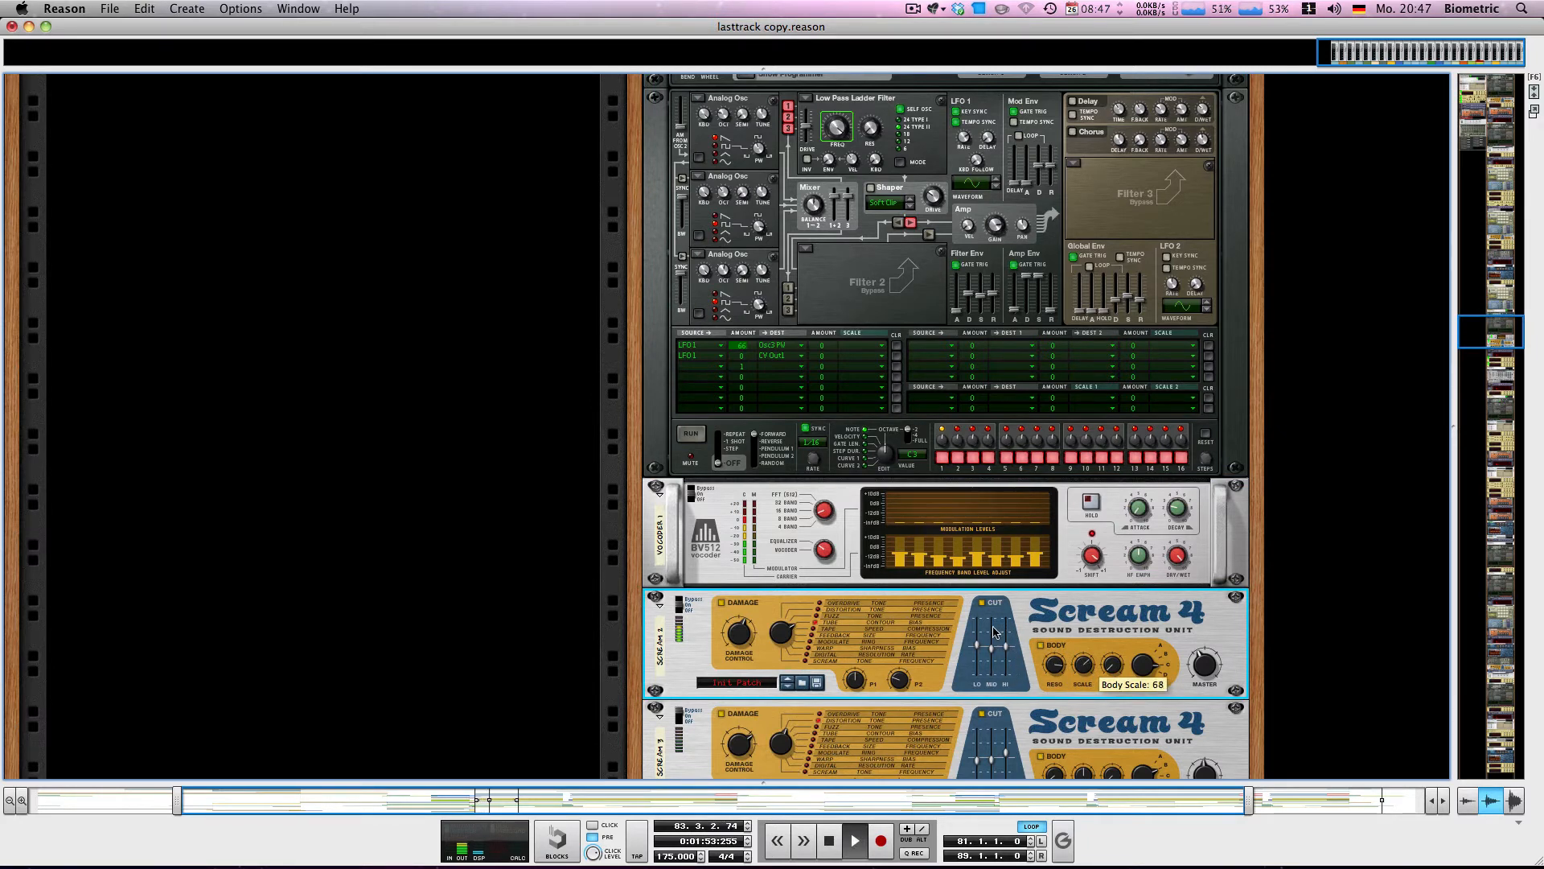
{"action": "key", "text": "space"}
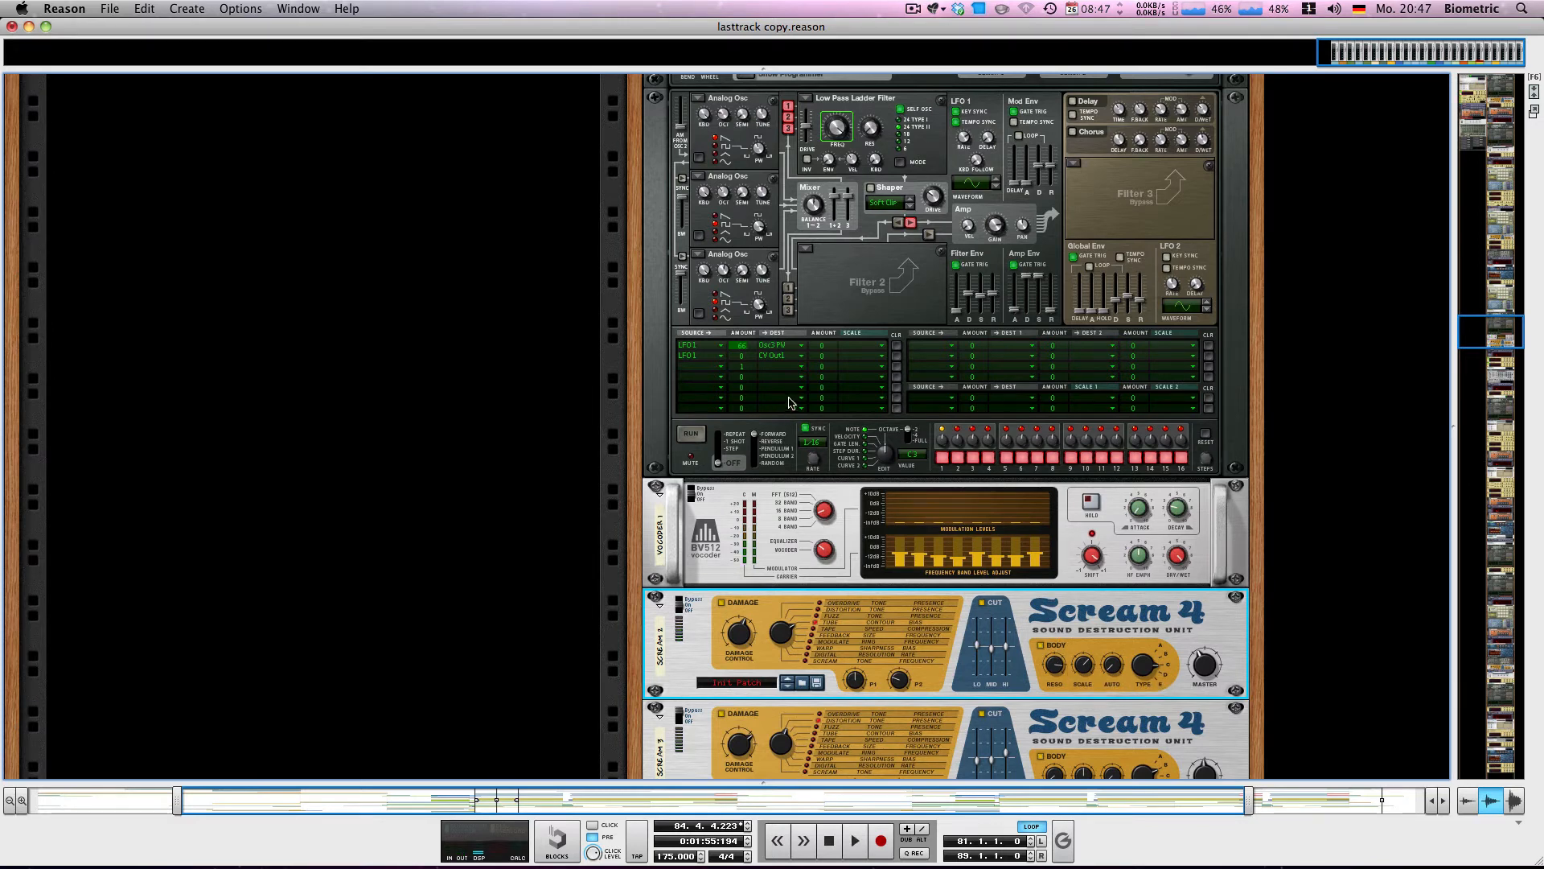
Raise the LFO 1 to CV Out1 modulation amount again and vary Thor 3's LFO 1 rate while the loop plays.
{"action": "left_click_drag", "start_coordinate": [741, 356], "coordinate": [653, 278]}
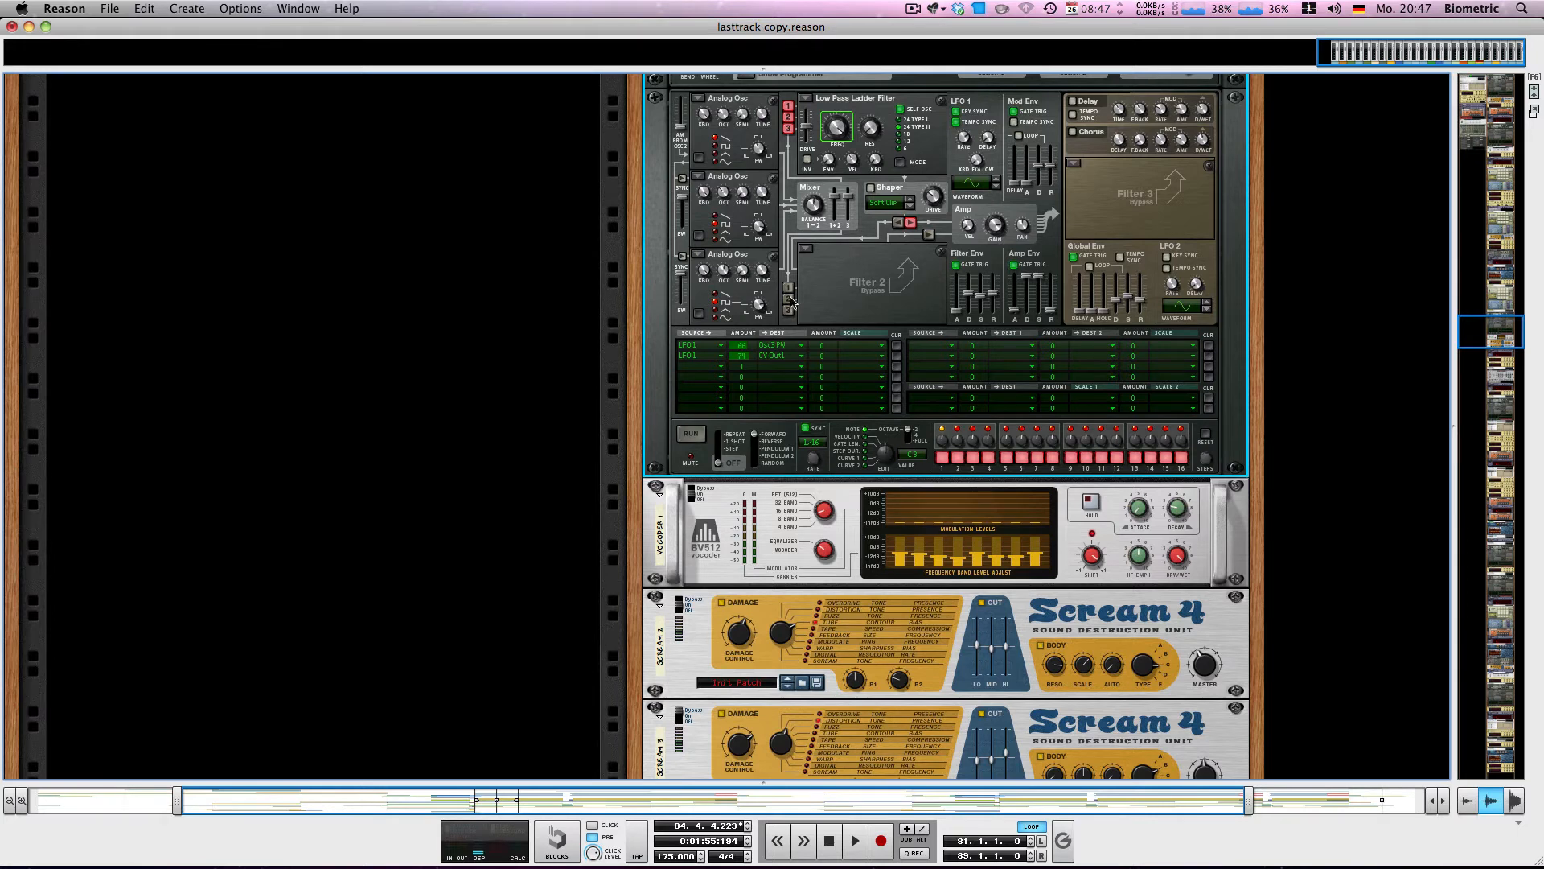
{"action": "left_click", "coordinate": [1096, 674]}
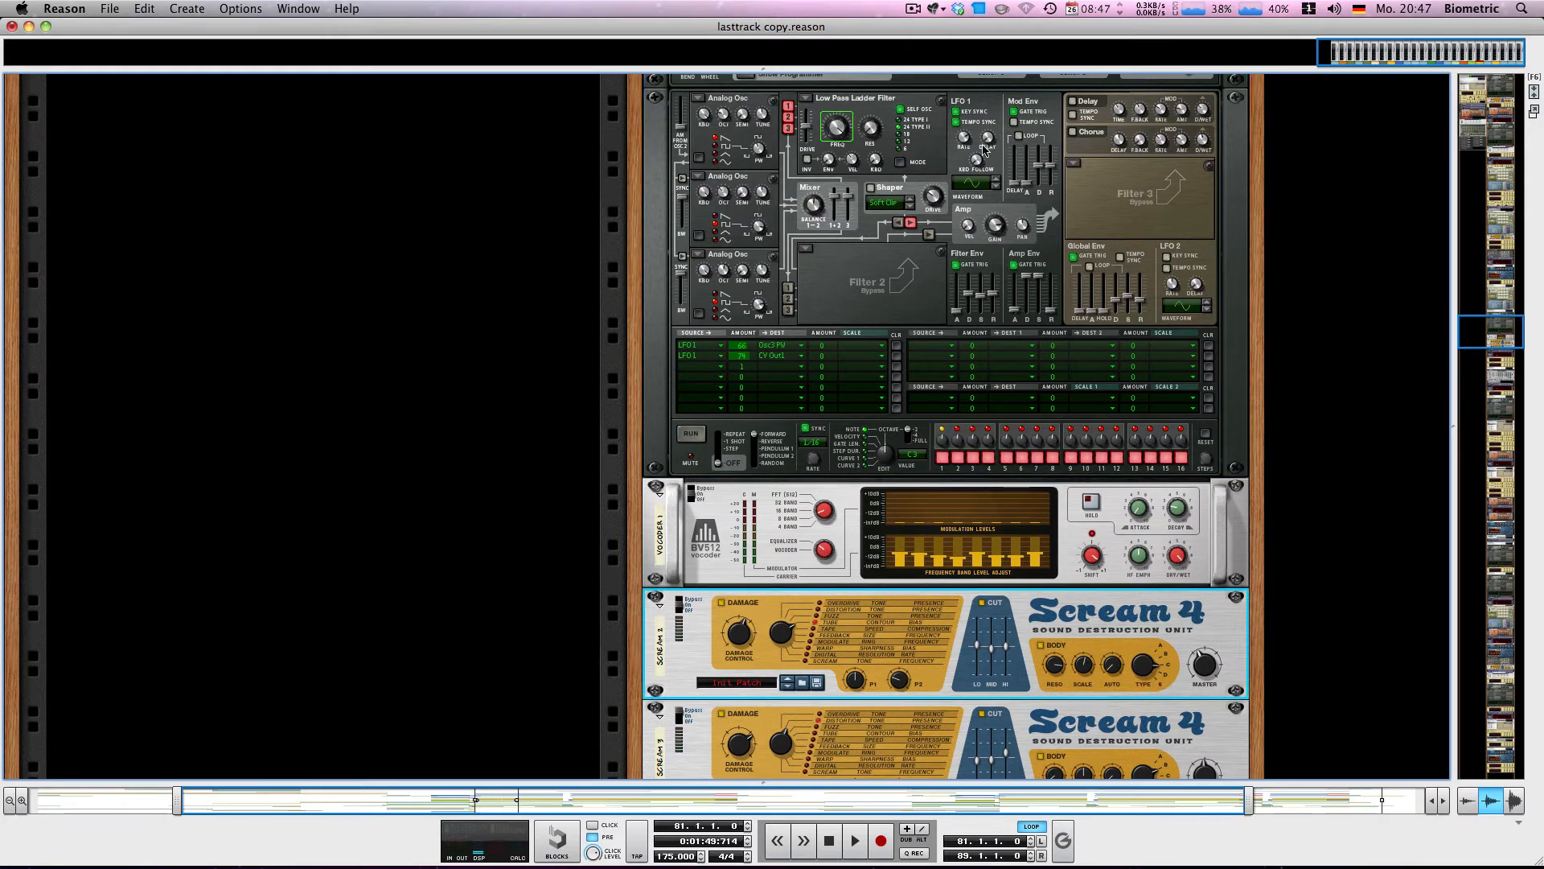
{"action": "left_click", "coordinate": [958, 141]}
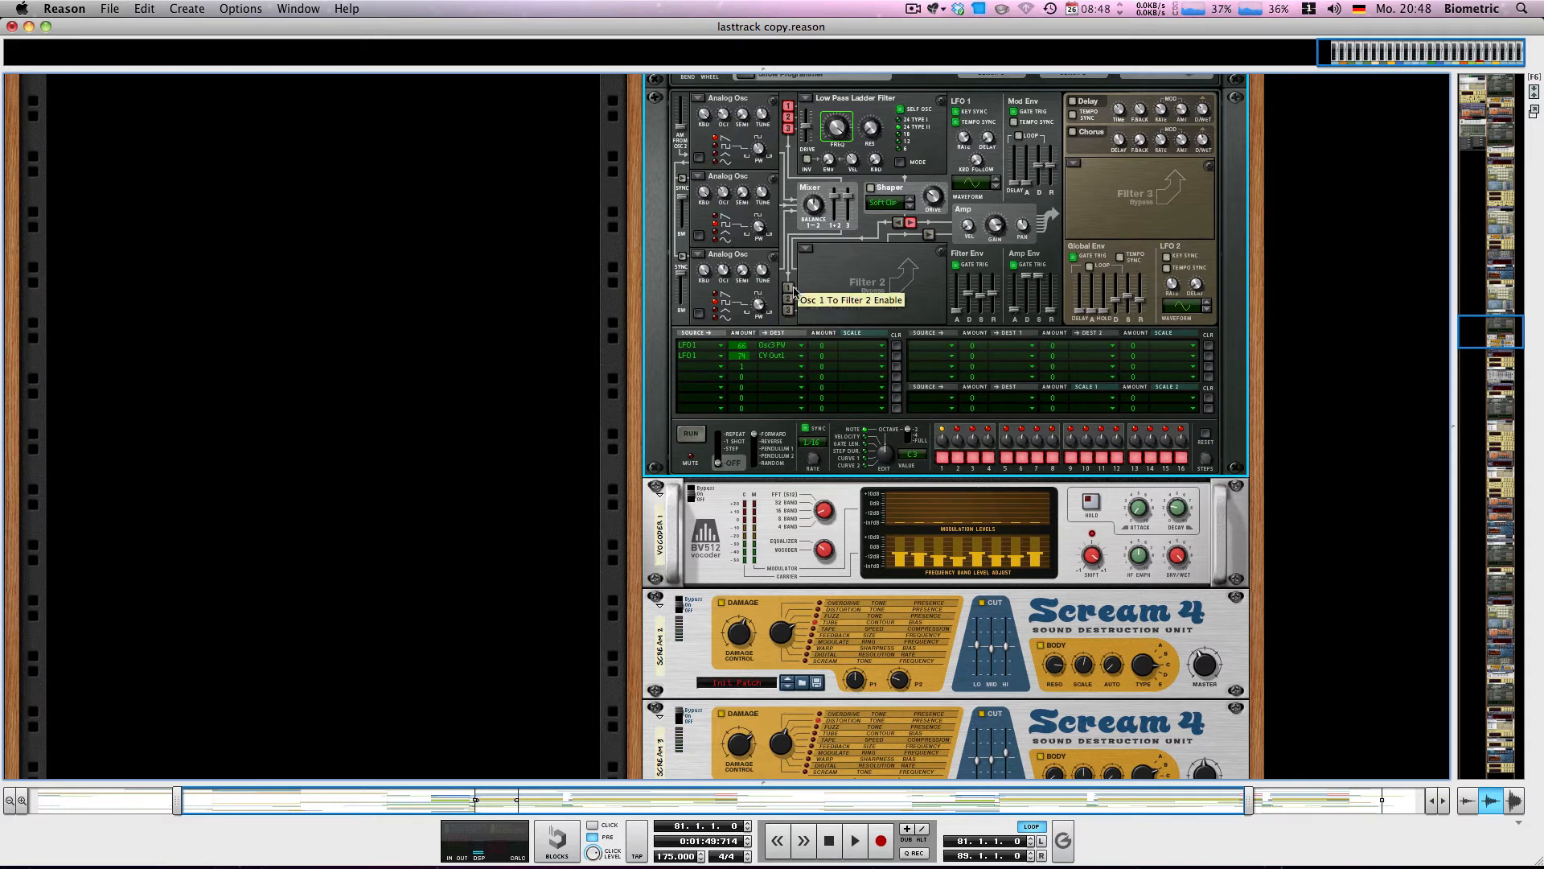
{"action": "key", "text": "space"}
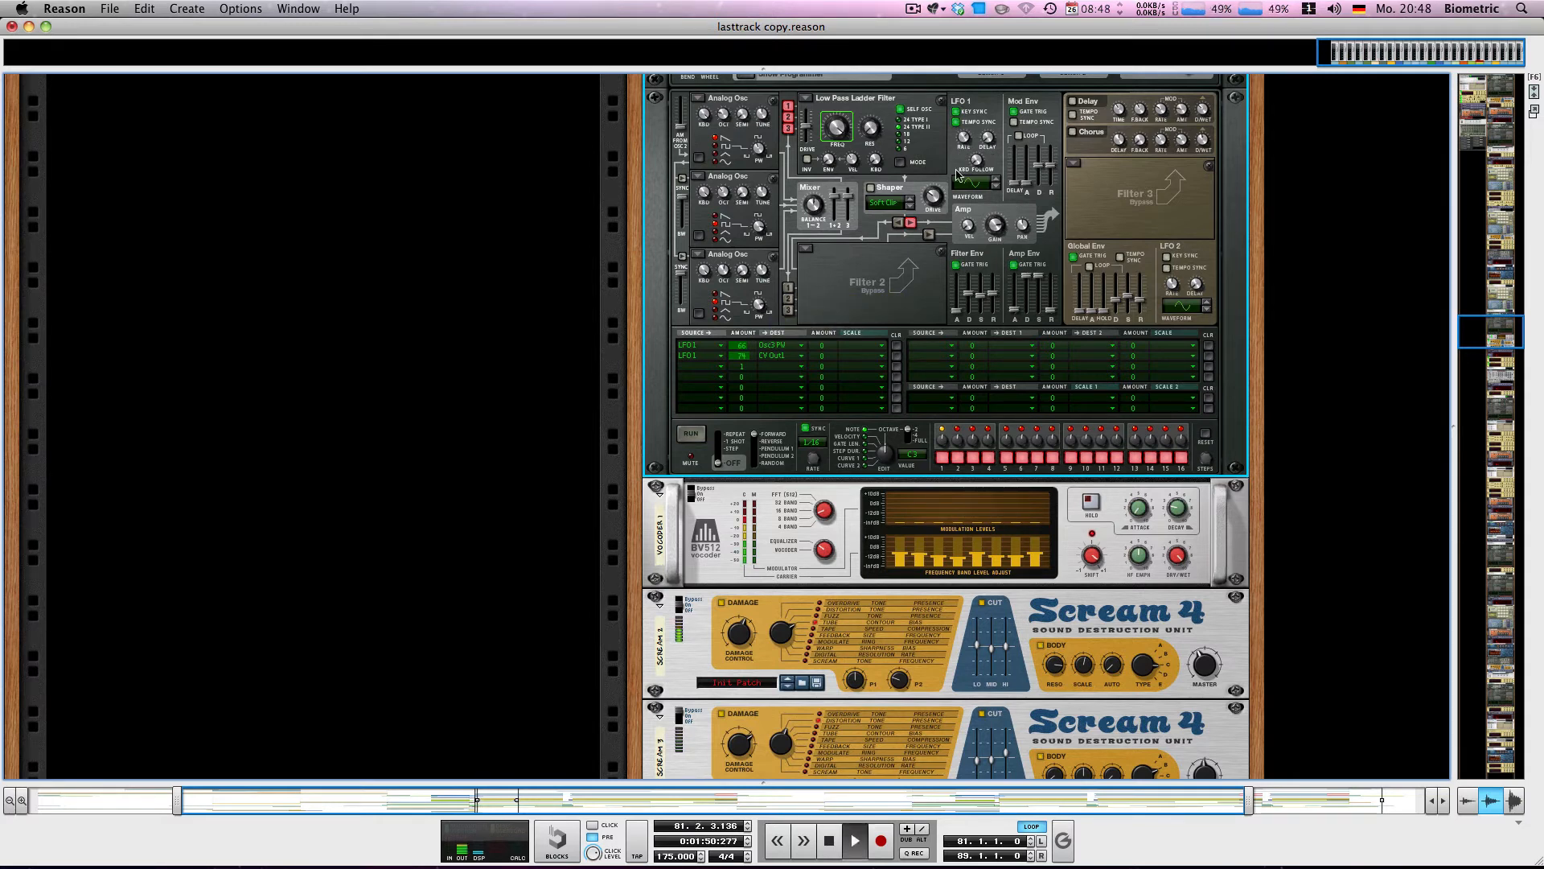
{"action": "left_click_drag", "start_coordinate": [952, 208], "coordinate": [905, 139]}
{"action": "key", "text": "space"}
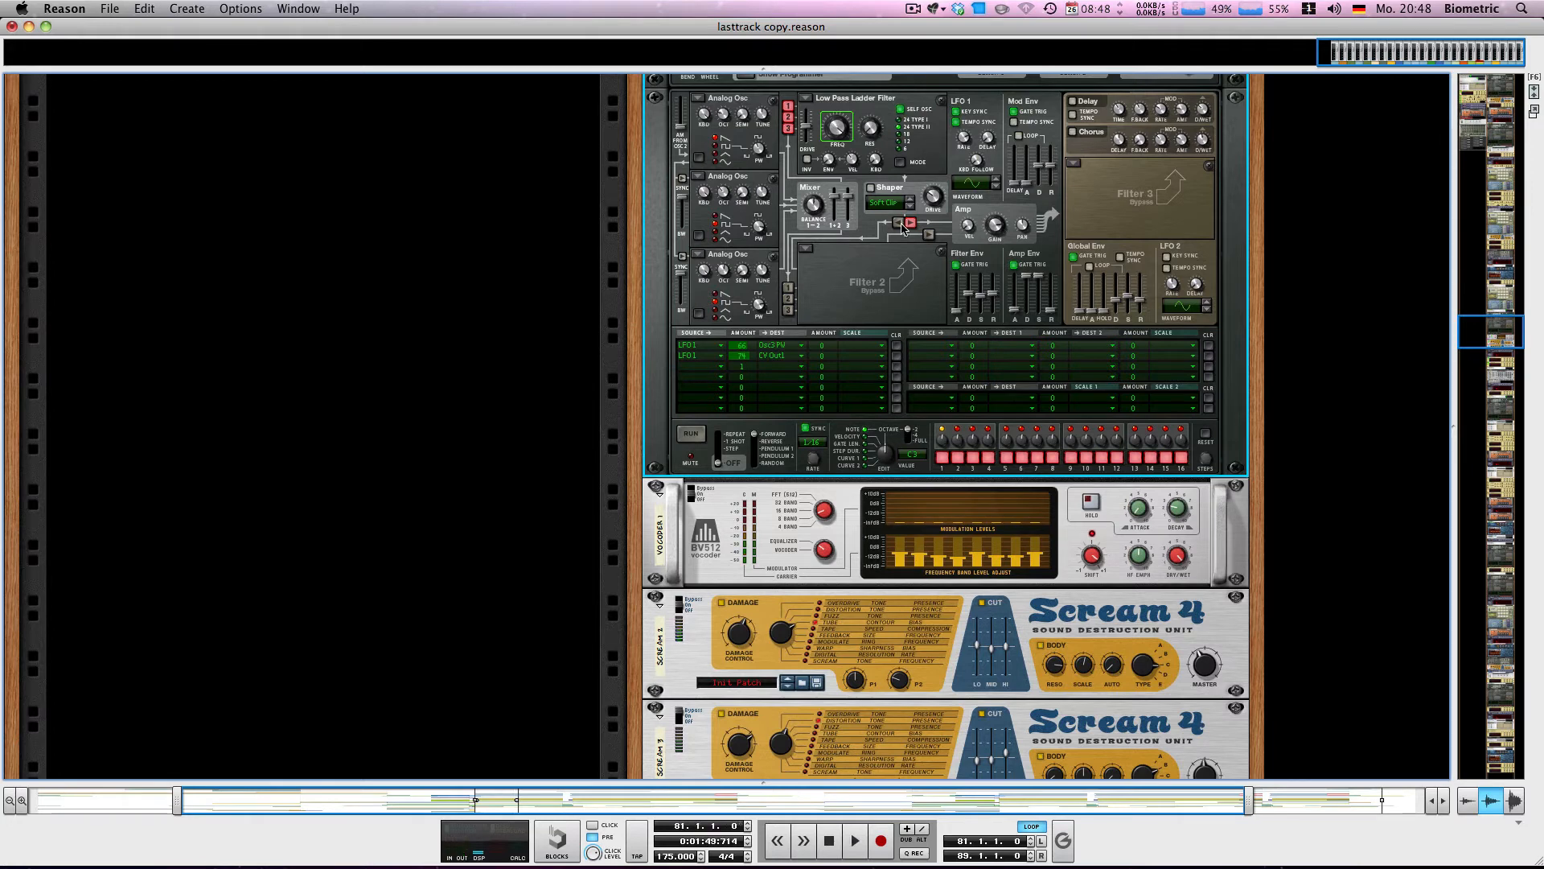
Compare the loop with the second Scream 4 bypassed and switched on, leaving it on and stopping playback.
{"action": "scroll", "coordinate": [810, 300], "scroll_direction": "down", "scroll_amount": 4}
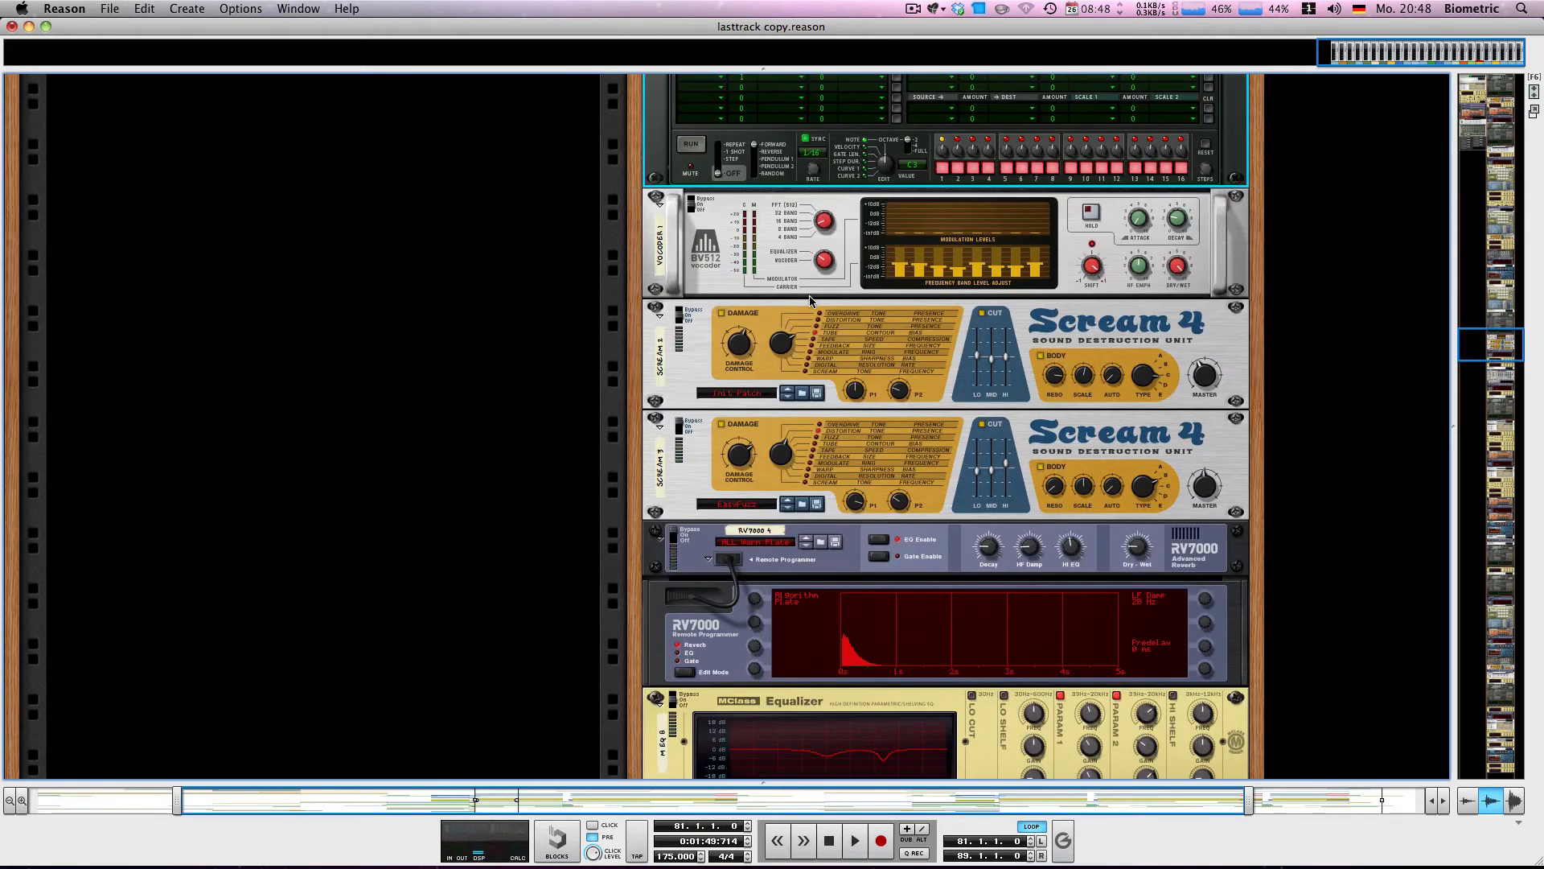
{"action": "left_click", "coordinate": [679, 431]}
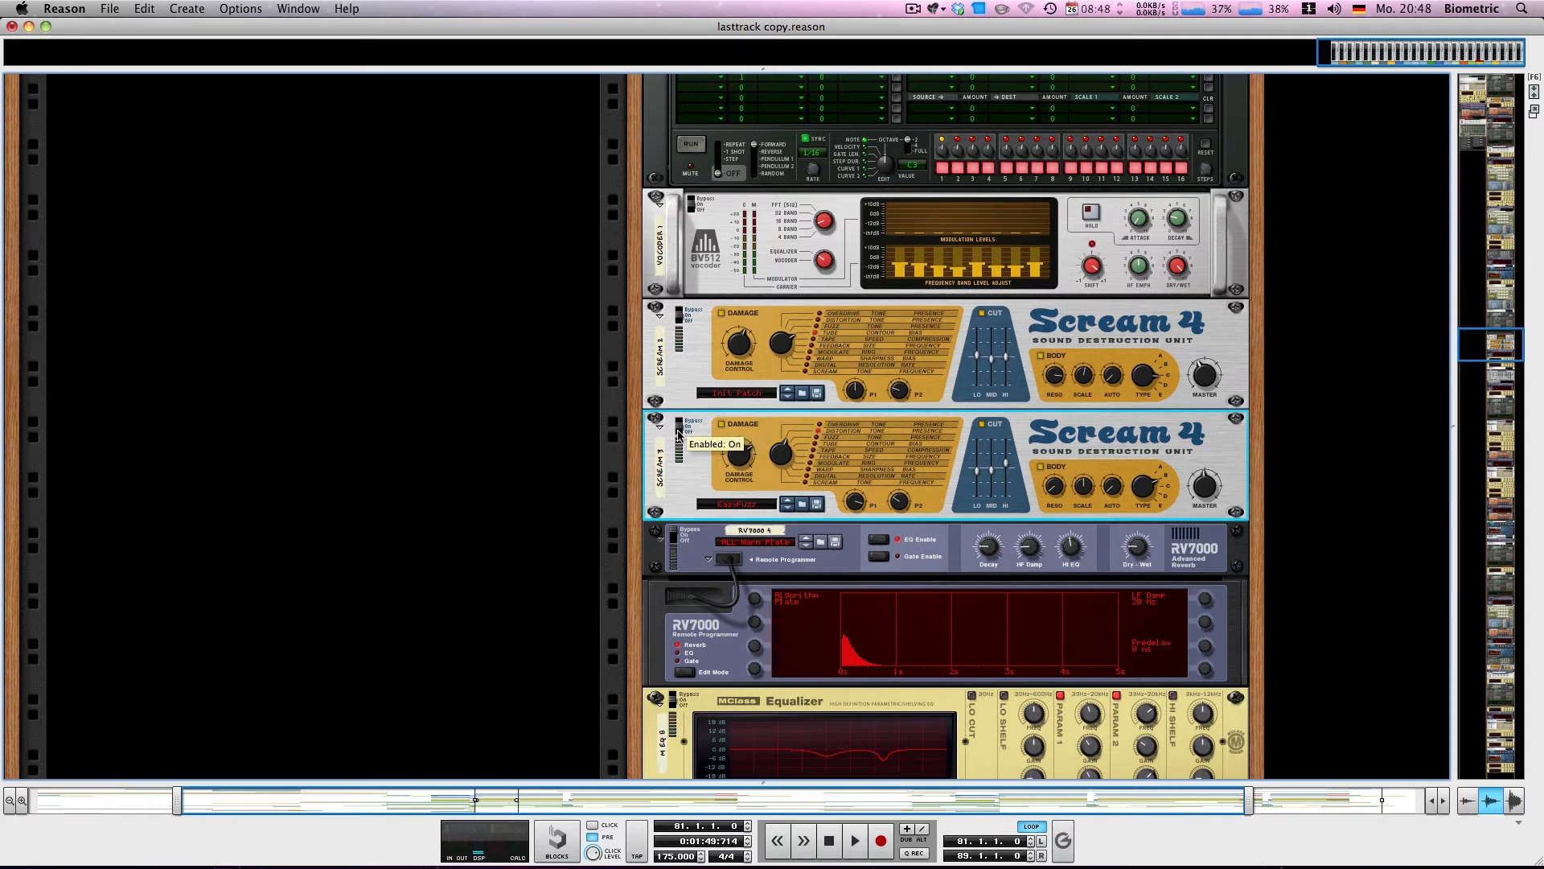
{"action": "key", "text": "space"}
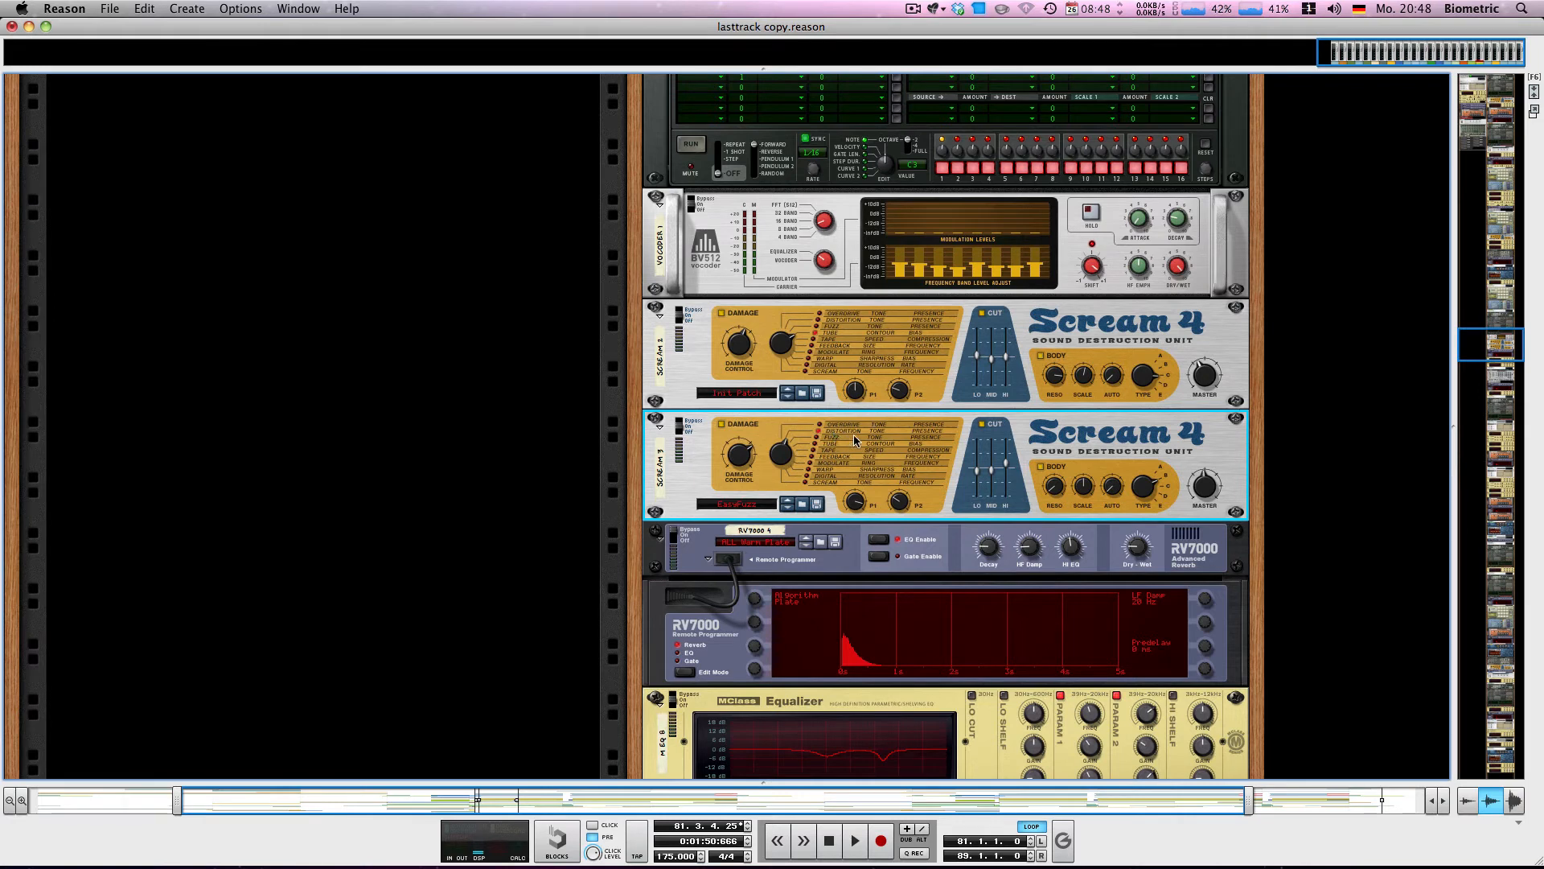
{"action": "left_click", "coordinate": [683, 421]}
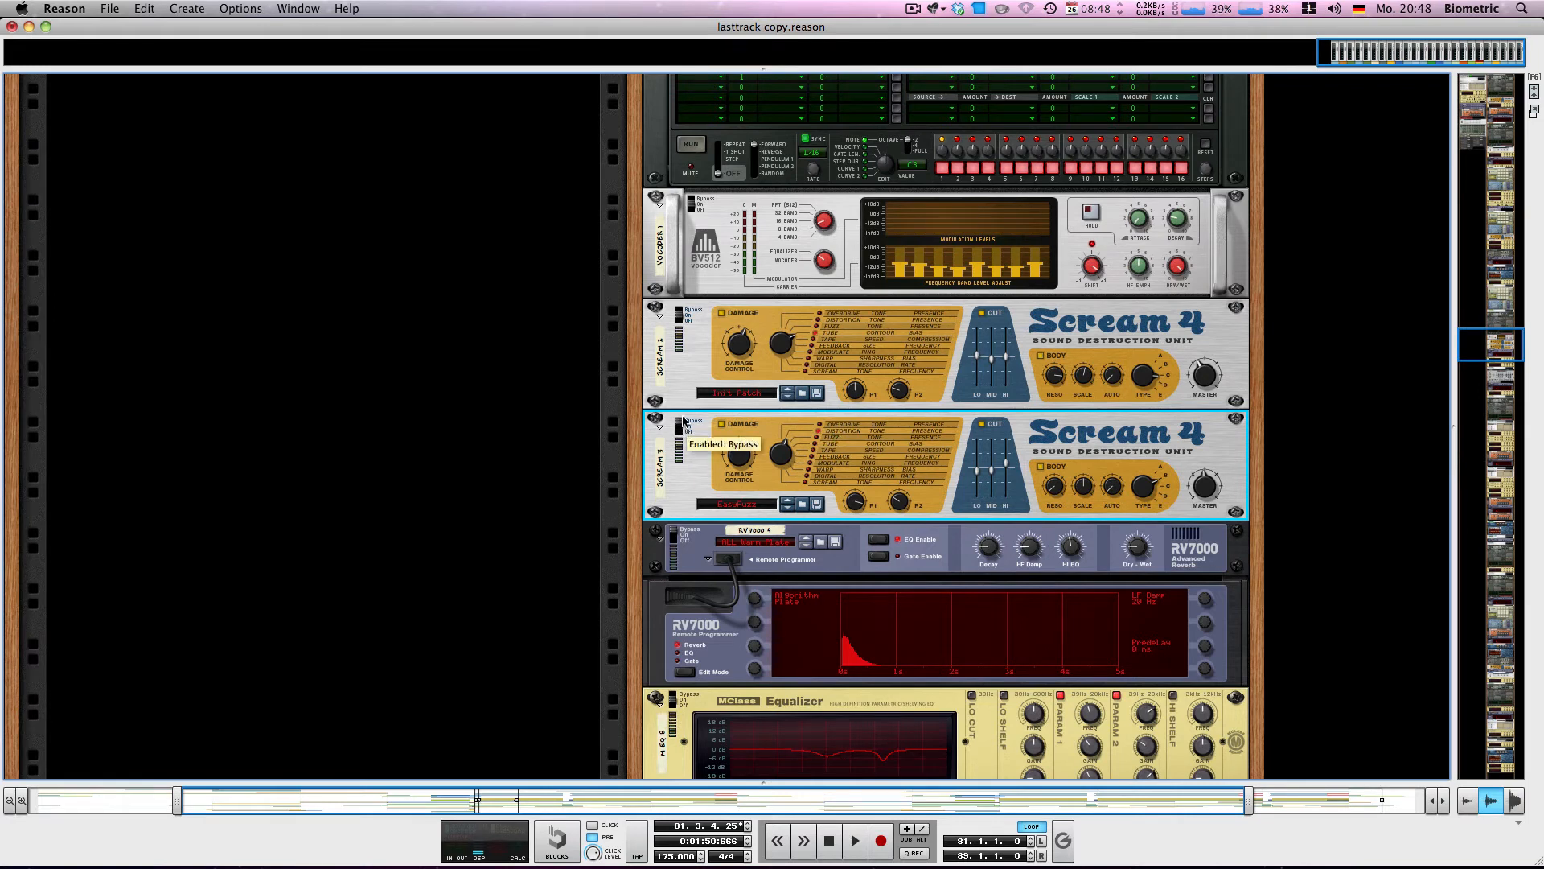
{"action": "key", "text": "space"}
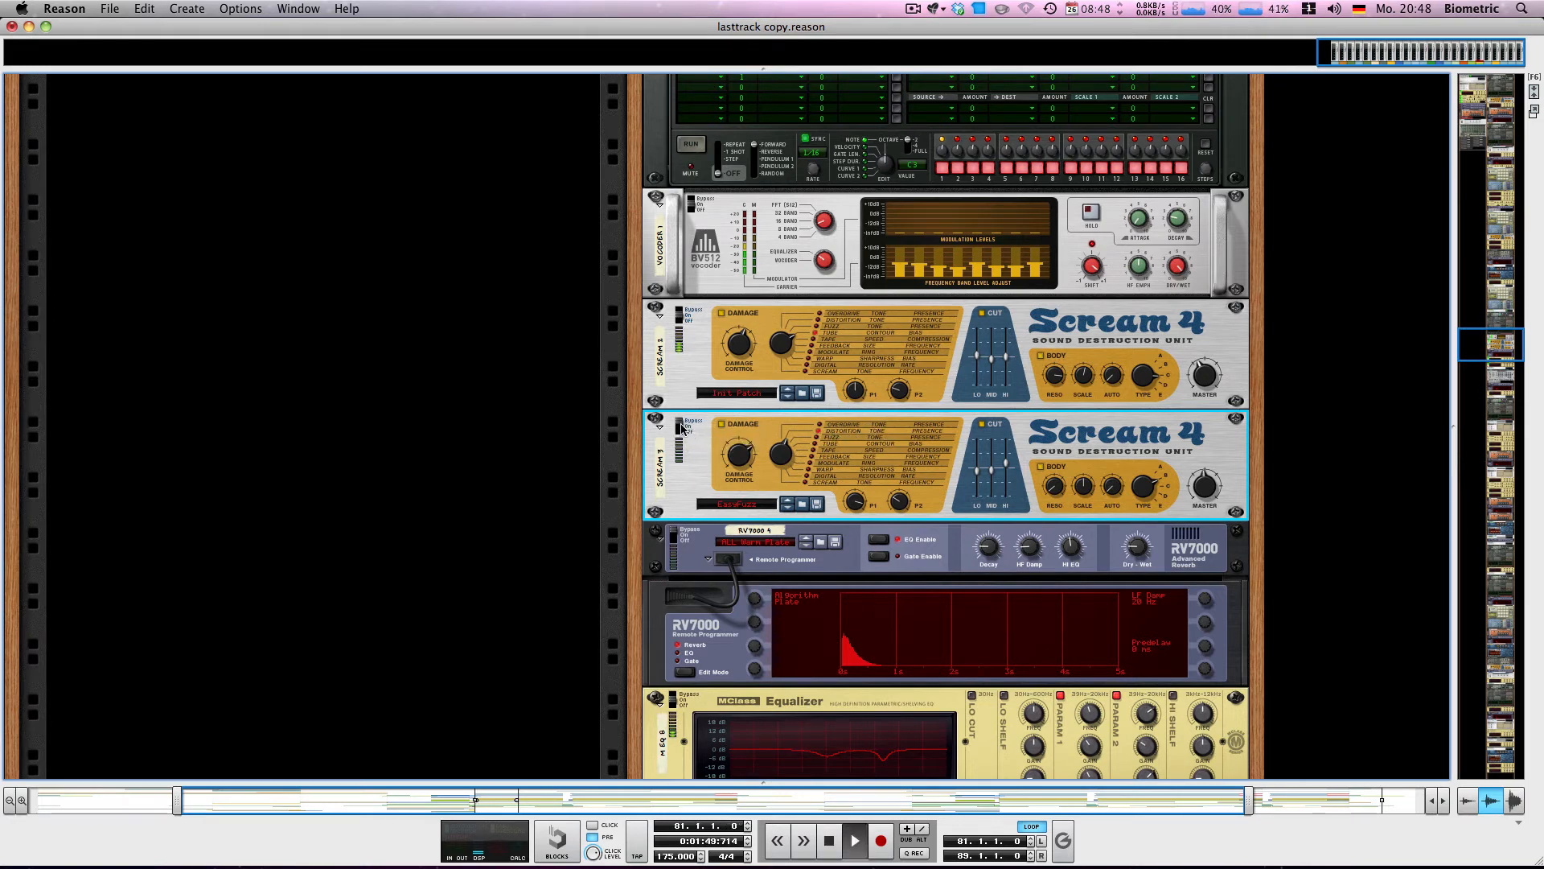
{"action": "left_click", "coordinate": [681, 429]}
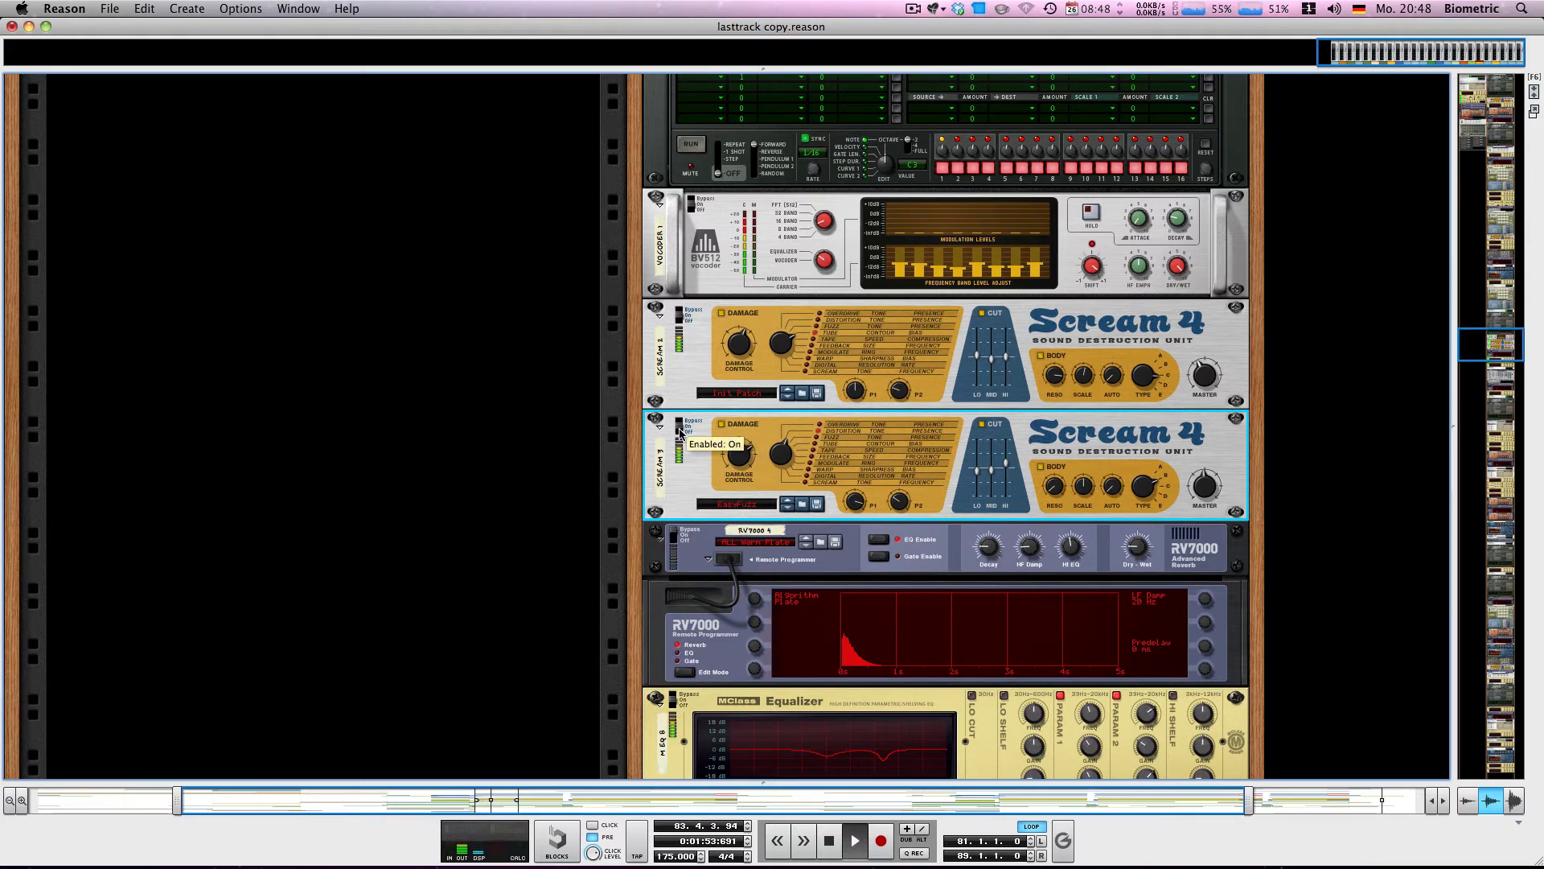
{"action": "key", "text": "space"}
{"action": "scroll", "coordinate": [671, 434], "scroll_direction": "down", "scroll_amount": 3}
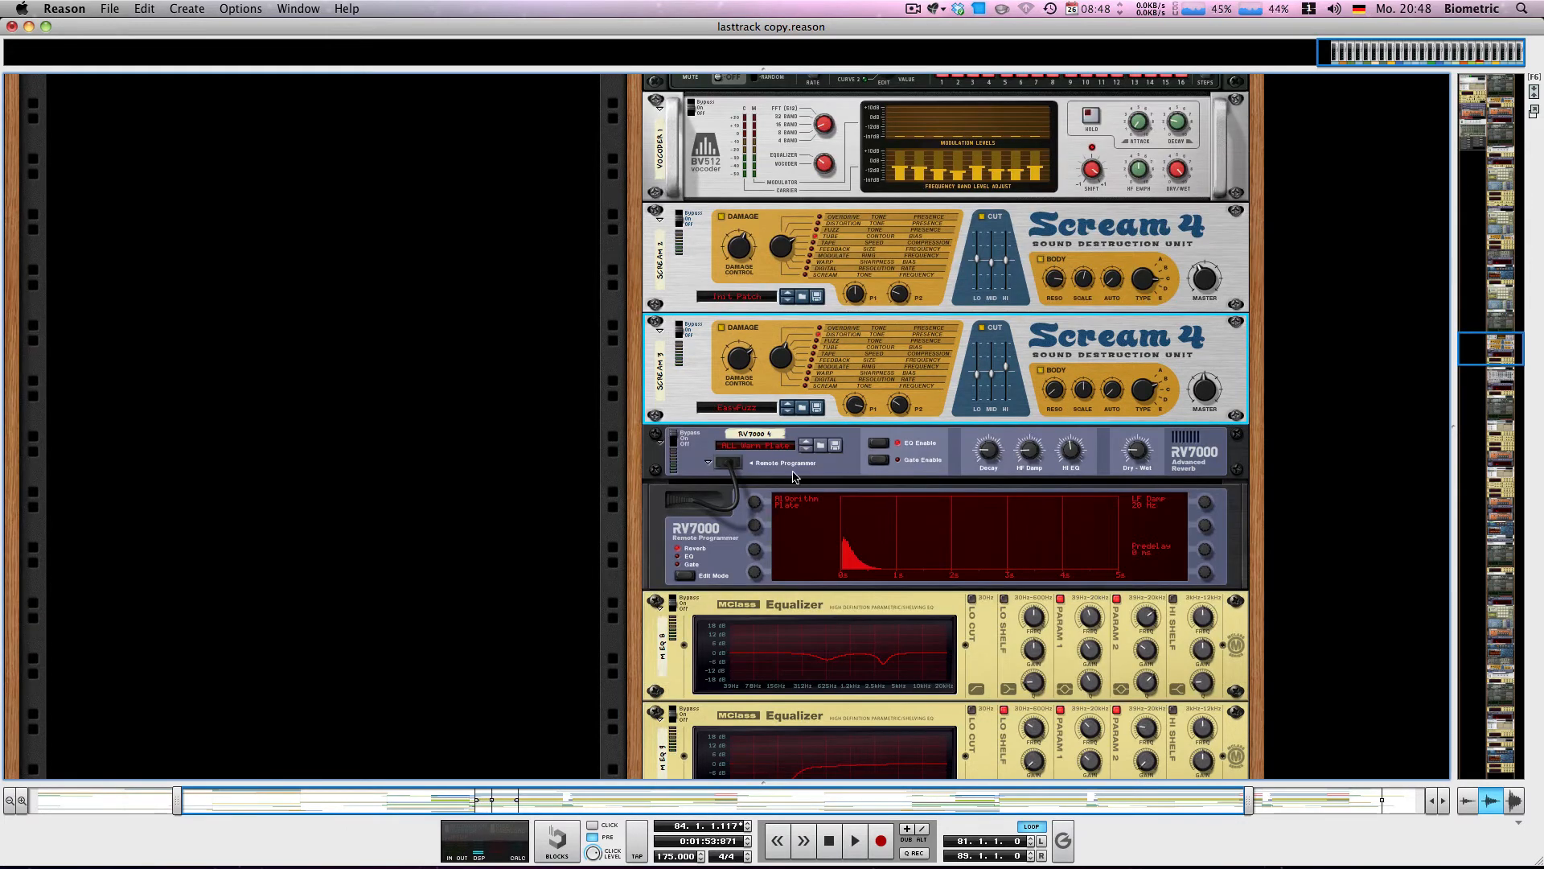
Play the bass loop with the RV7000 reverb below the Scream 4 units switched on.
{"action": "left_click", "coordinate": [674, 442]}
{"action": "key", "text": "space"}
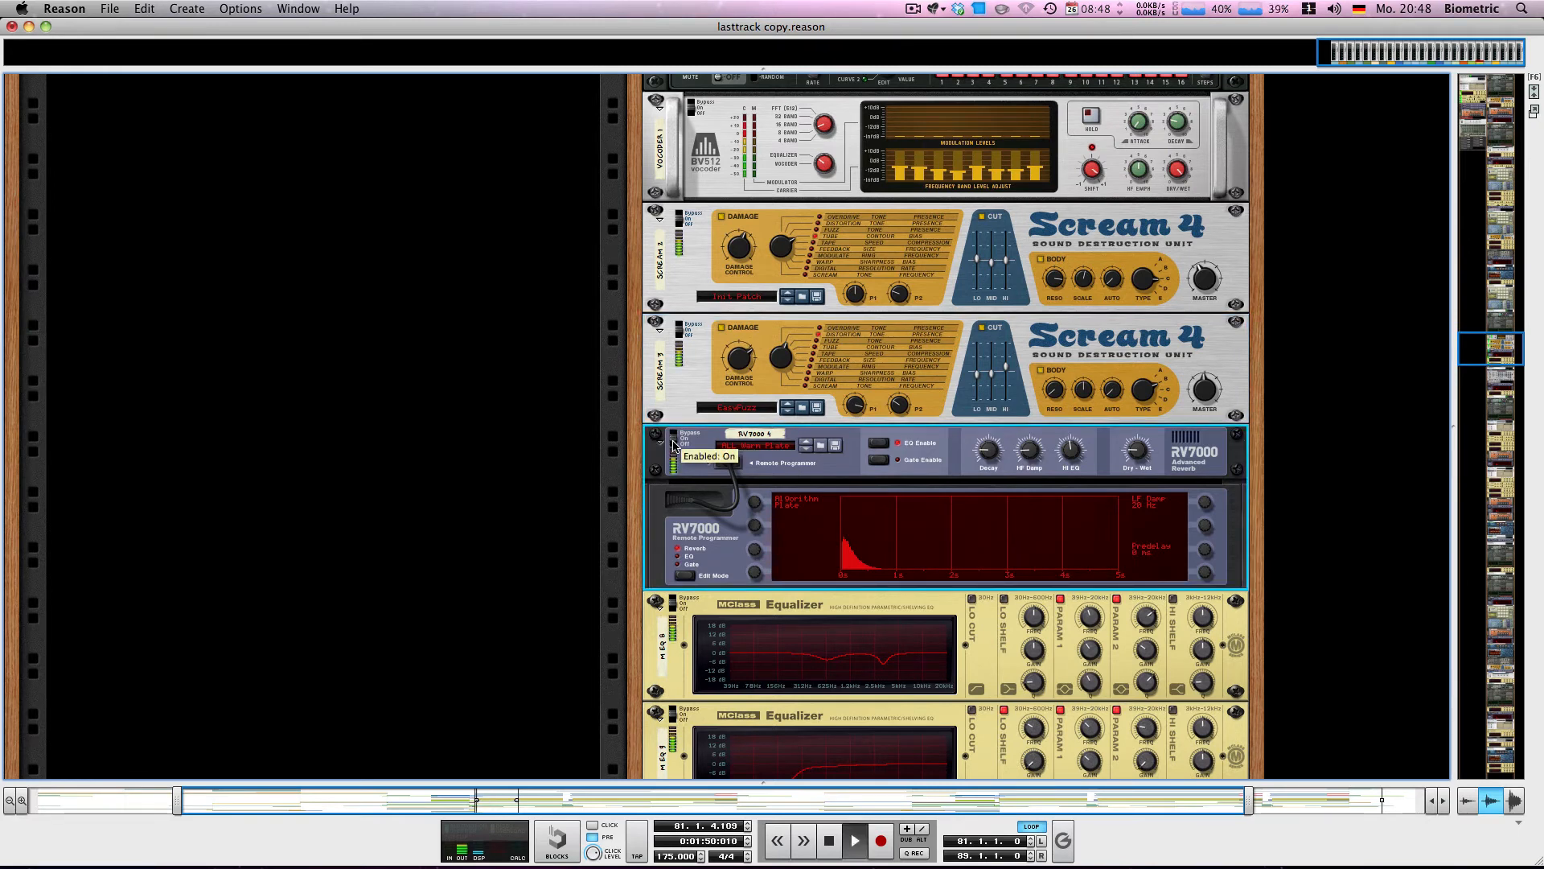
{"action": "key", "text": "space"}
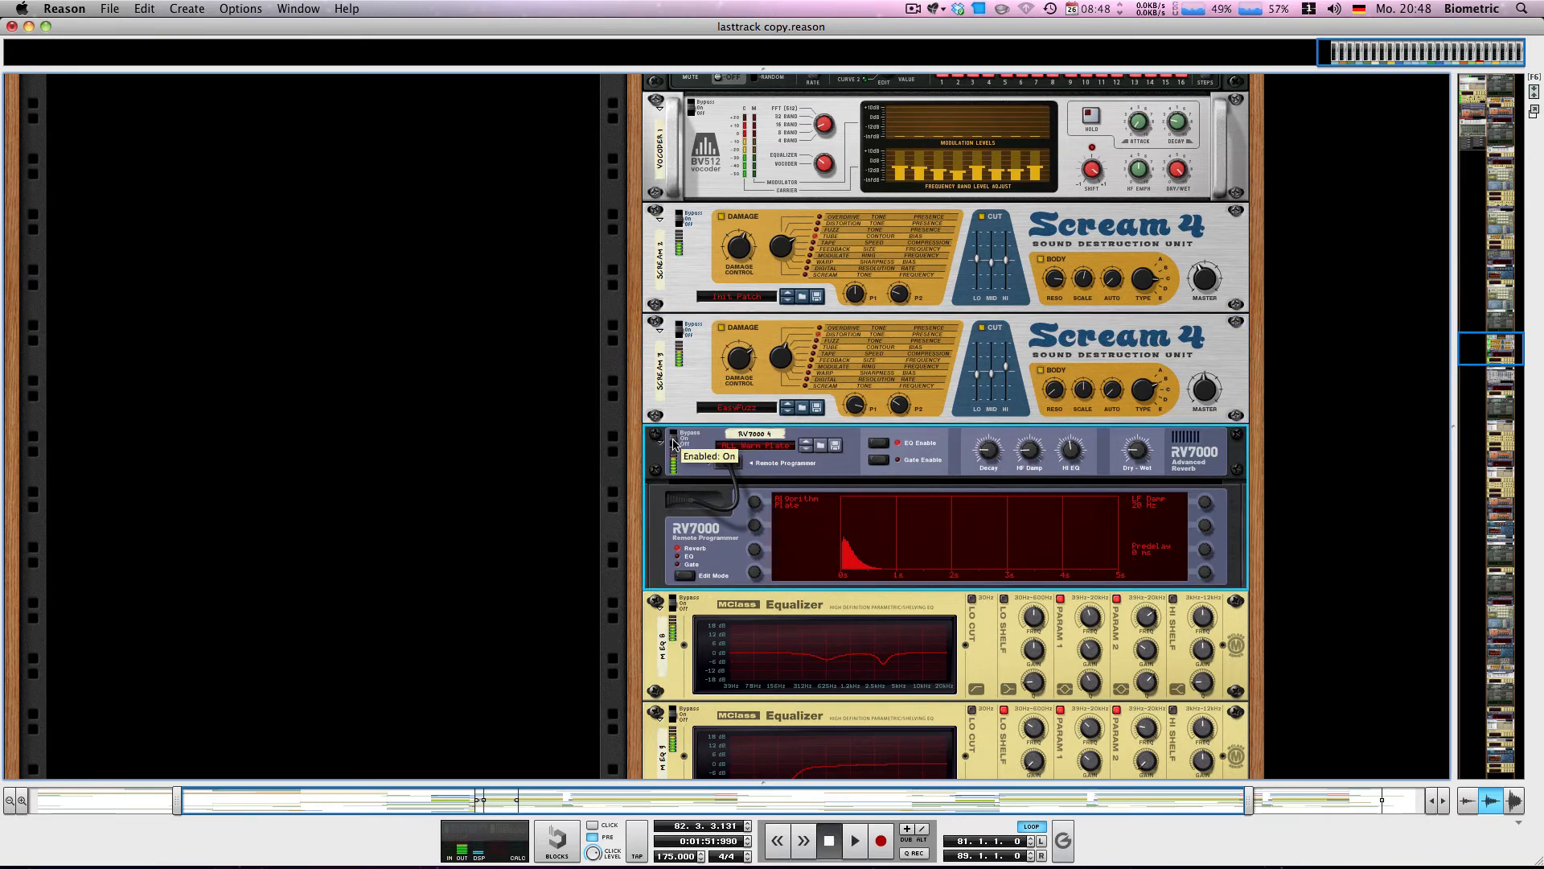
Play the loop from its start and examine the two MClass Equalizers at the end of the effect chain.
{"action": "scroll", "coordinate": [672, 439], "scroll_direction": "down", "scroll_amount": 3}
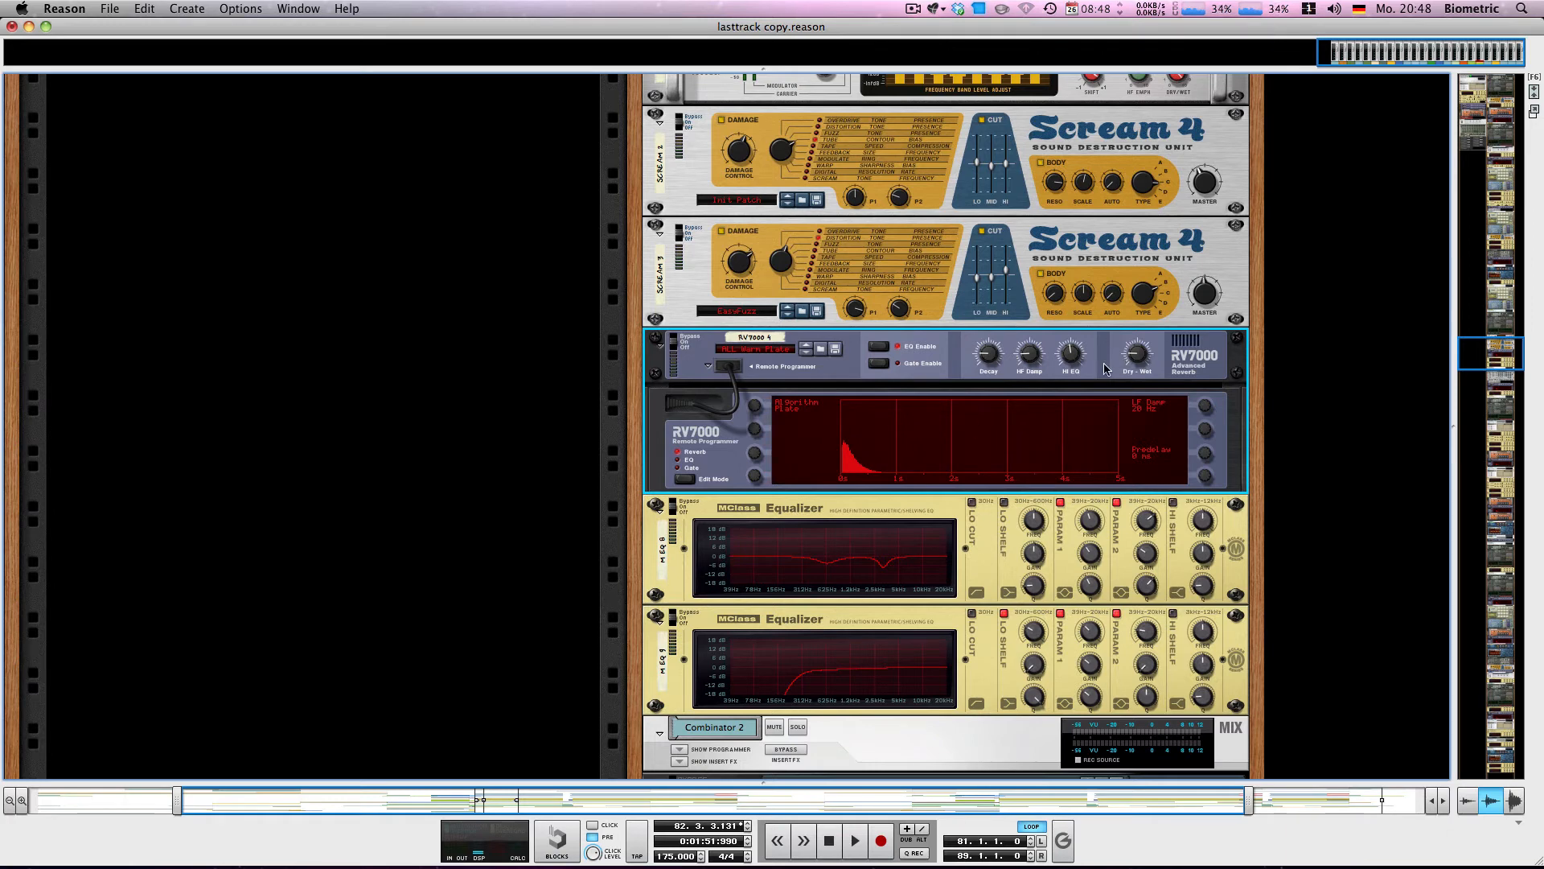
{"action": "scroll", "coordinate": [864, 388], "scroll_direction": "down", "scroll_amount": 3}
{"action": "key", "text": "shift+Return"}
{"action": "key", "text": "space"}
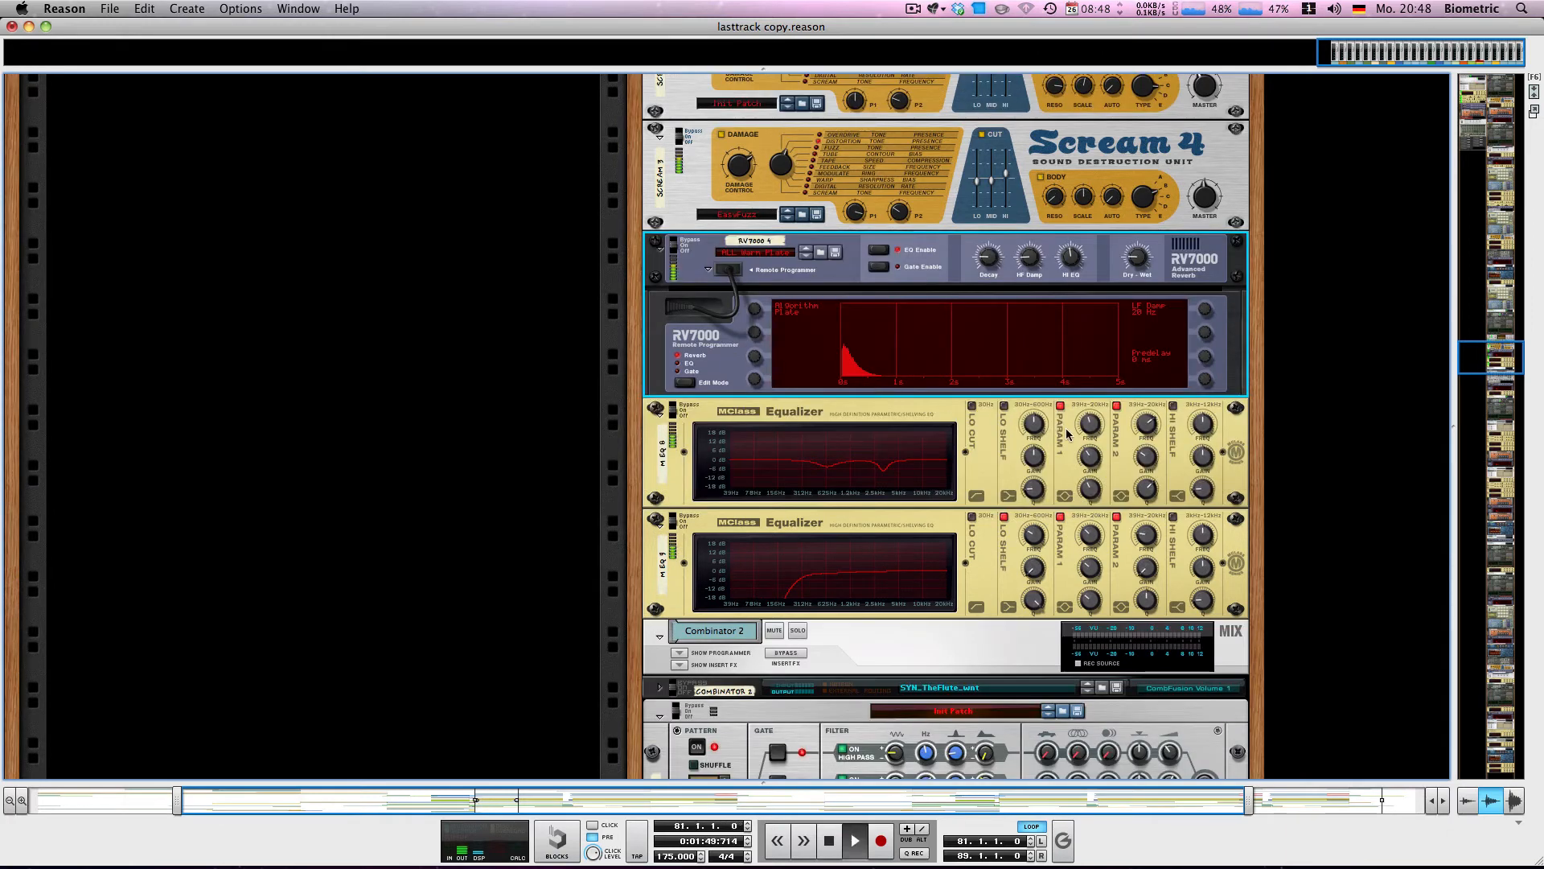
{"action": "key", "text": "space"}
{"action": "left_click", "coordinate": [675, 409]}
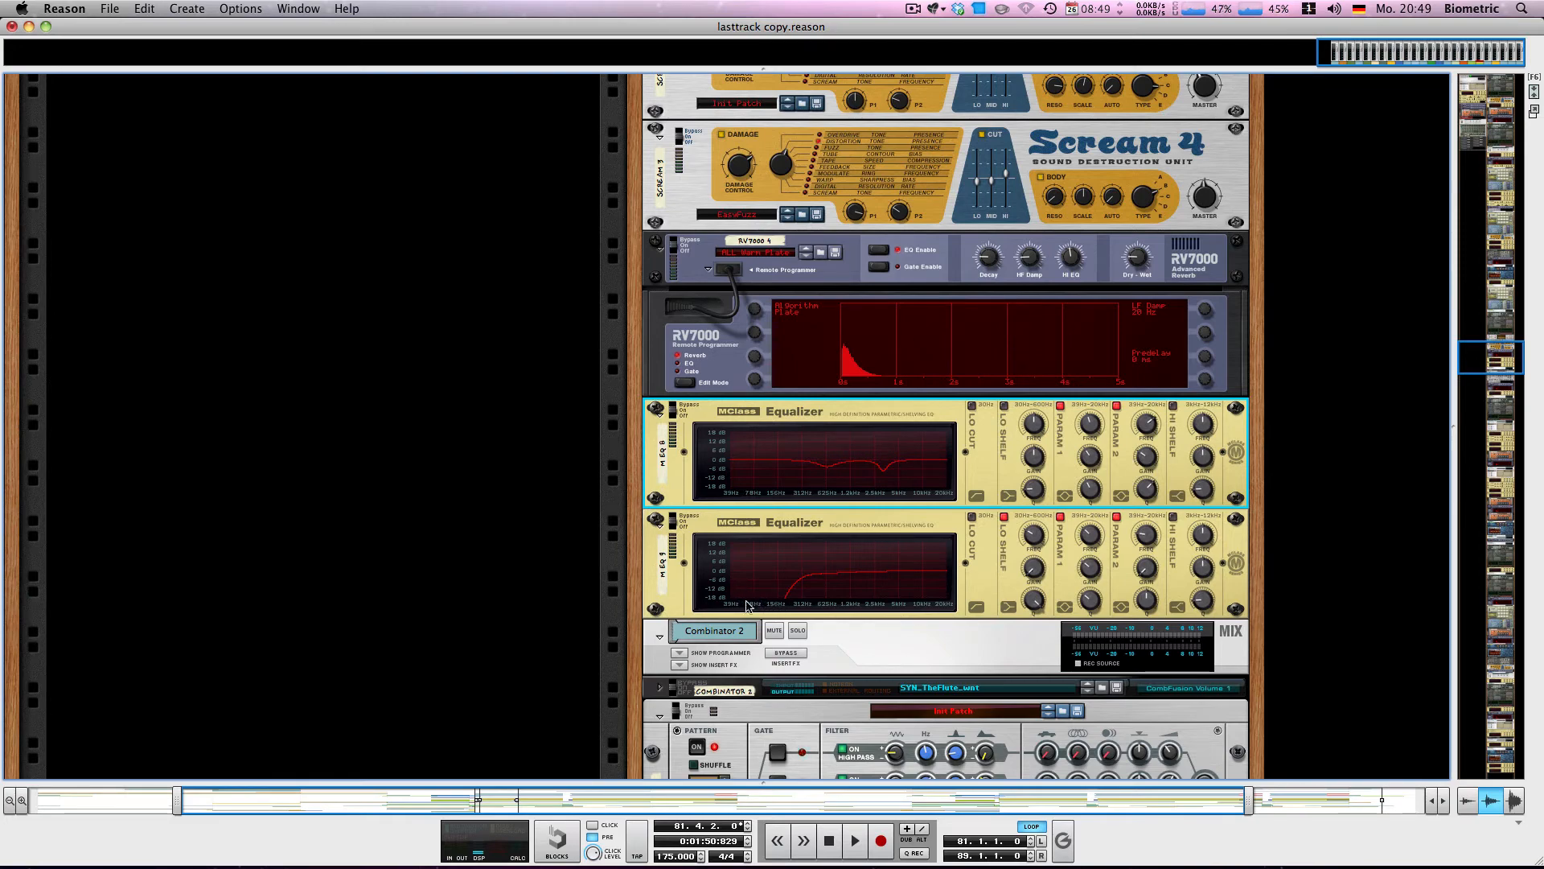
Show the Thor 4 track's synth fully in the rack and play the loop while examining its patch.
{"action": "key", "text": "F7"}
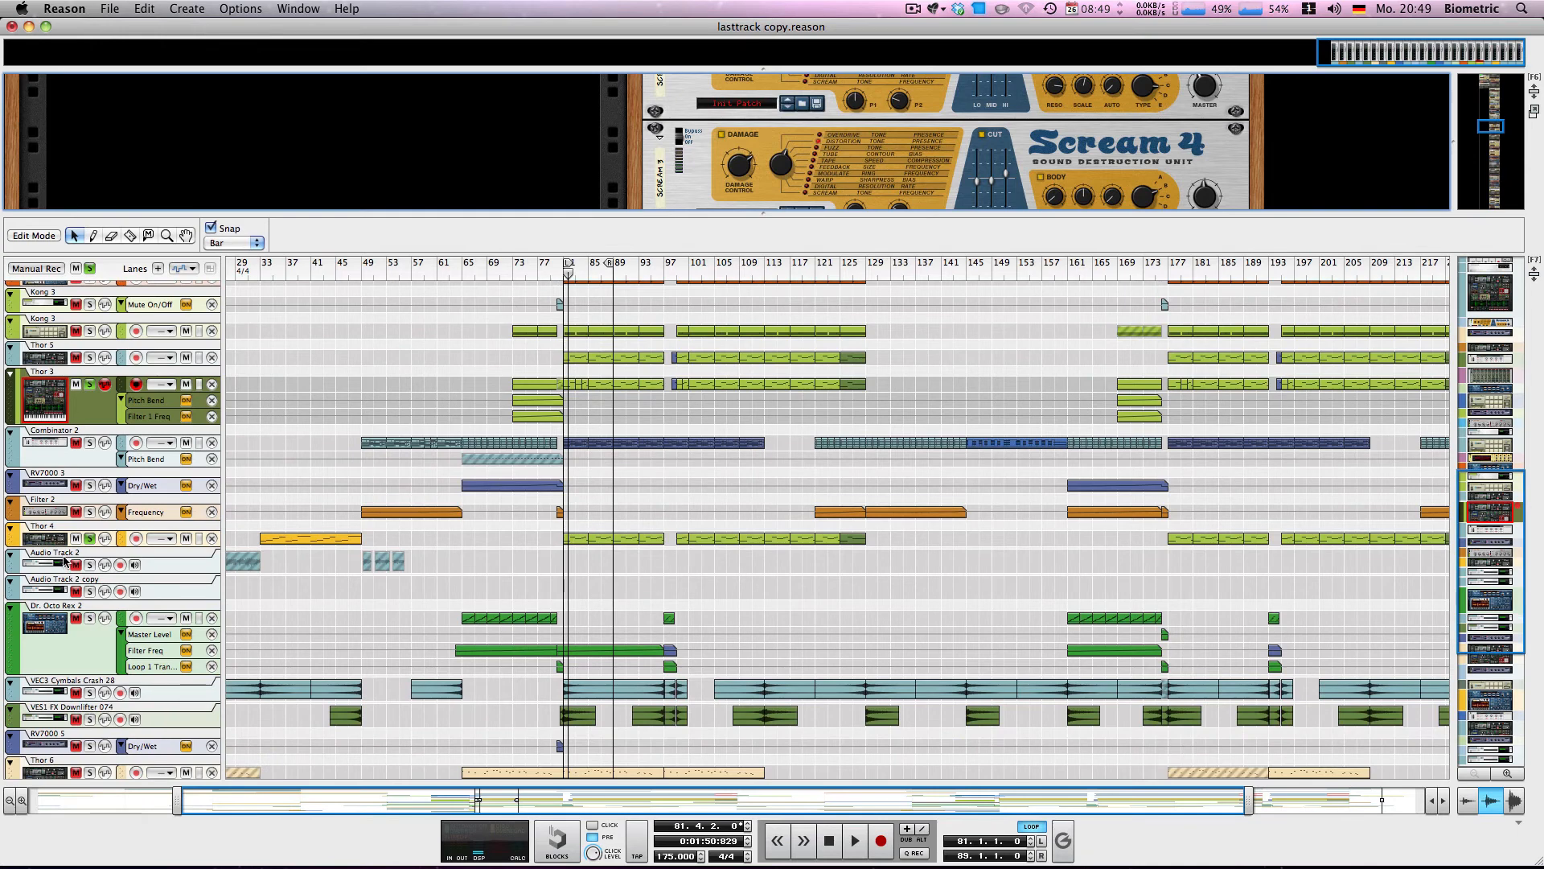
{"action": "left_click", "coordinate": [50, 539]}
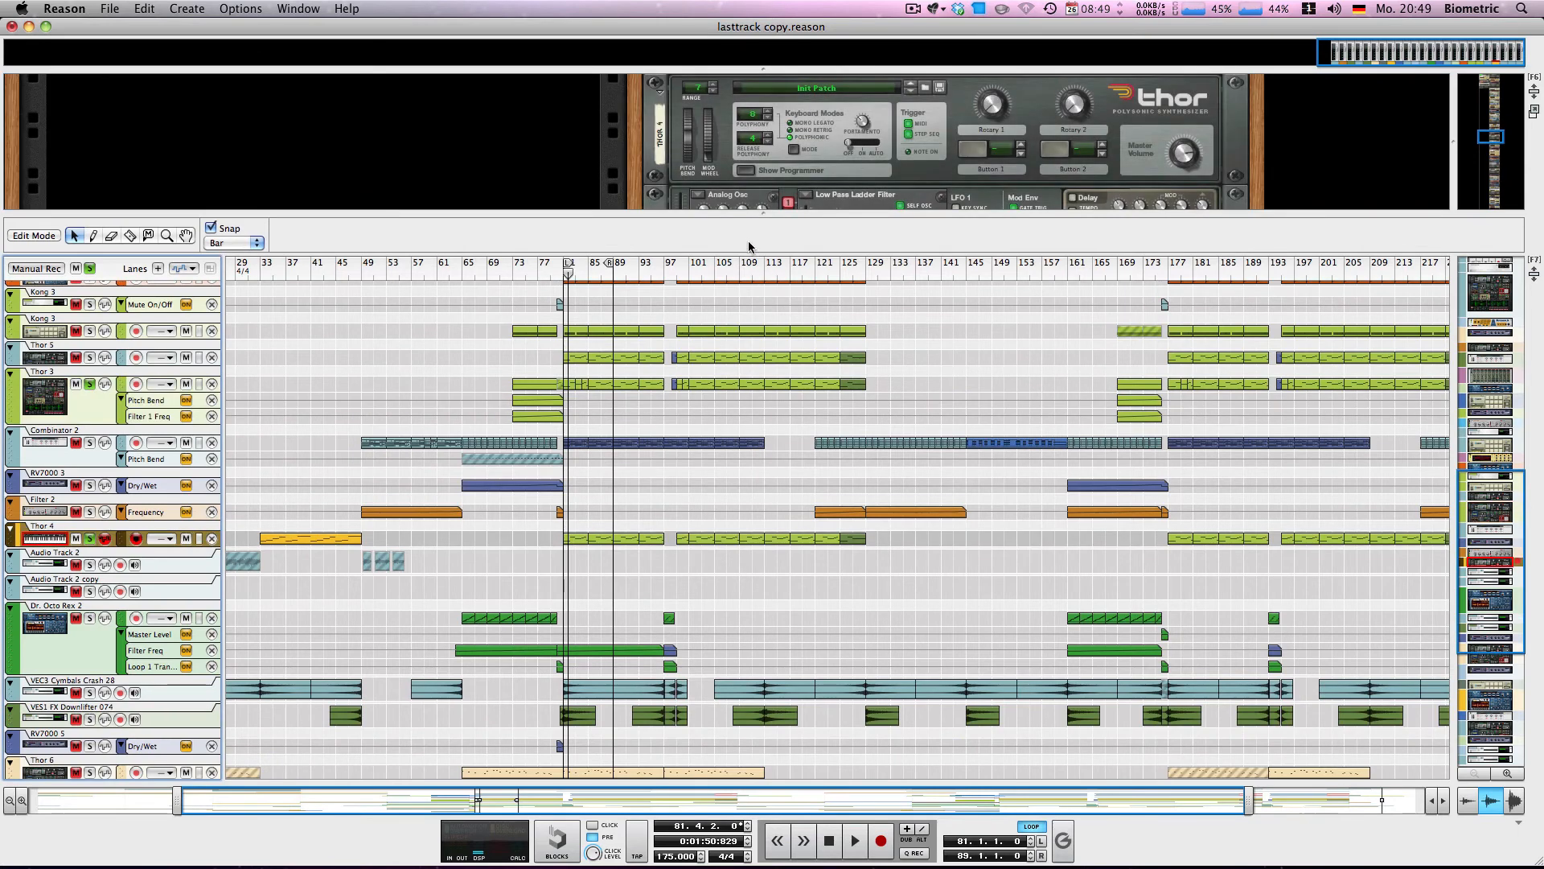
{"action": "key", "text": "F6"}
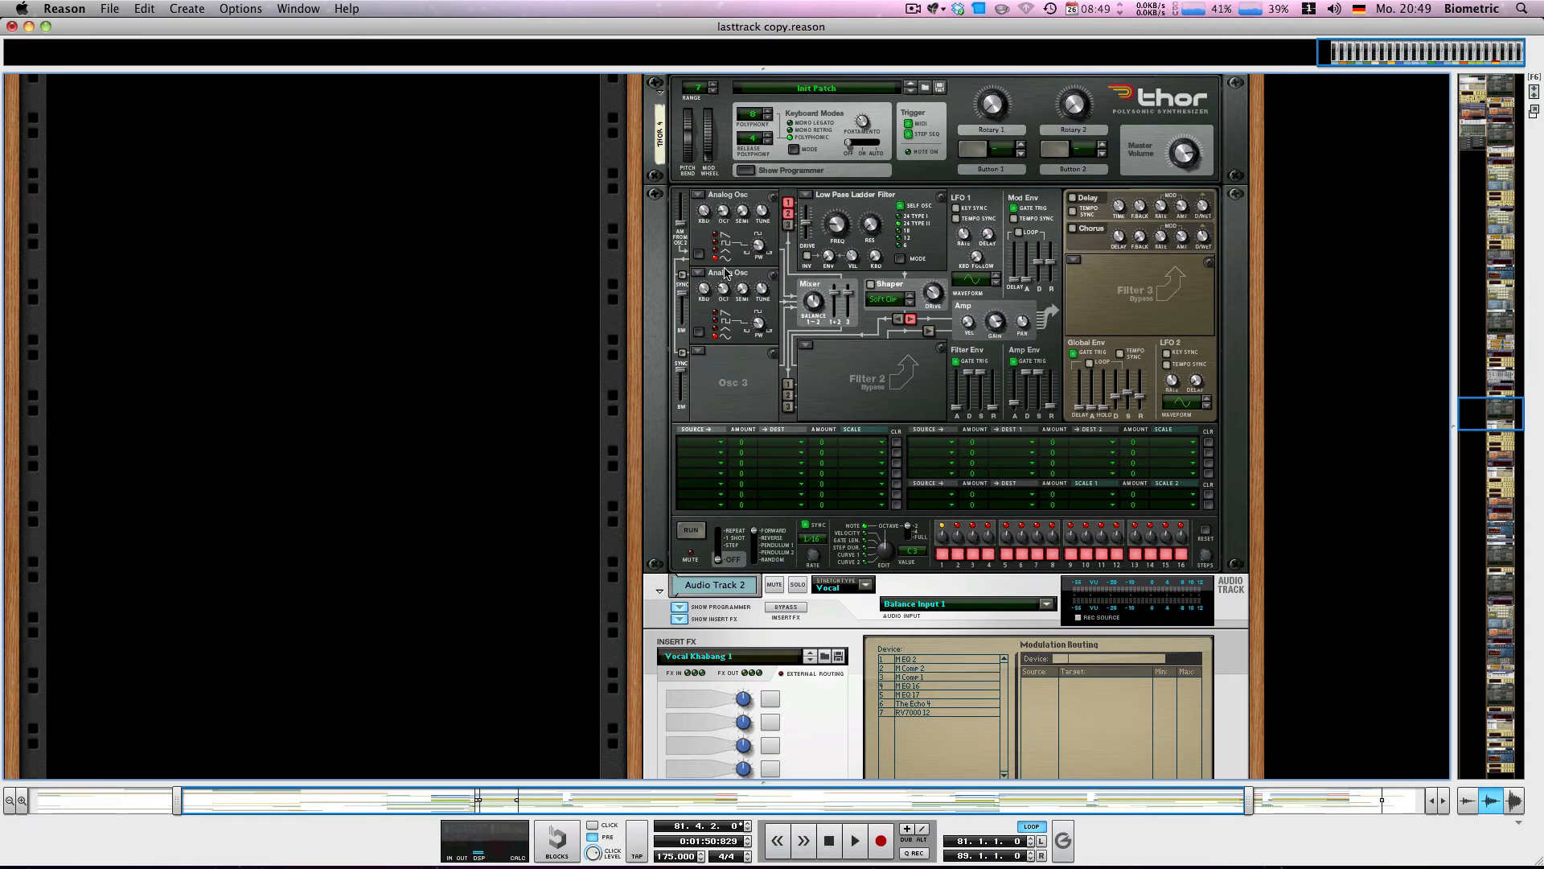
{"action": "left_click", "coordinate": [1185, 155]}
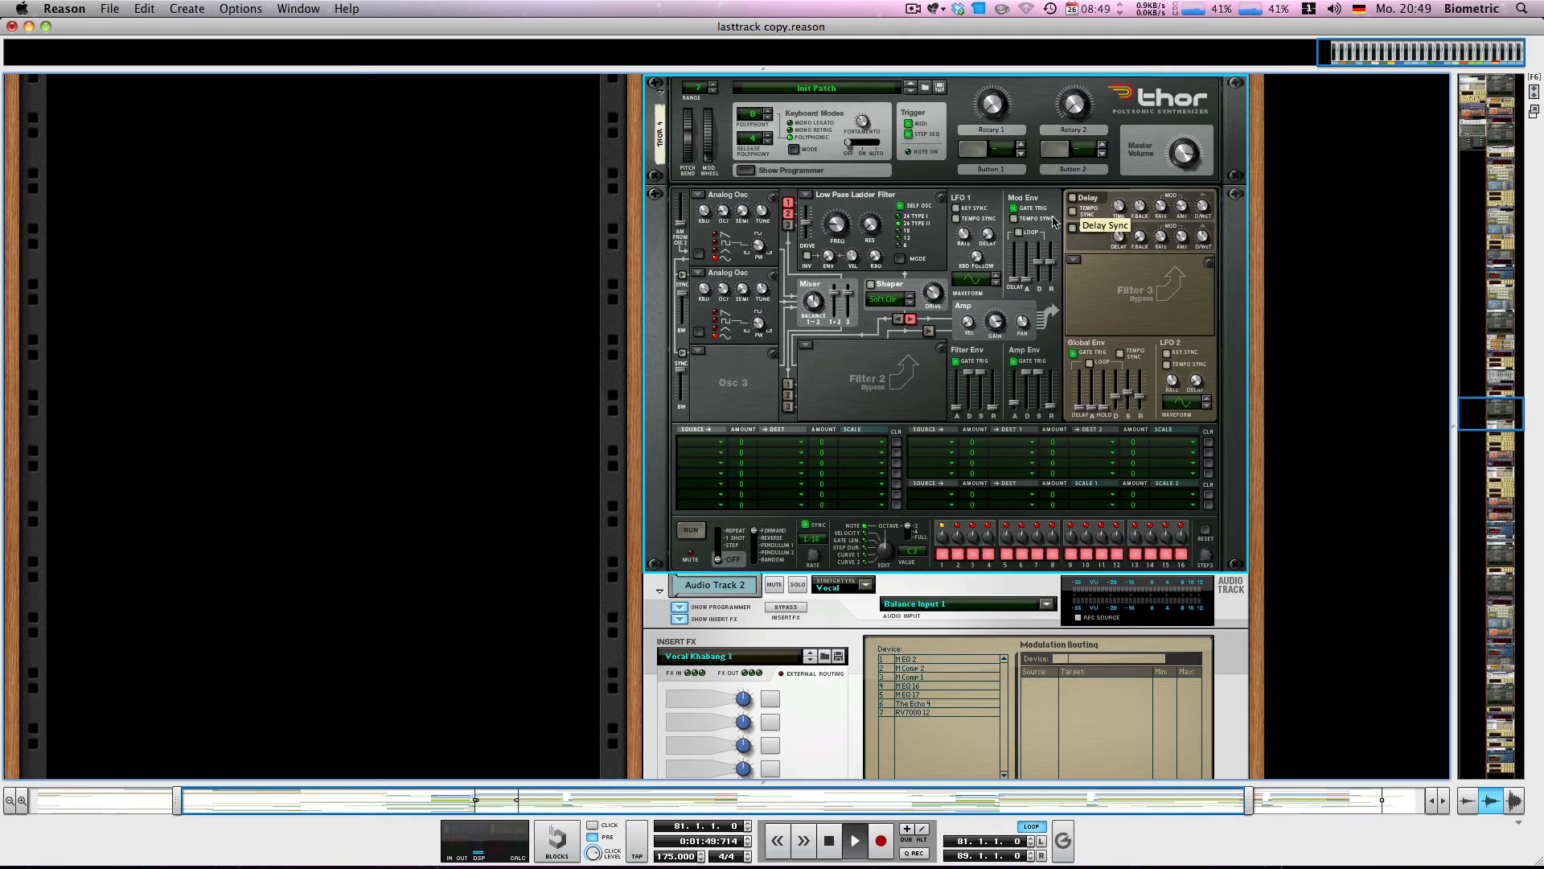
{"action": "key", "text": "F7"}
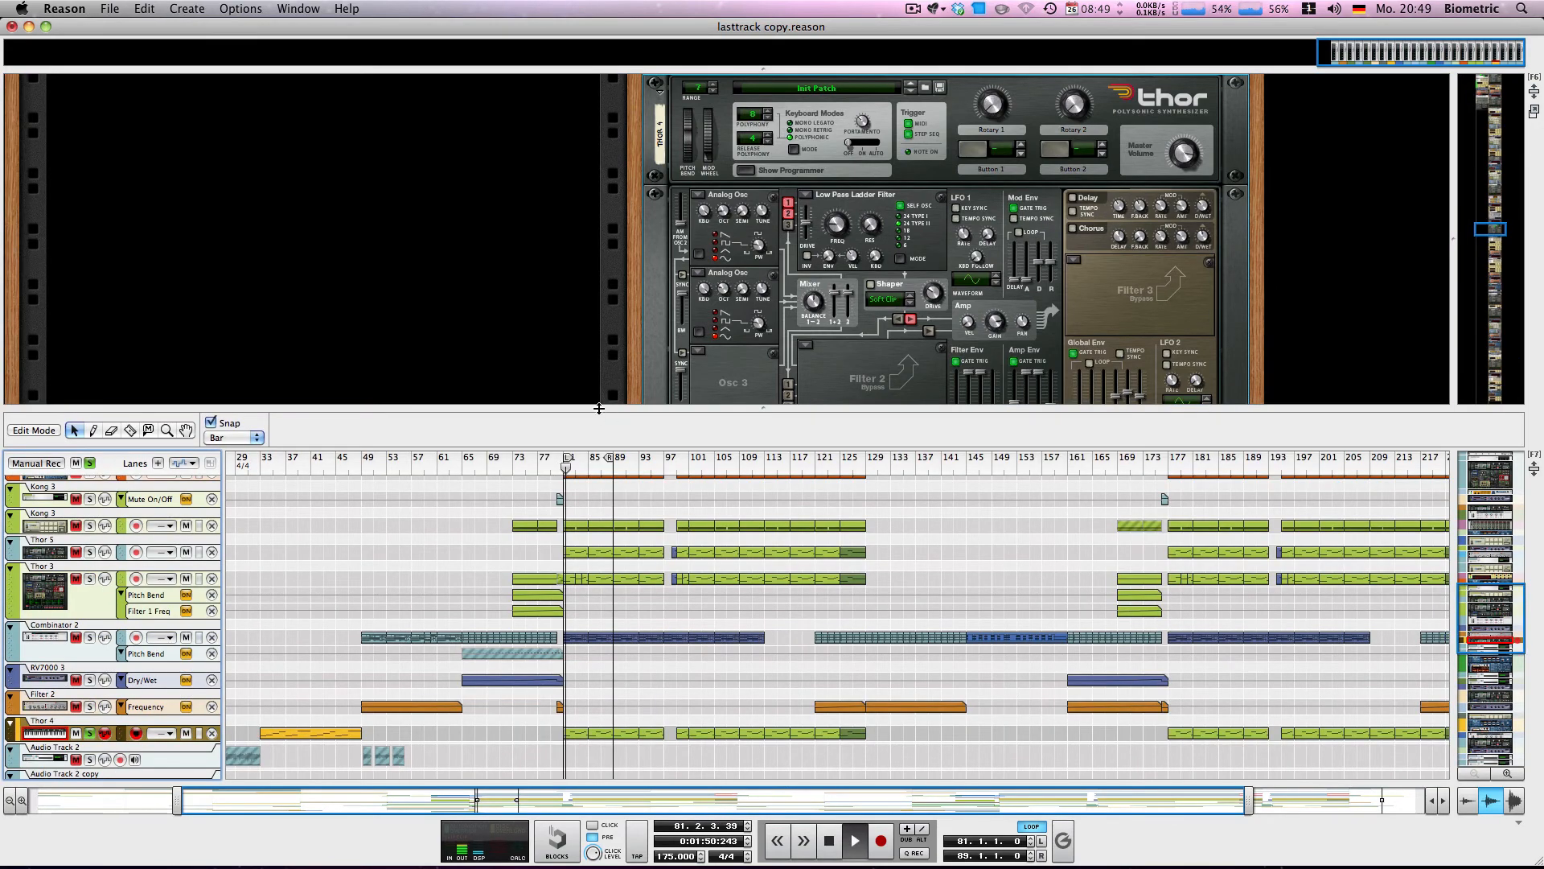
{"action": "left_click_drag", "start_coordinate": [600, 408], "coordinate": [600, 643]}
{"action": "left_click", "coordinate": [722, 291]}
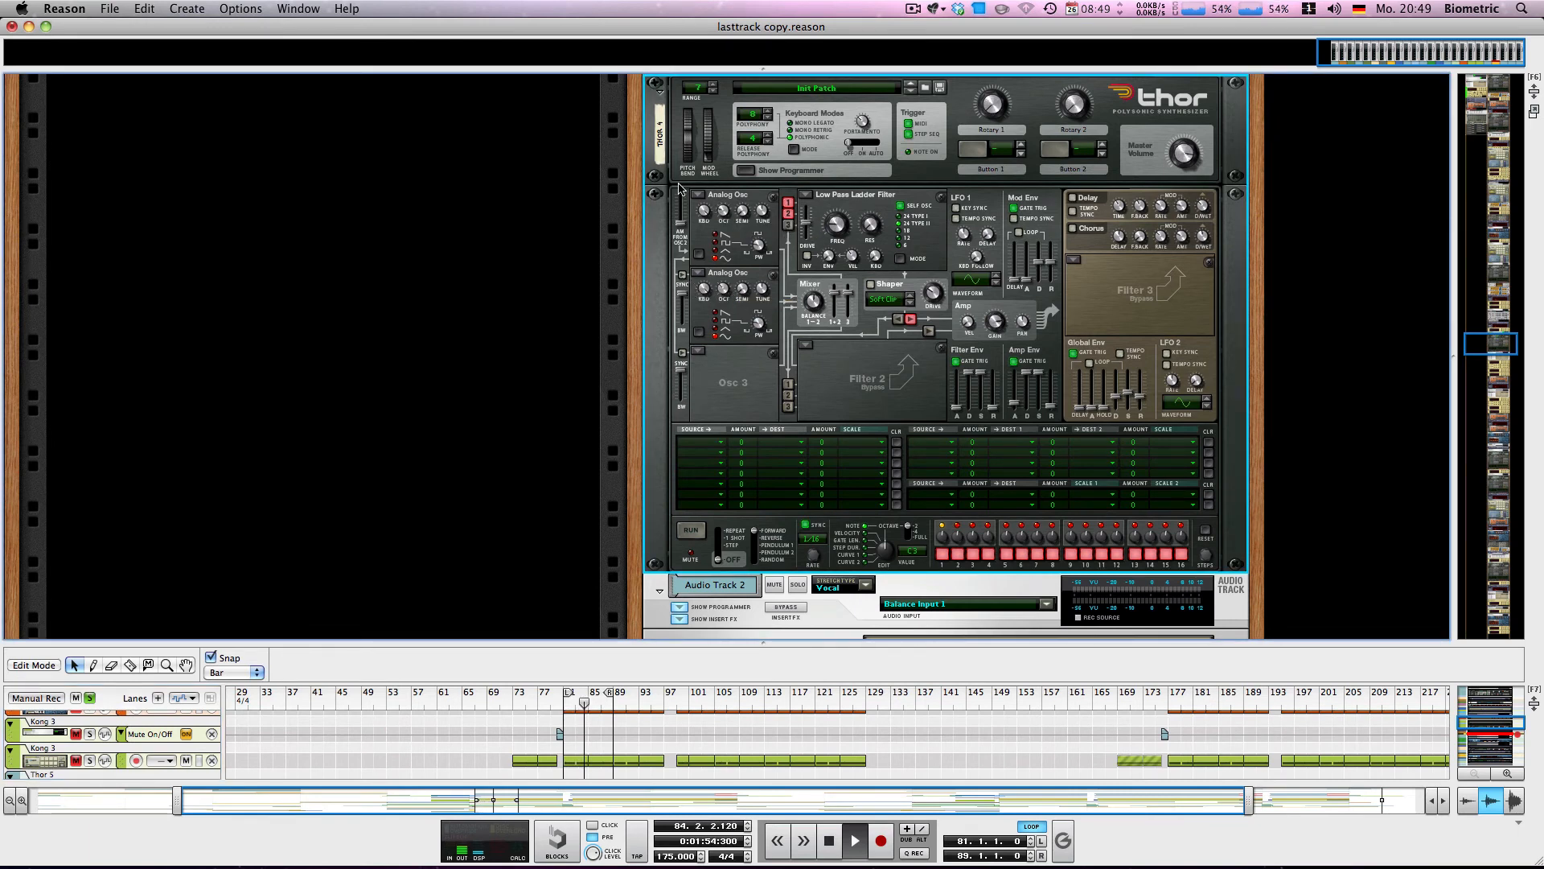
{"action": "key", "text": "space"}
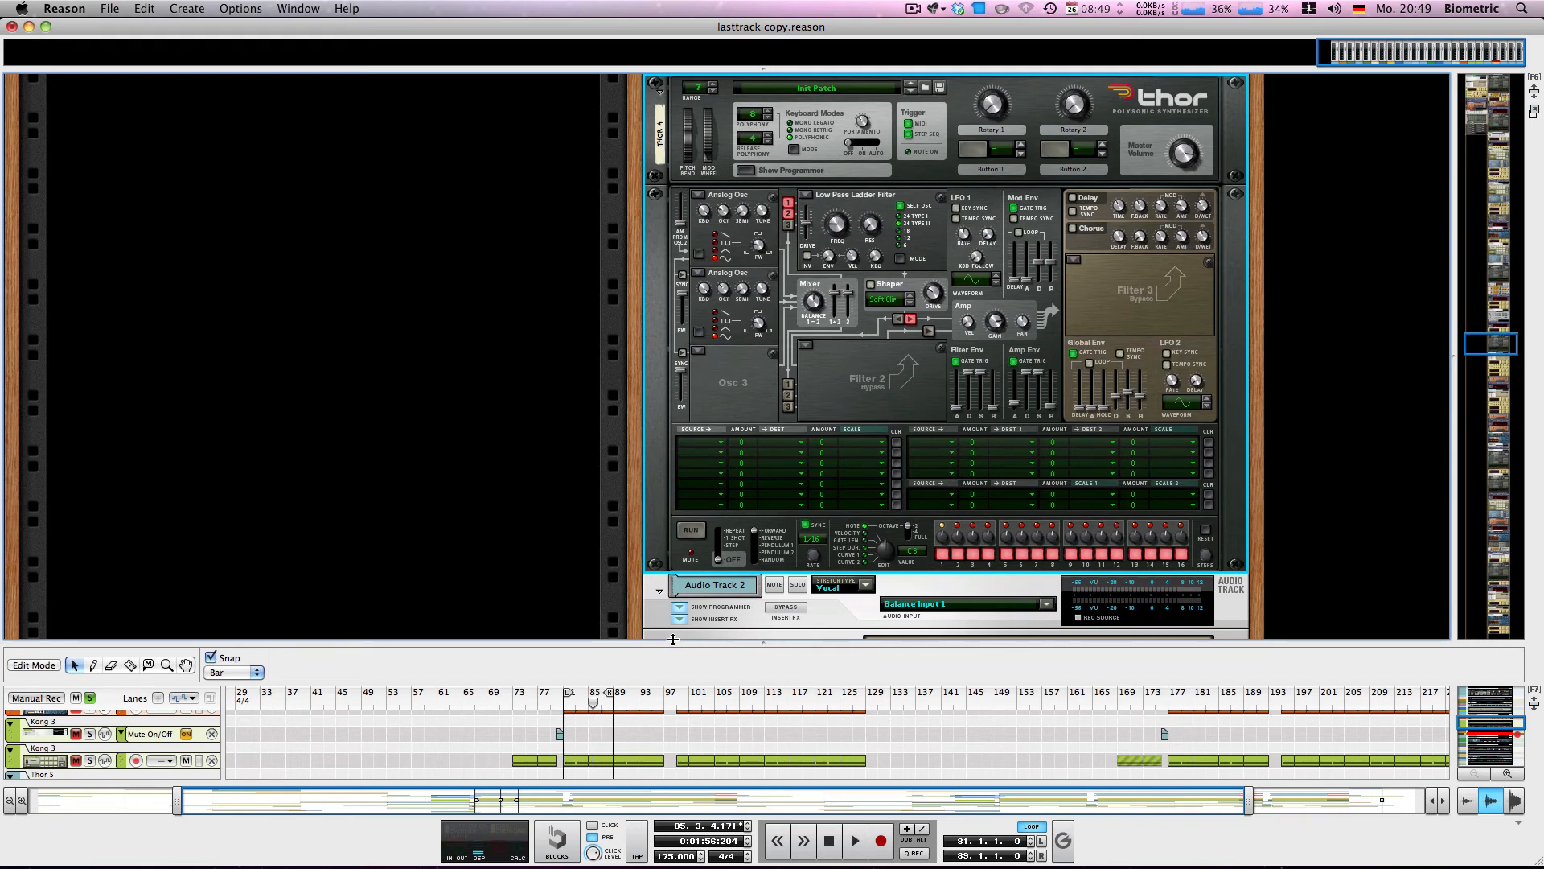
Compare the loop with only Thor 3 soloed against Thor 3 and Thor 5 soloed together.
{"action": "left_click_drag", "start_coordinate": [673, 640], "coordinate": [674, 296]}
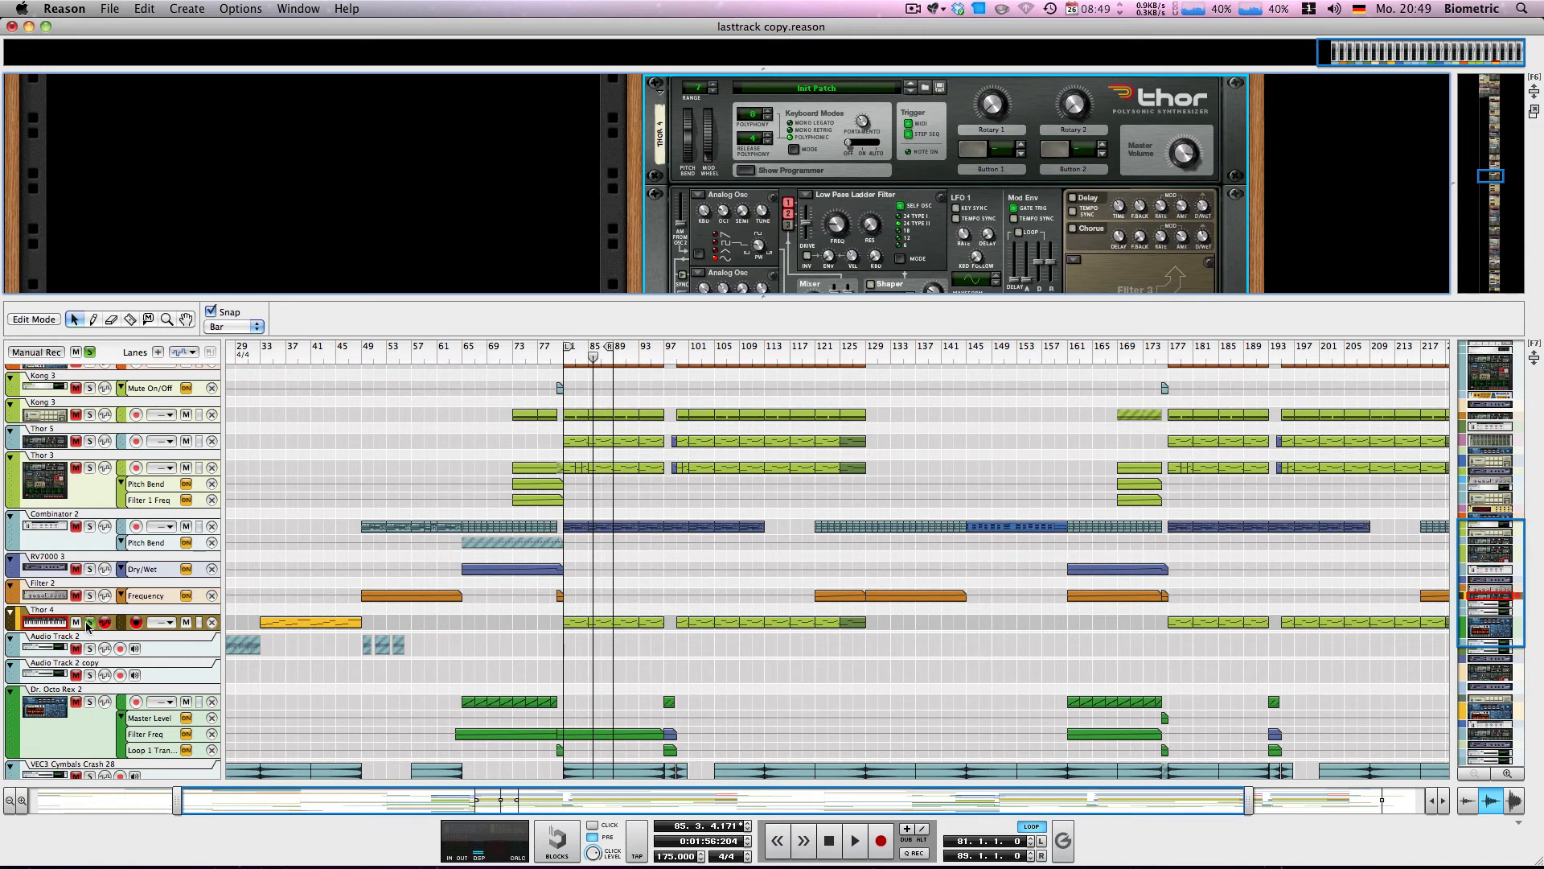
{"action": "left_click", "coordinate": [48, 442]}
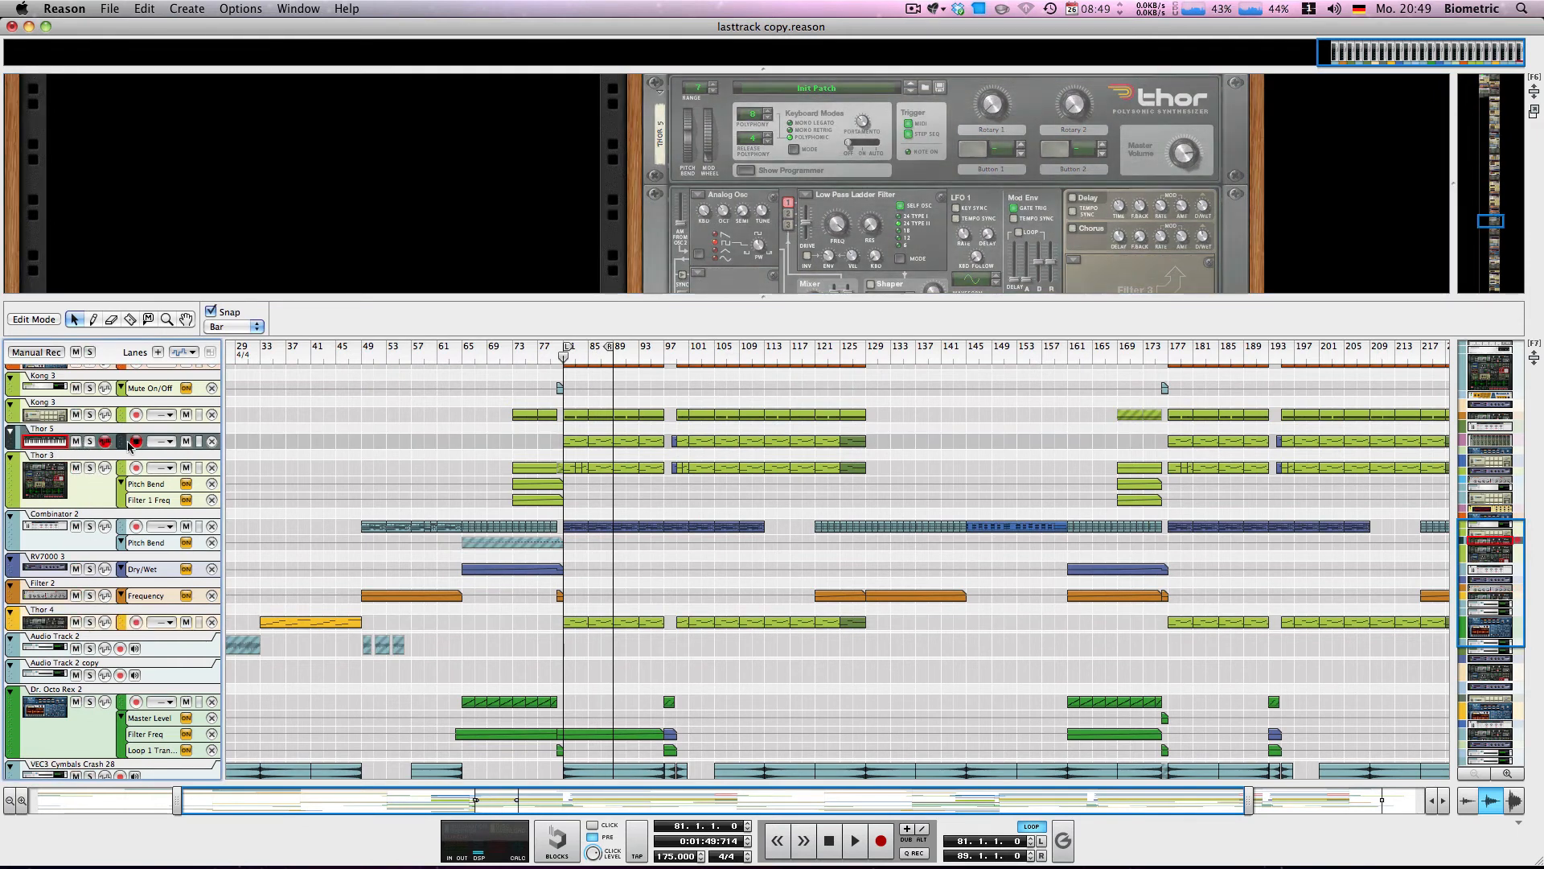
{"action": "left_click", "coordinate": [88, 468]}
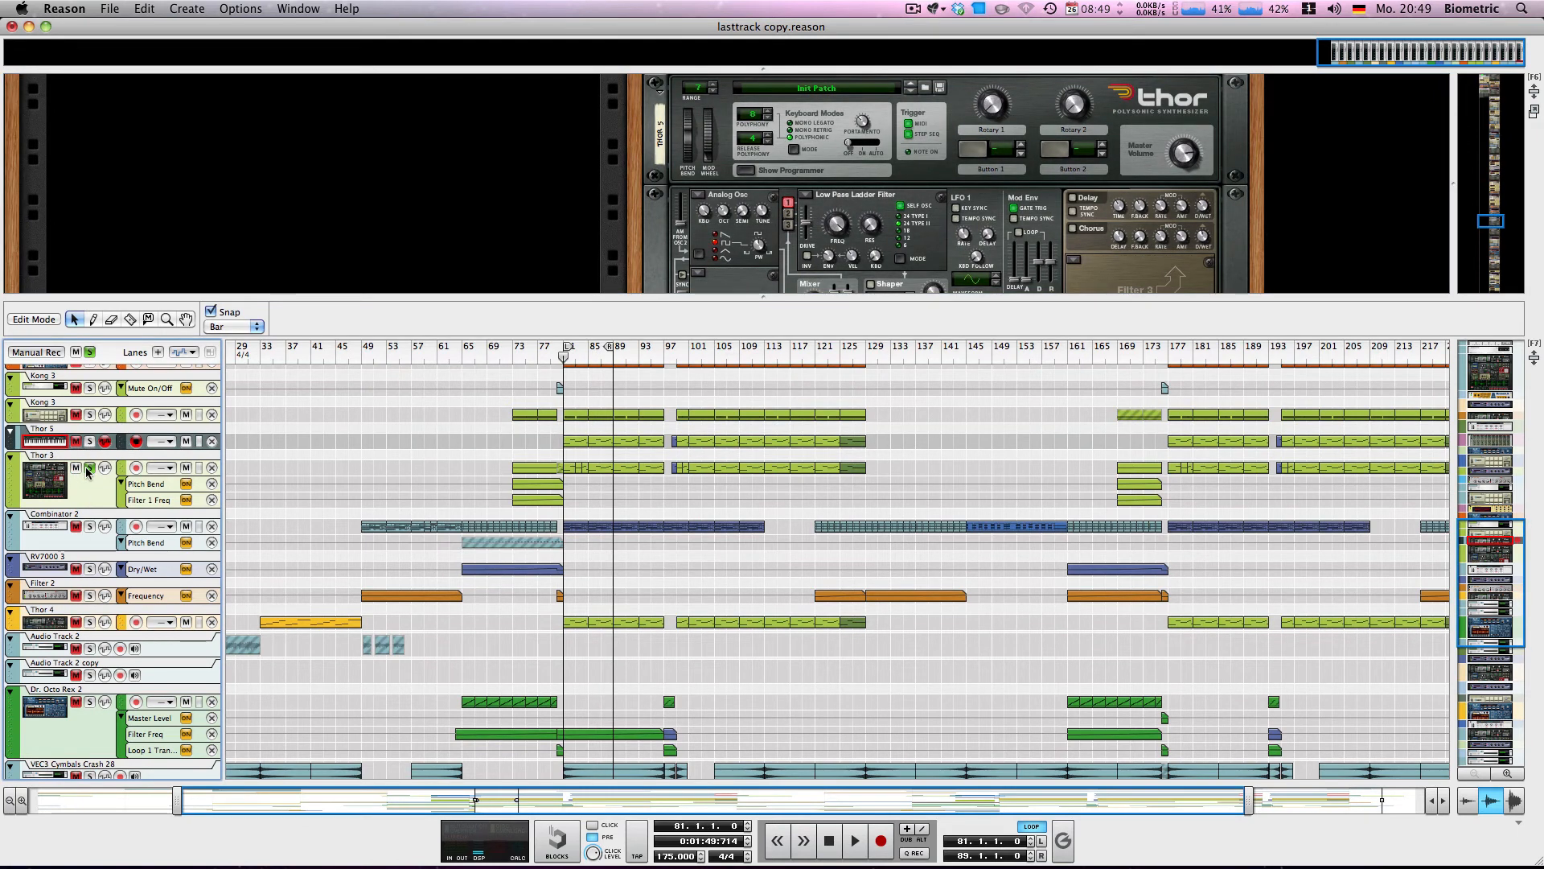
{"action": "key", "text": "space"}
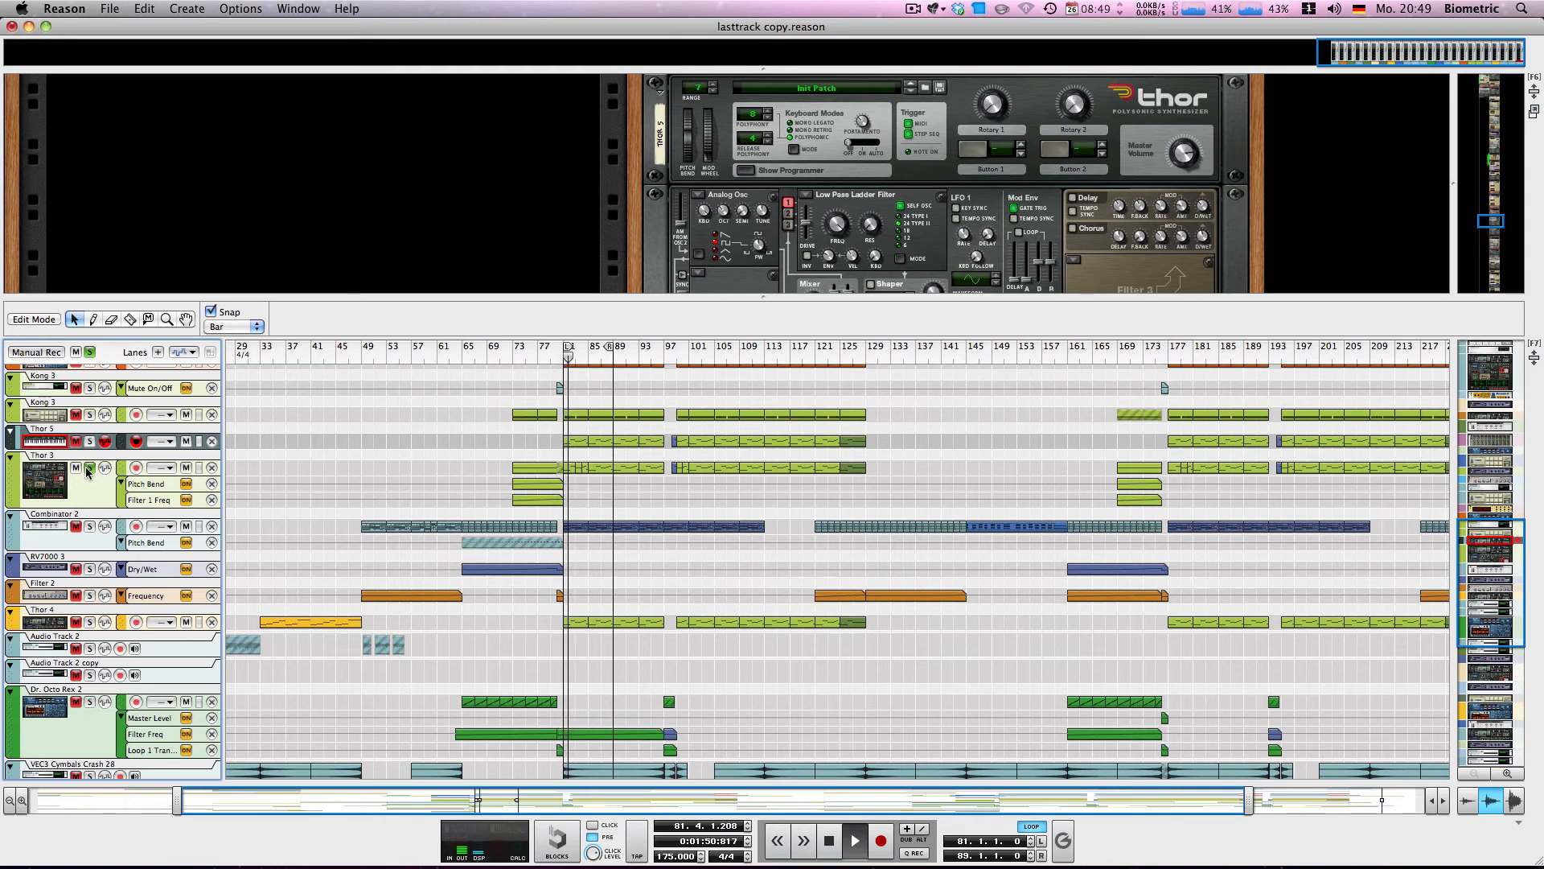
{"action": "key", "text": "space"}
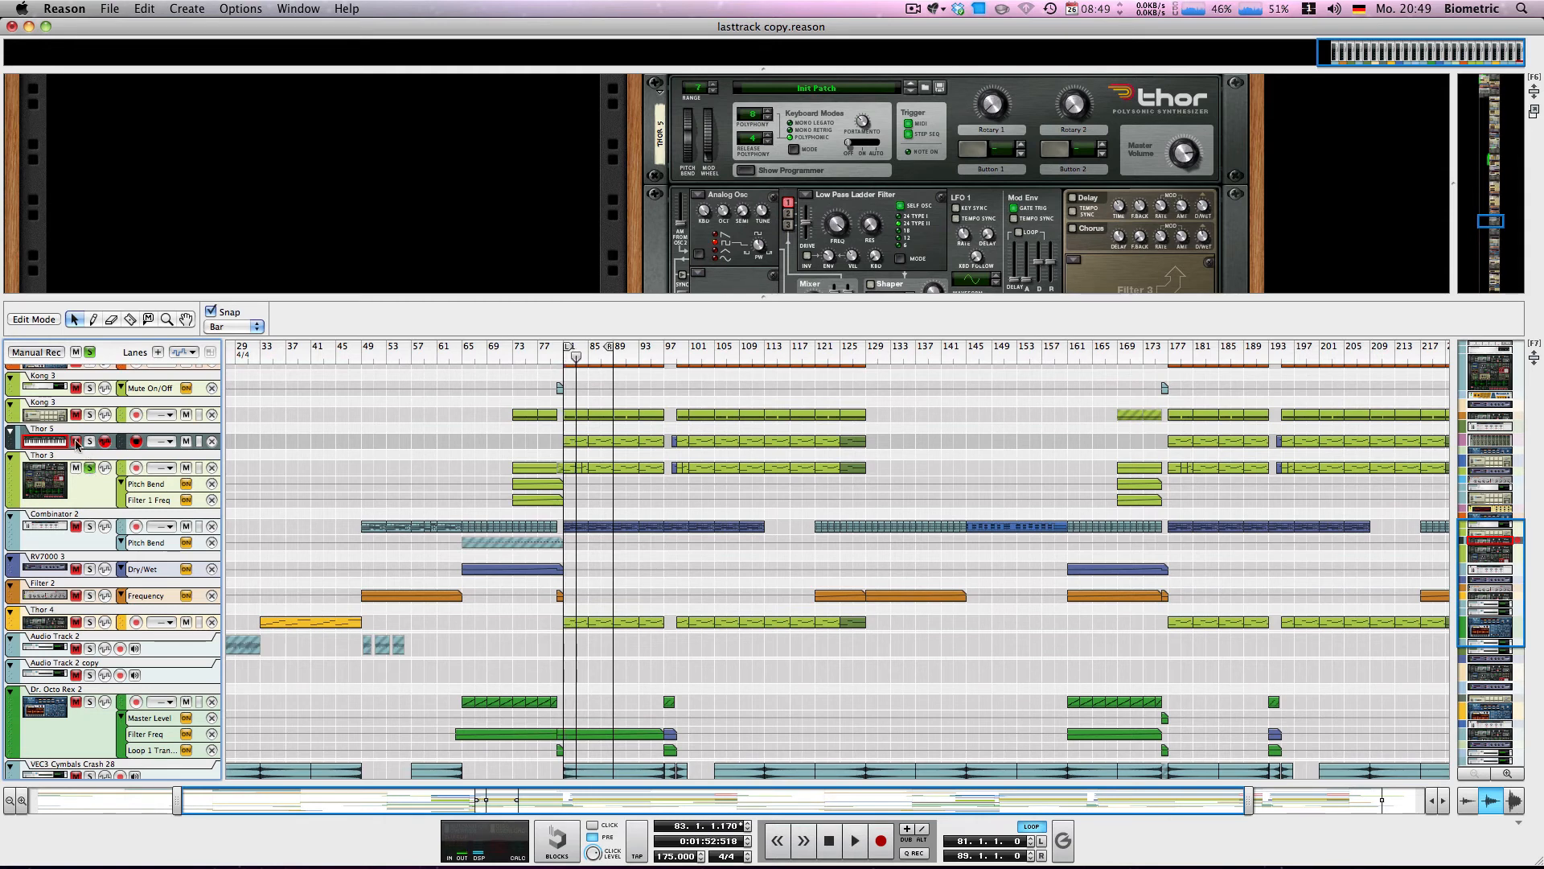
{"action": "left_click", "coordinate": [88, 442]}
{"action": "key", "text": "space"}
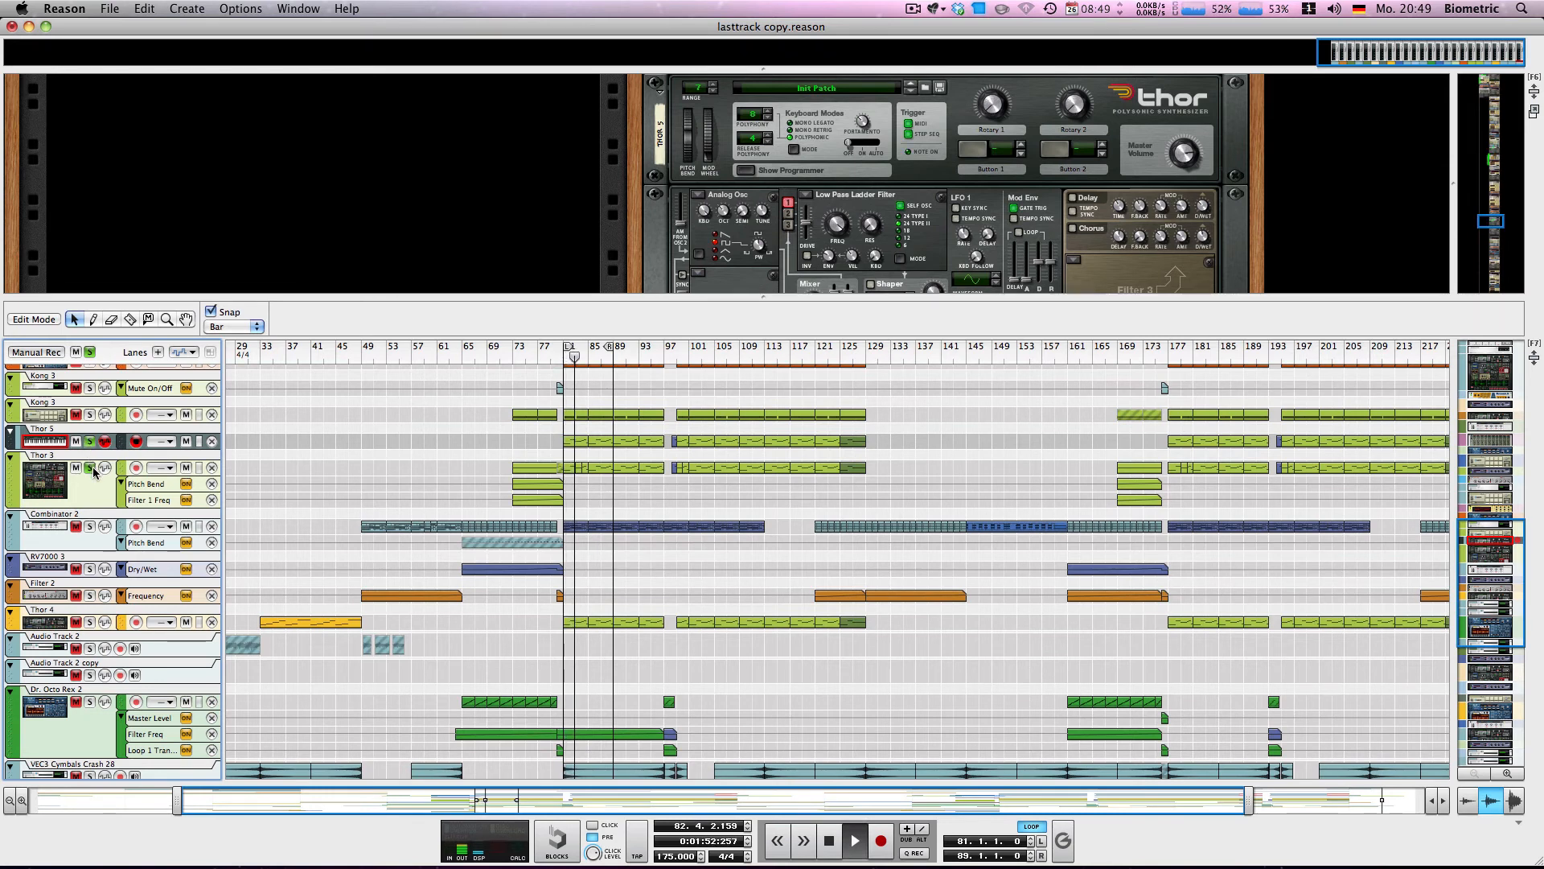
Show the Thor 5 synth in the rack and inspect its patch and its MClass Equalizer's Parametric 2 gain.
{"action": "left_click", "coordinate": [40, 442]}
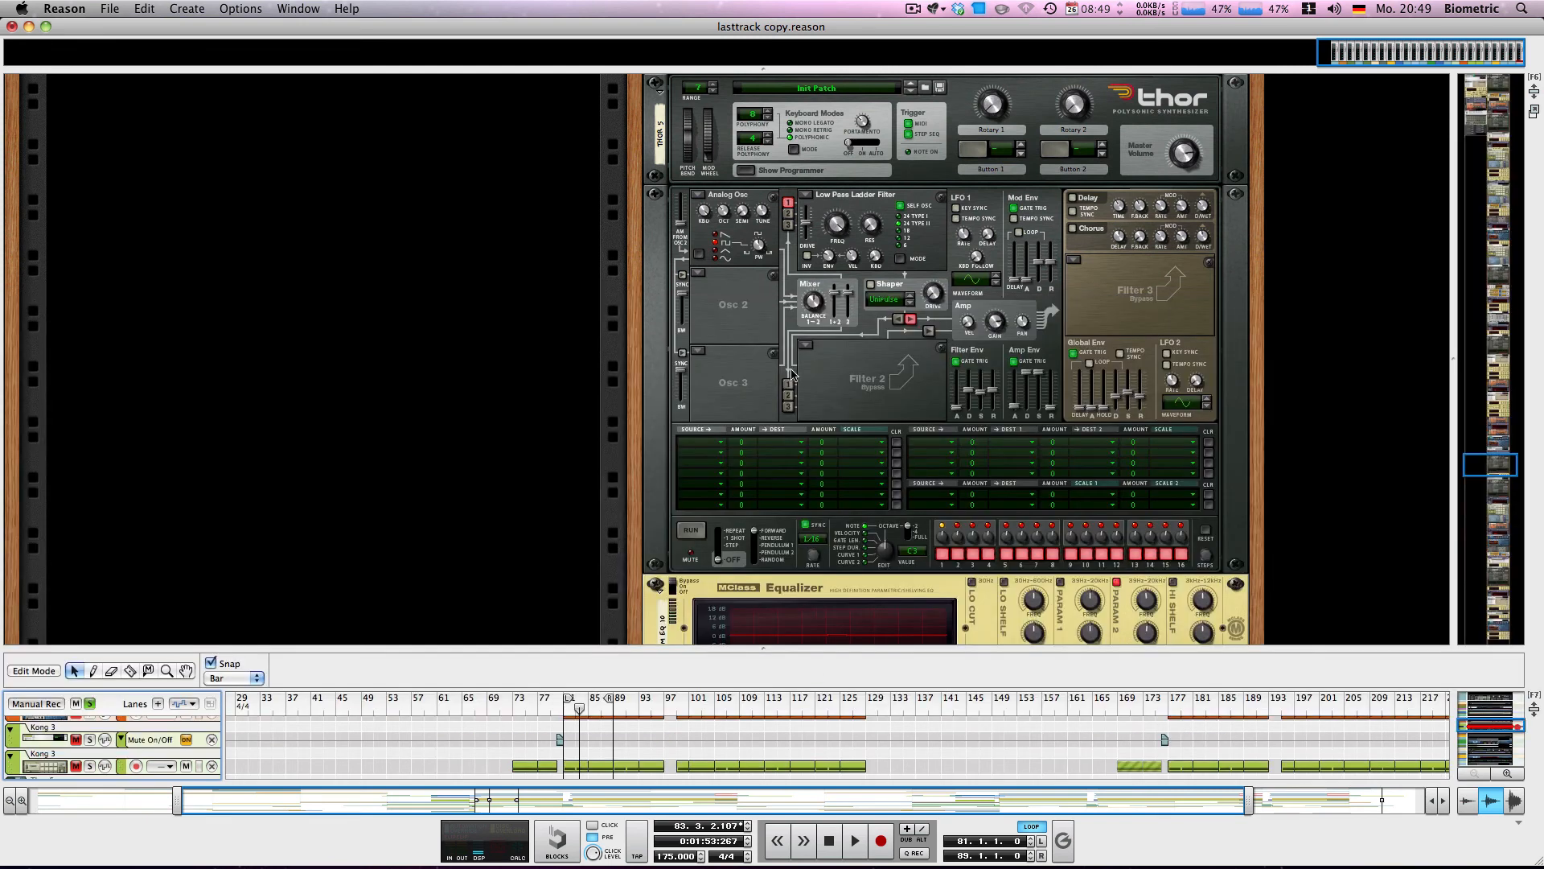
{"action": "scroll", "coordinate": [1097, 445], "scroll_direction": "down", "scroll_amount": 5}
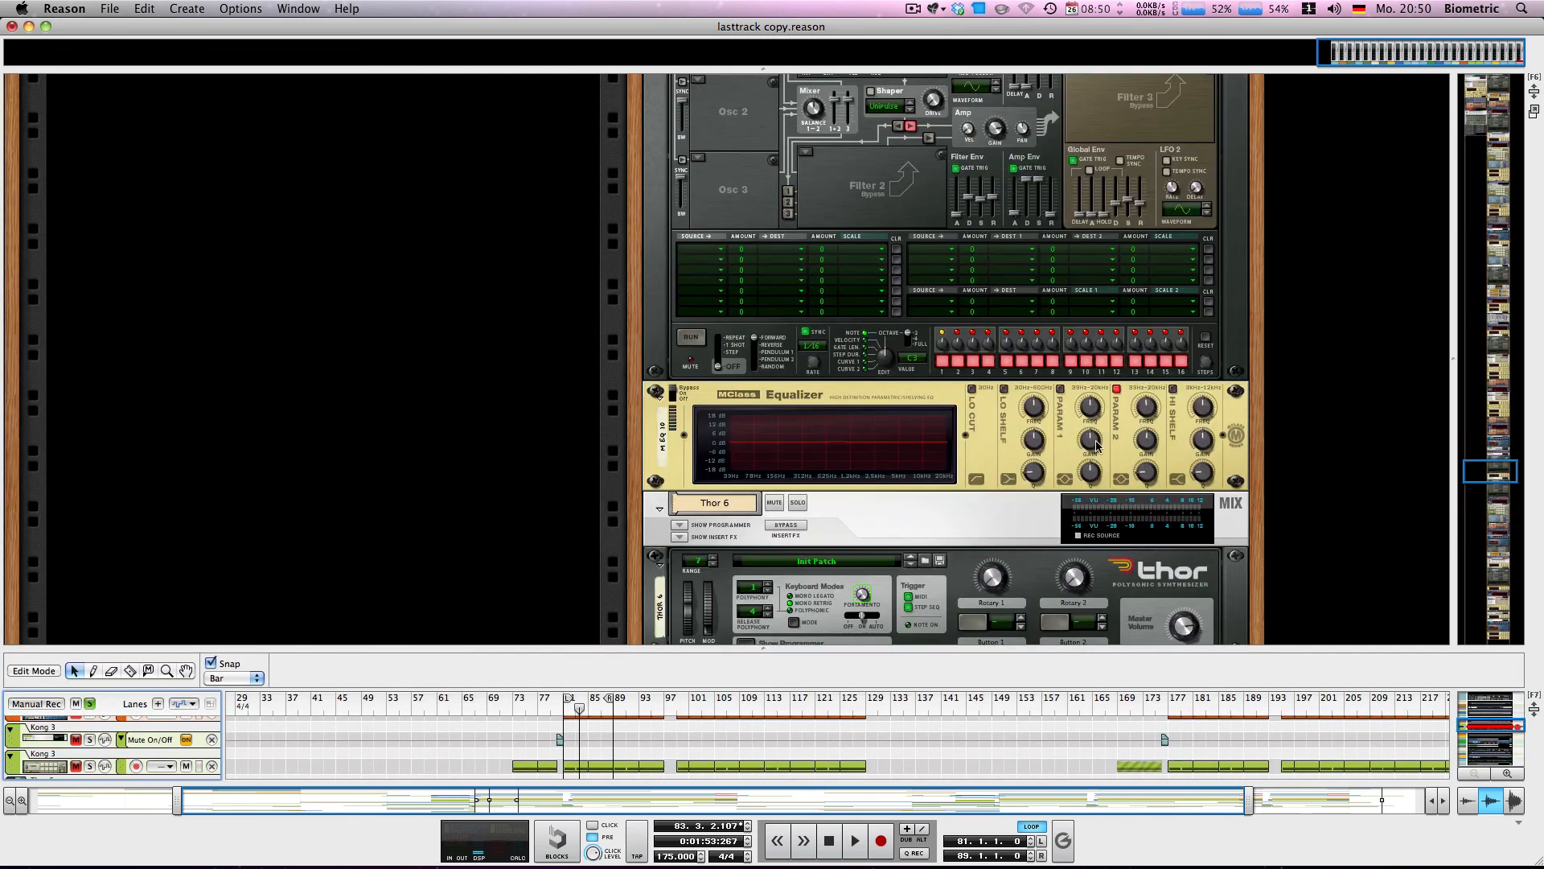
{"action": "left_click", "coordinate": [1142, 442]}
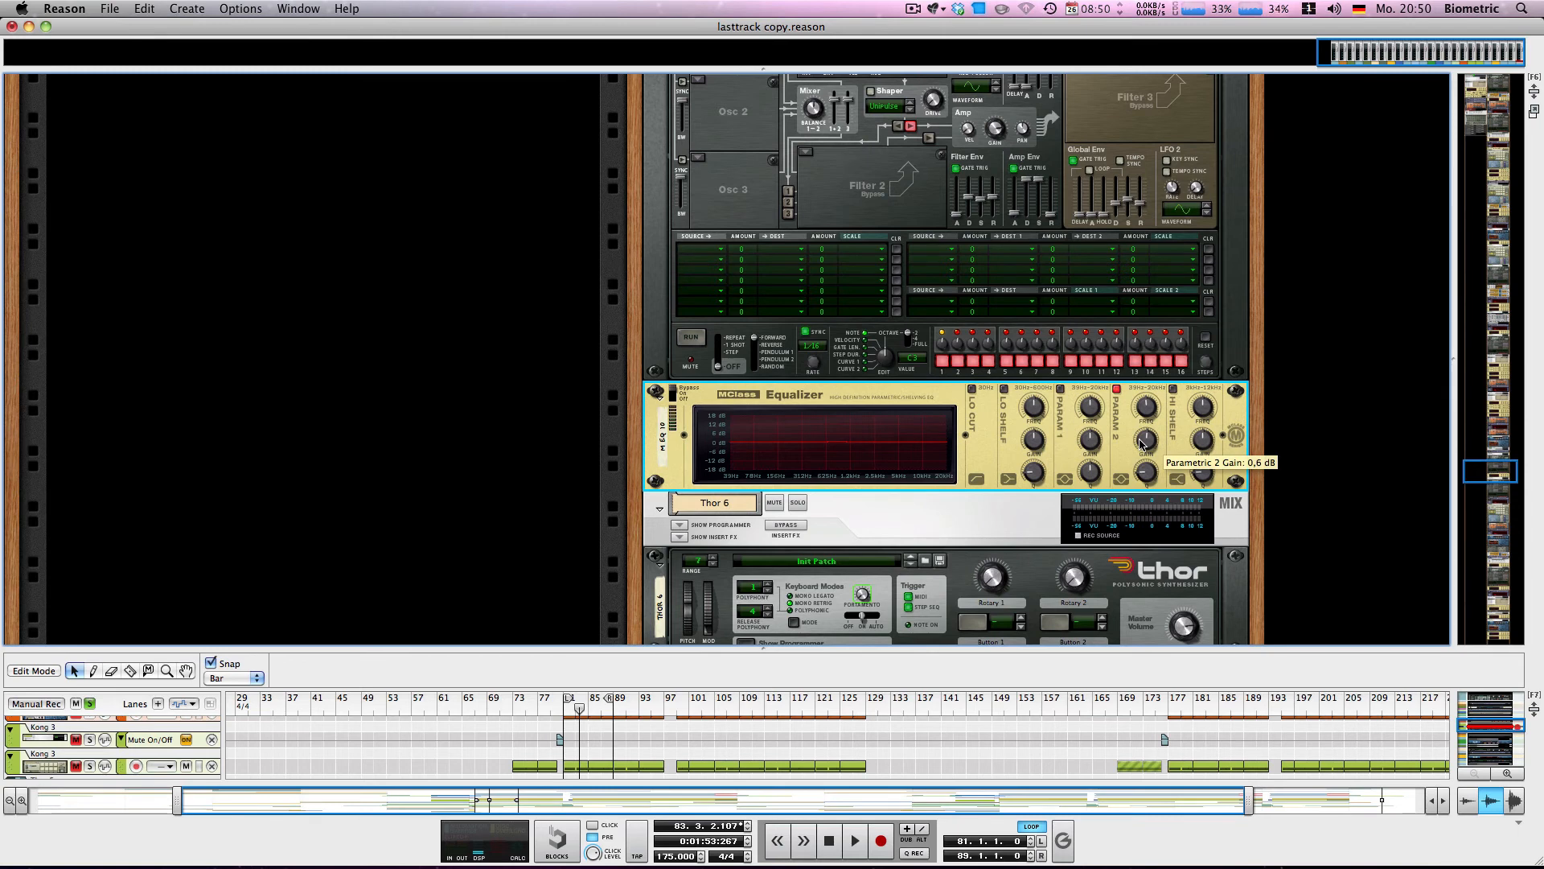
{"action": "scroll", "coordinate": [815, 384], "scroll_direction": "up", "scroll_amount": 3}
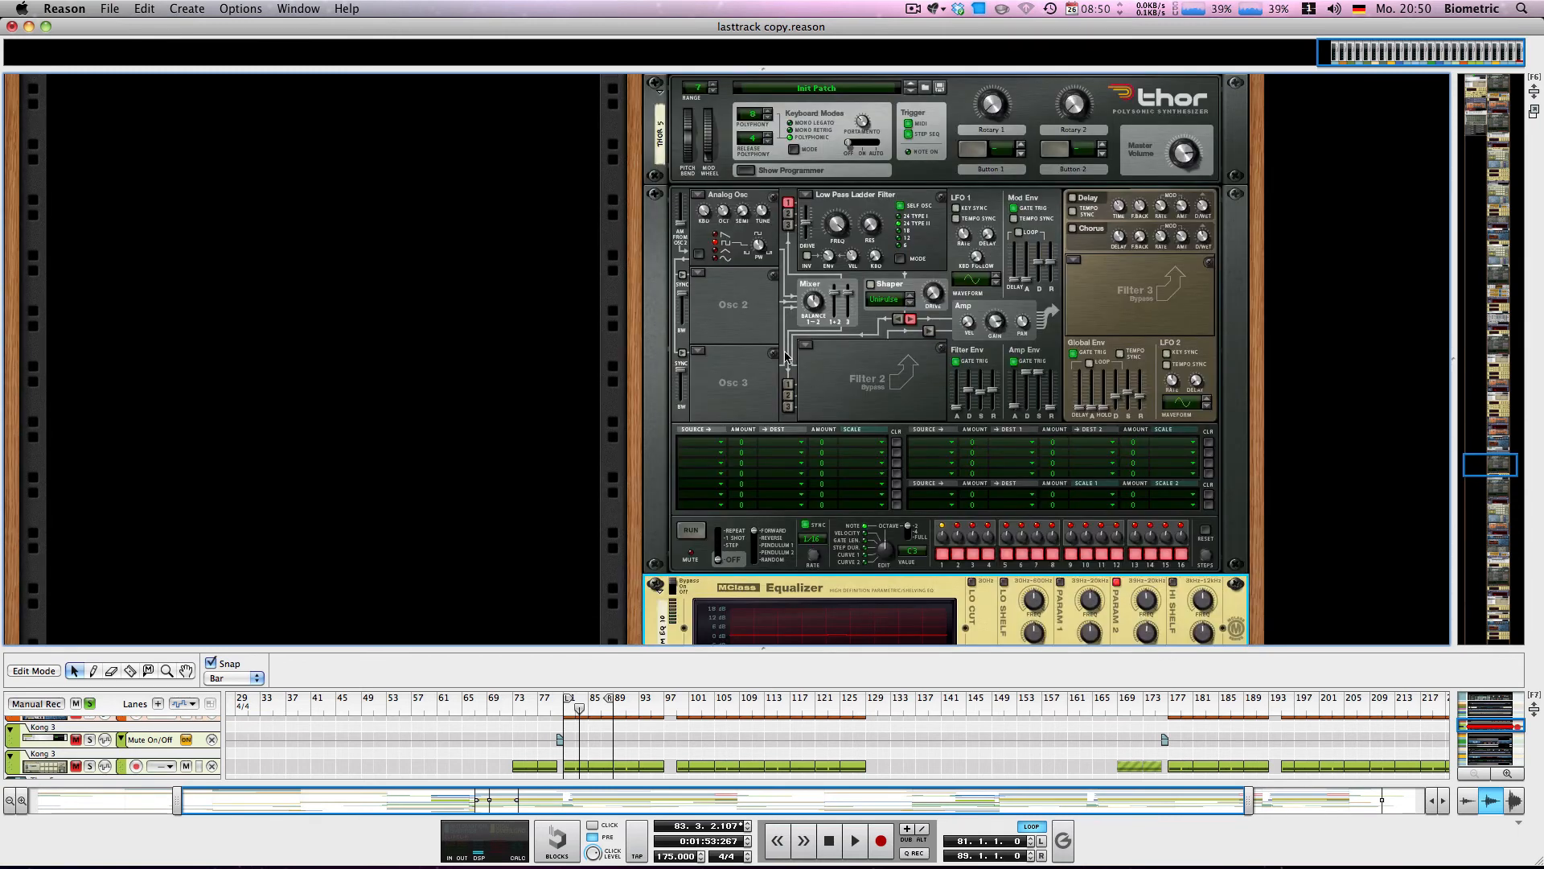
{"action": "scroll", "coordinate": [786, 358], "scroll_direction": "up", "scroll_amount": 2}
Enlarge the sequencer, select the Thor 3 track and play the loop, adding Thor 5's solo during playback.
{"action": "left_click_drag", "start_coordinate": [658, 649], "coordinate": [544, 332]}
{"action": "scroll", "coordinate": [473, 263], "scroll_direction": "down", "scroll_amount": 2}
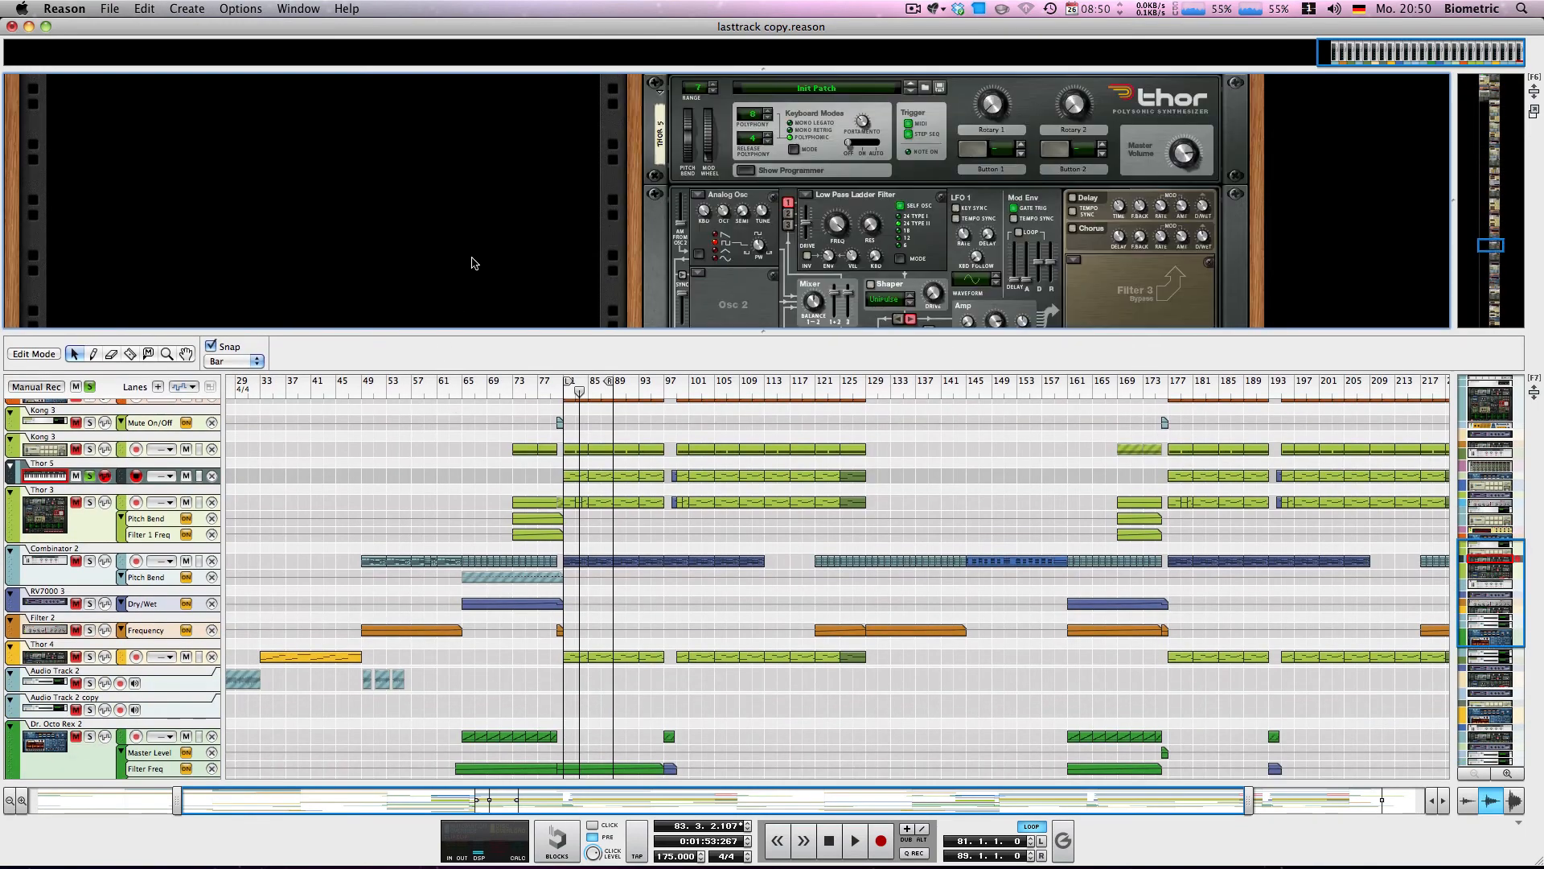
{"action": "left_click", "coordinate": [60, 504]}
{"action": "key", "text": "space"}
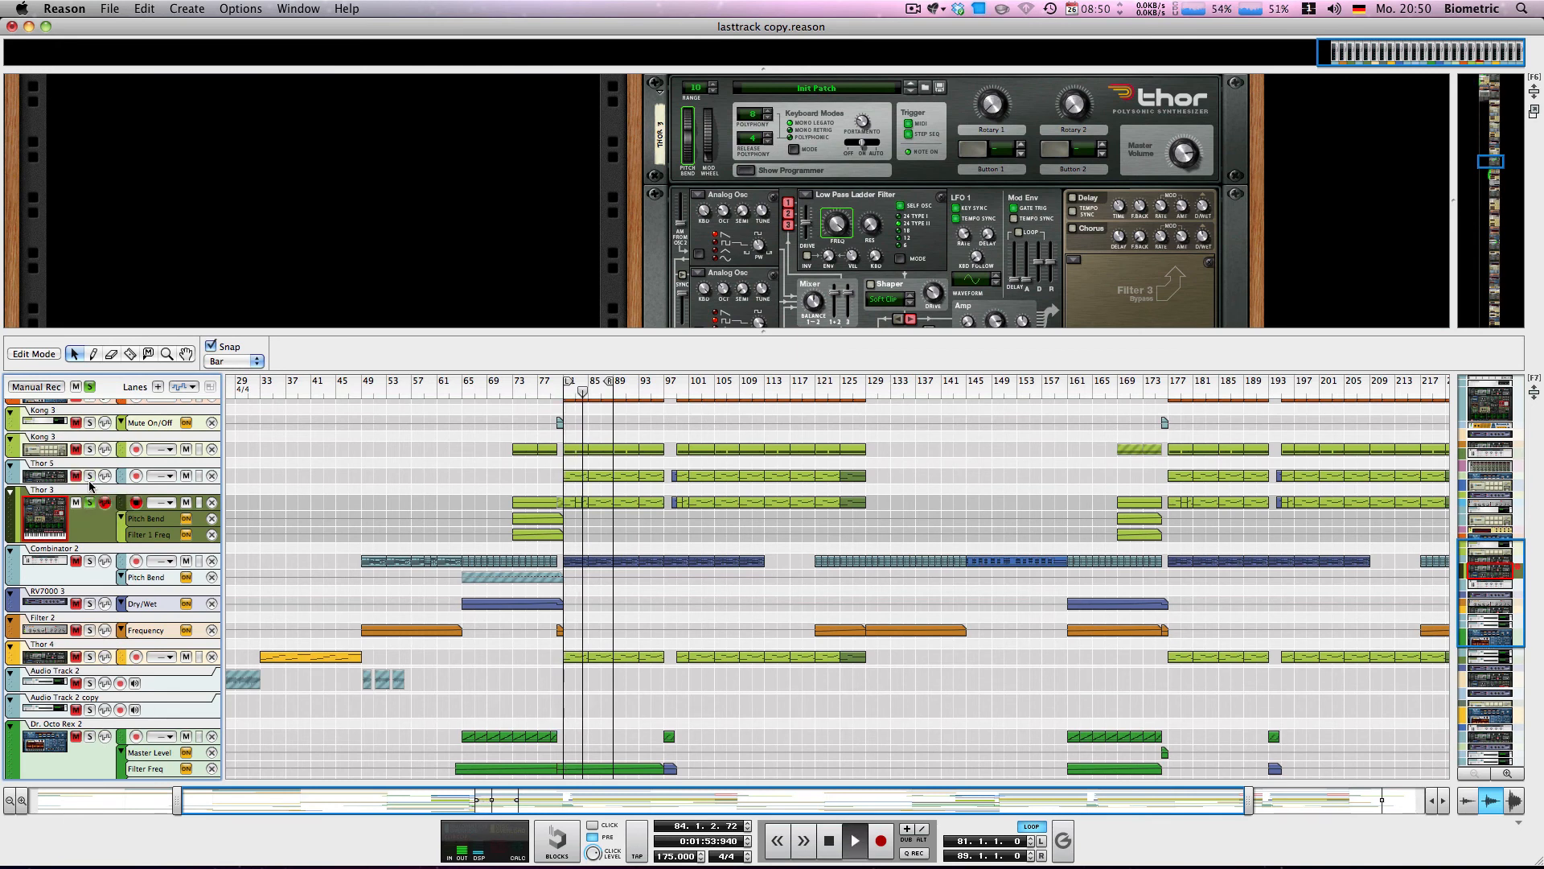
{"action": "left_click", "coordinate": [90, 476]}
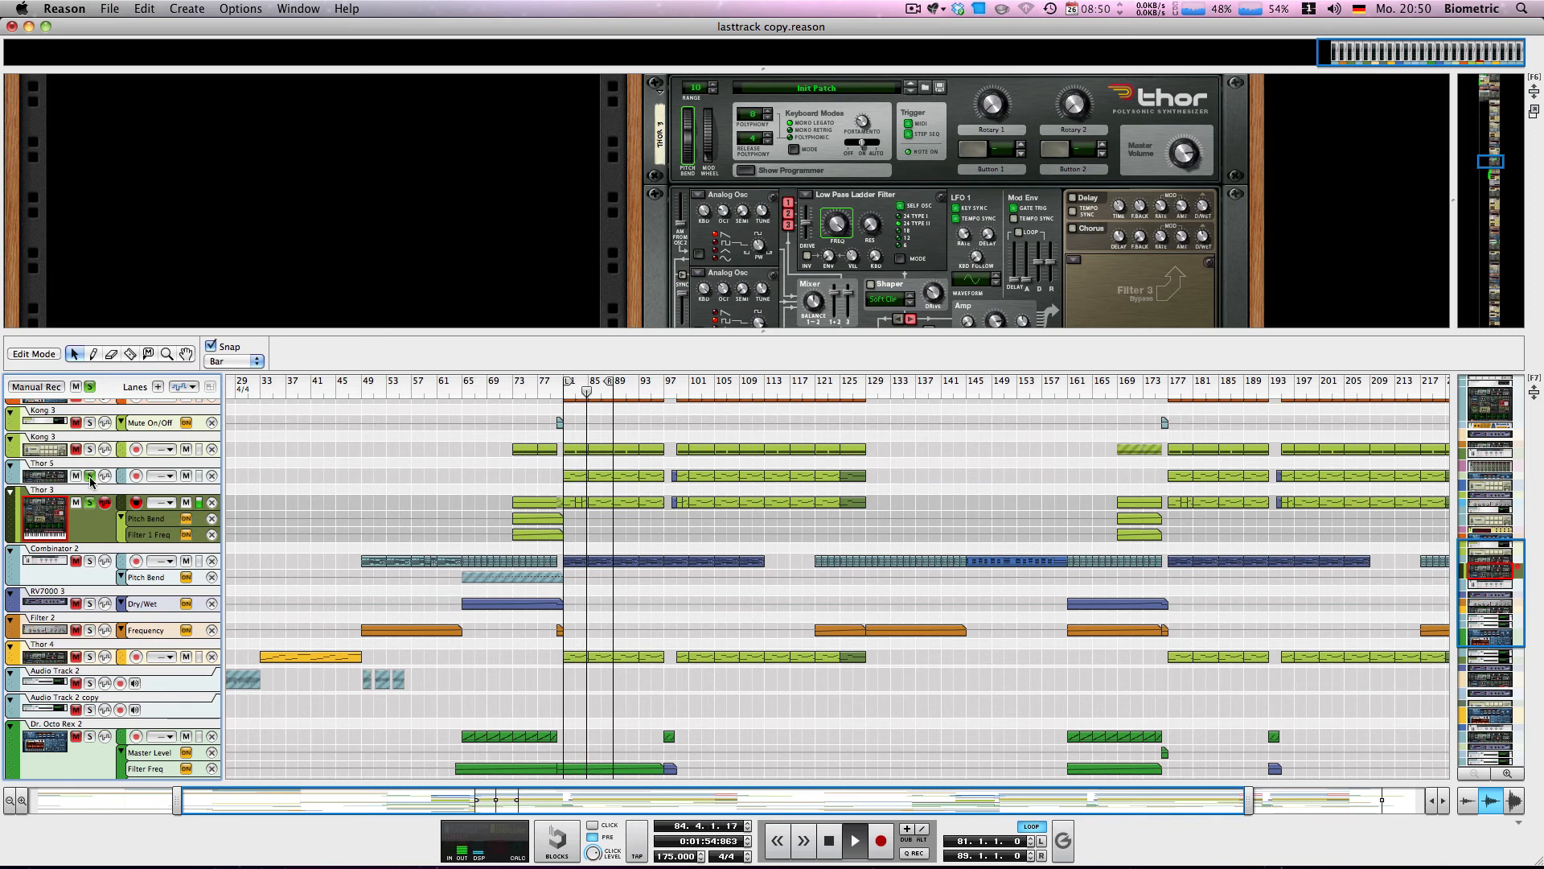
{"action": "key", "text": "space"}
Clear all solos, compare the full loop with Thor 5 muted and unmuted, and return to Thor 3 in the full rack.
{"action": "left_click", "coordinate": [89, 387]}
{"action": "key", "text": "shift+Return"}
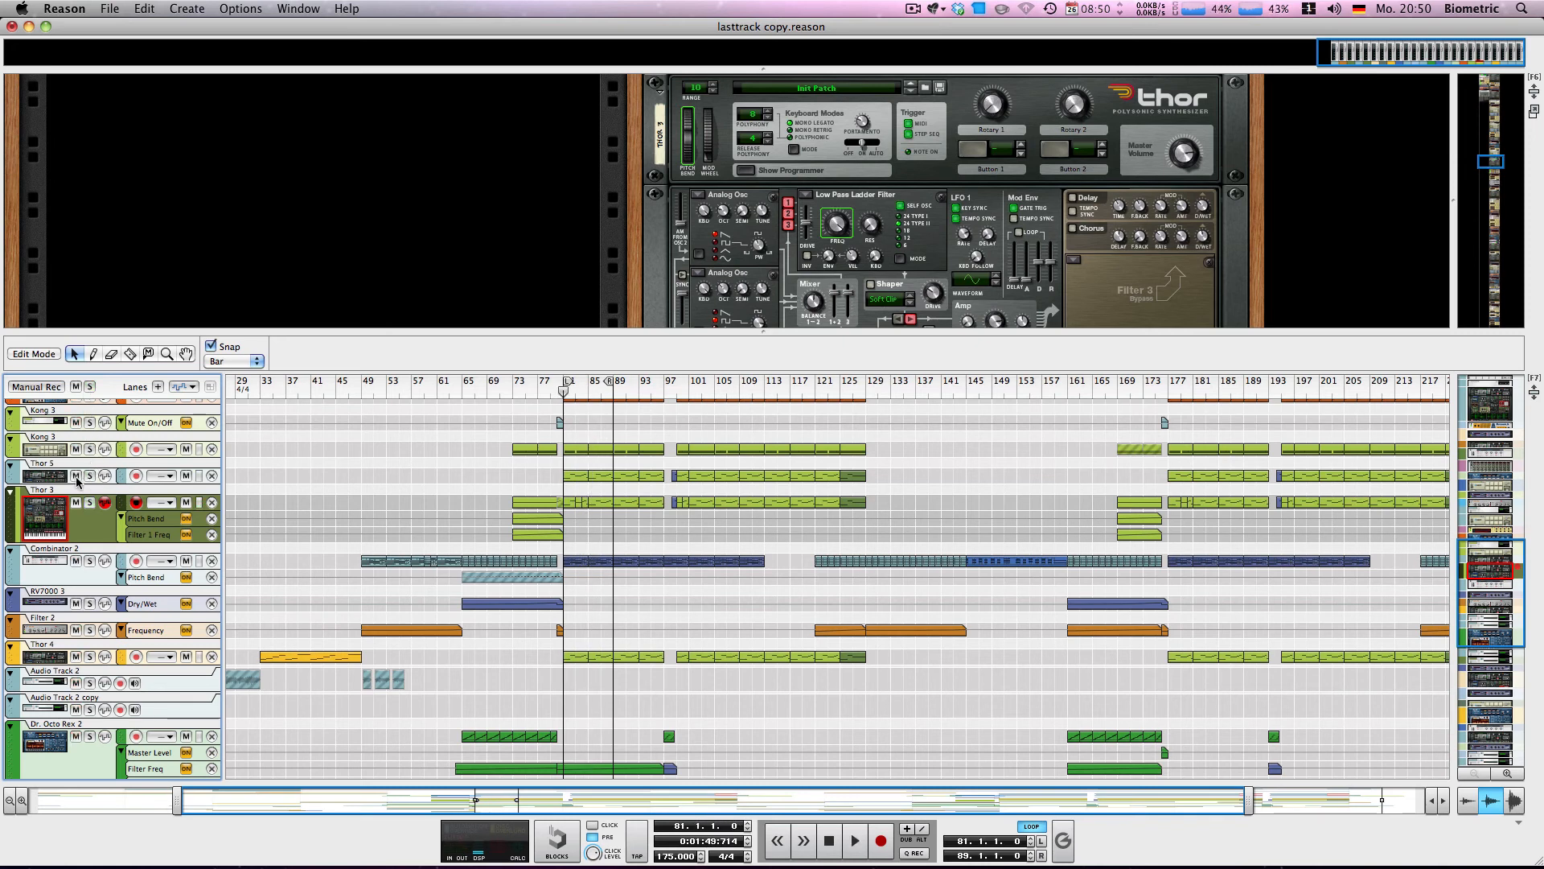
{"action": "left_click", "coordinate": [76, 477]}
{"action": "key", "text": "space"}
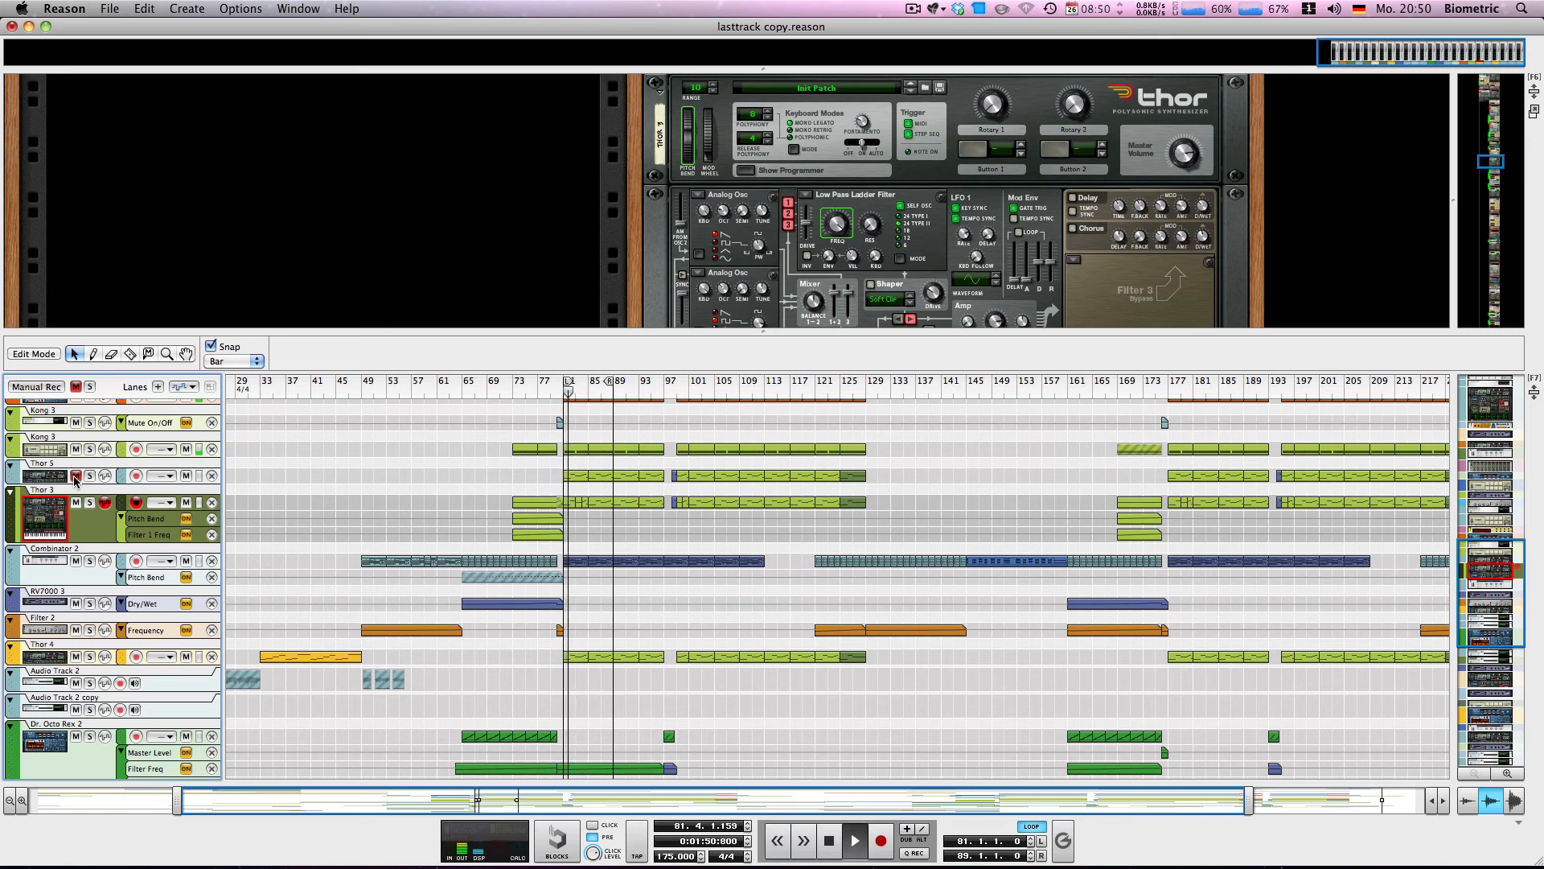
{"action": "left_click", "coordinate": [75, 477]}
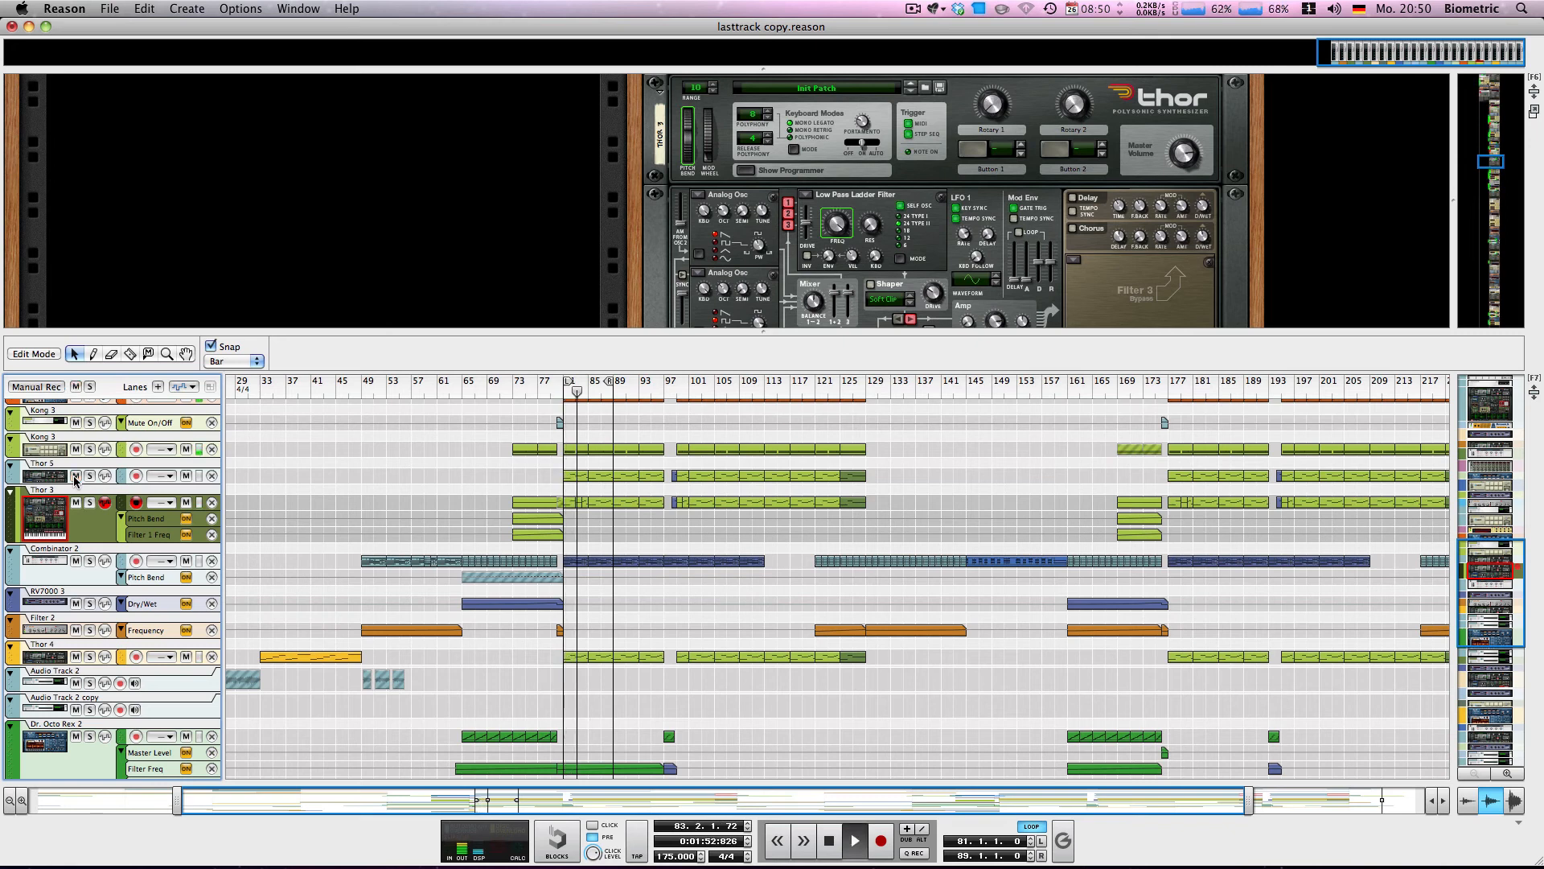
{"action": "key", "text": "space"}
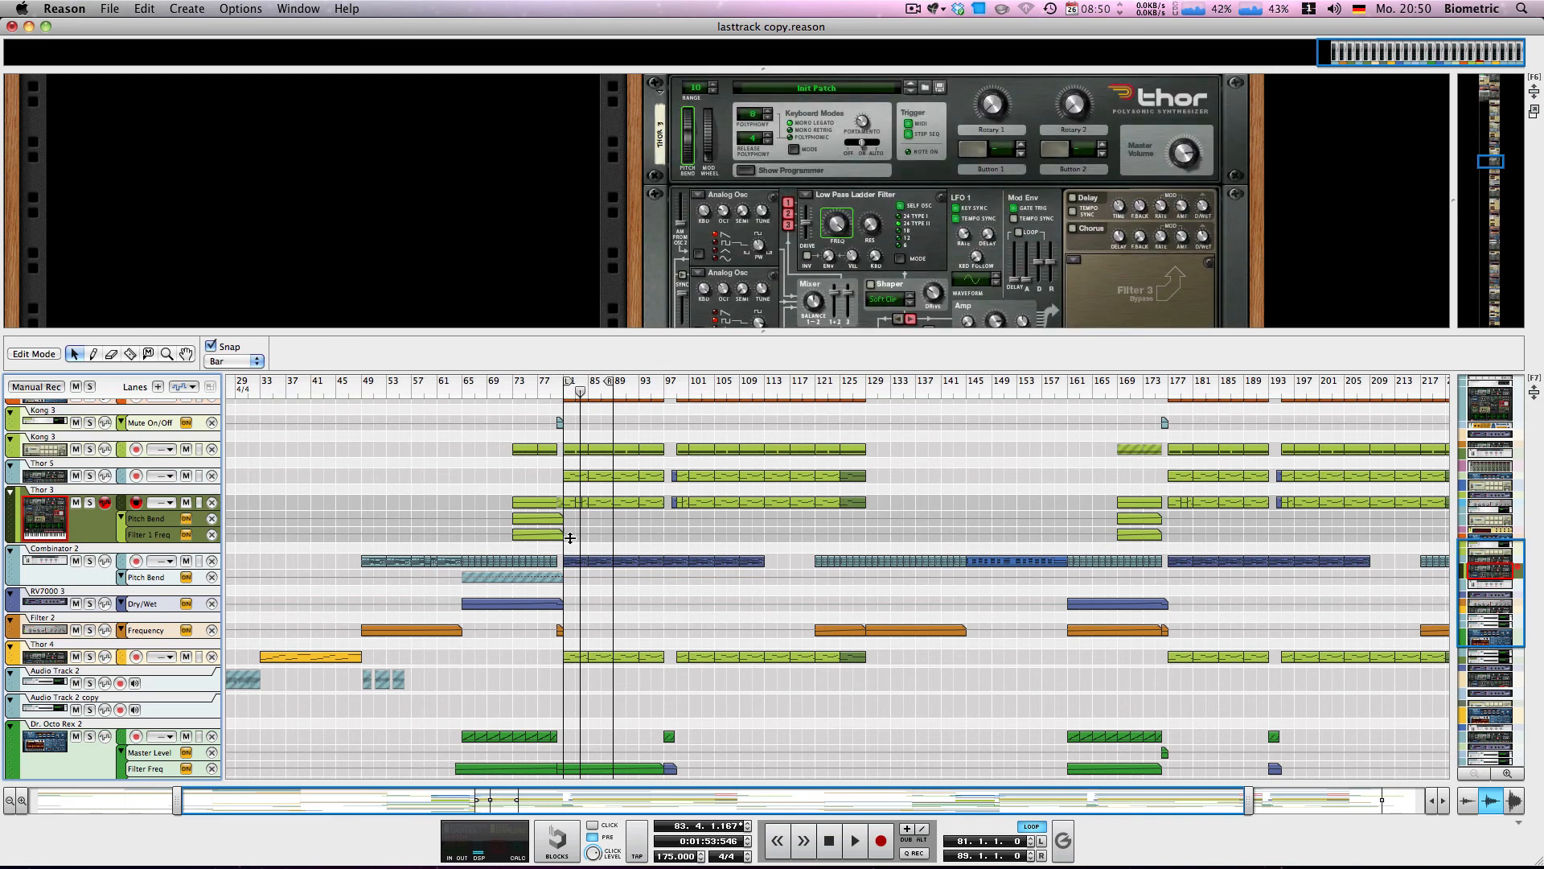
{"action": "key", "text": "F7"}
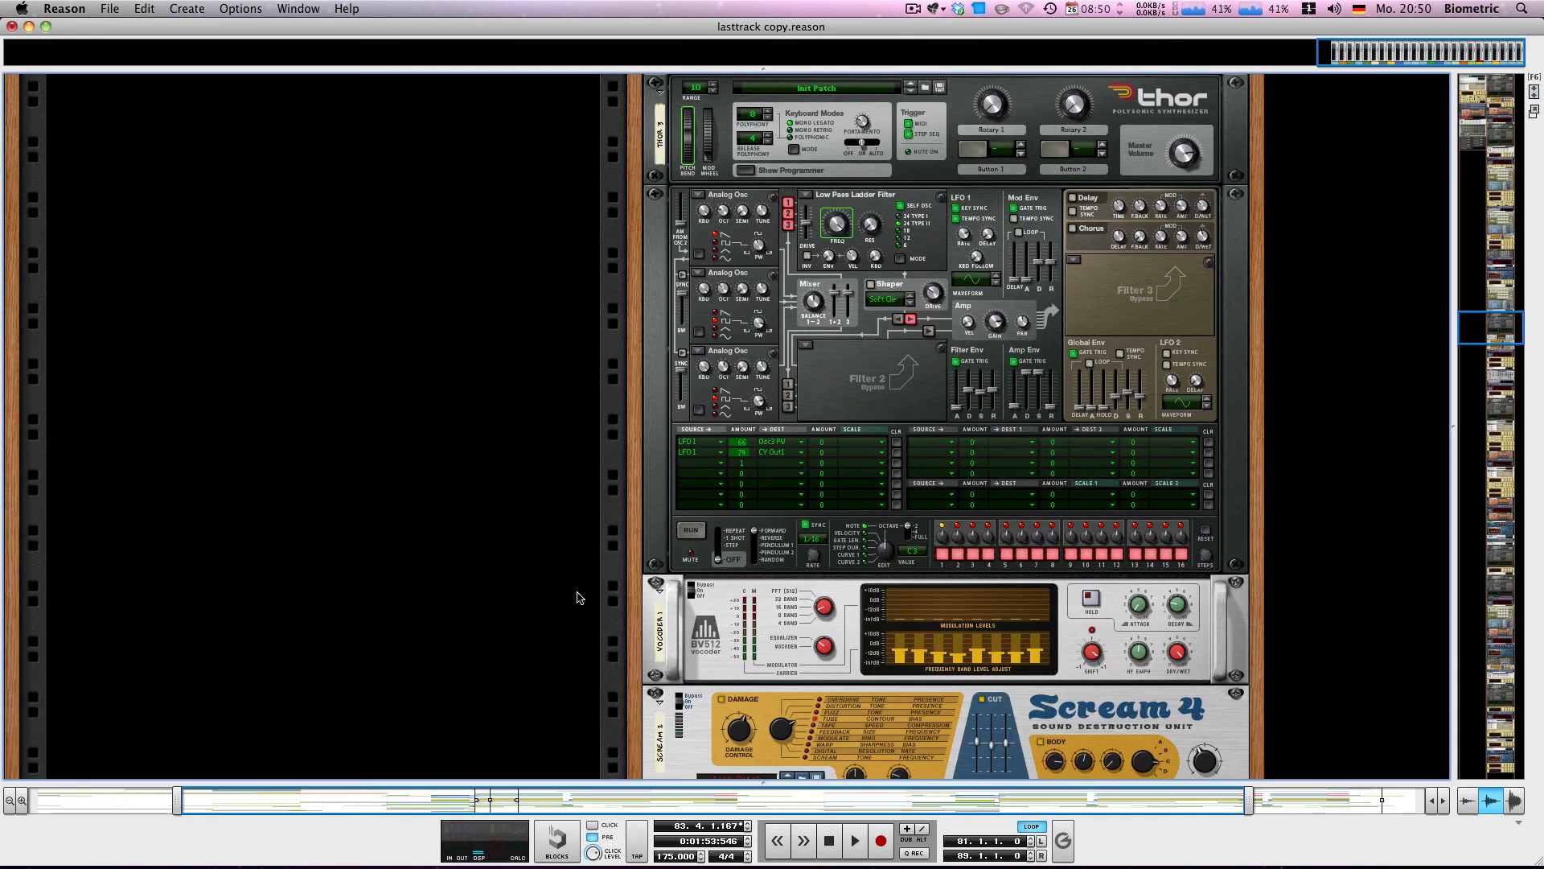